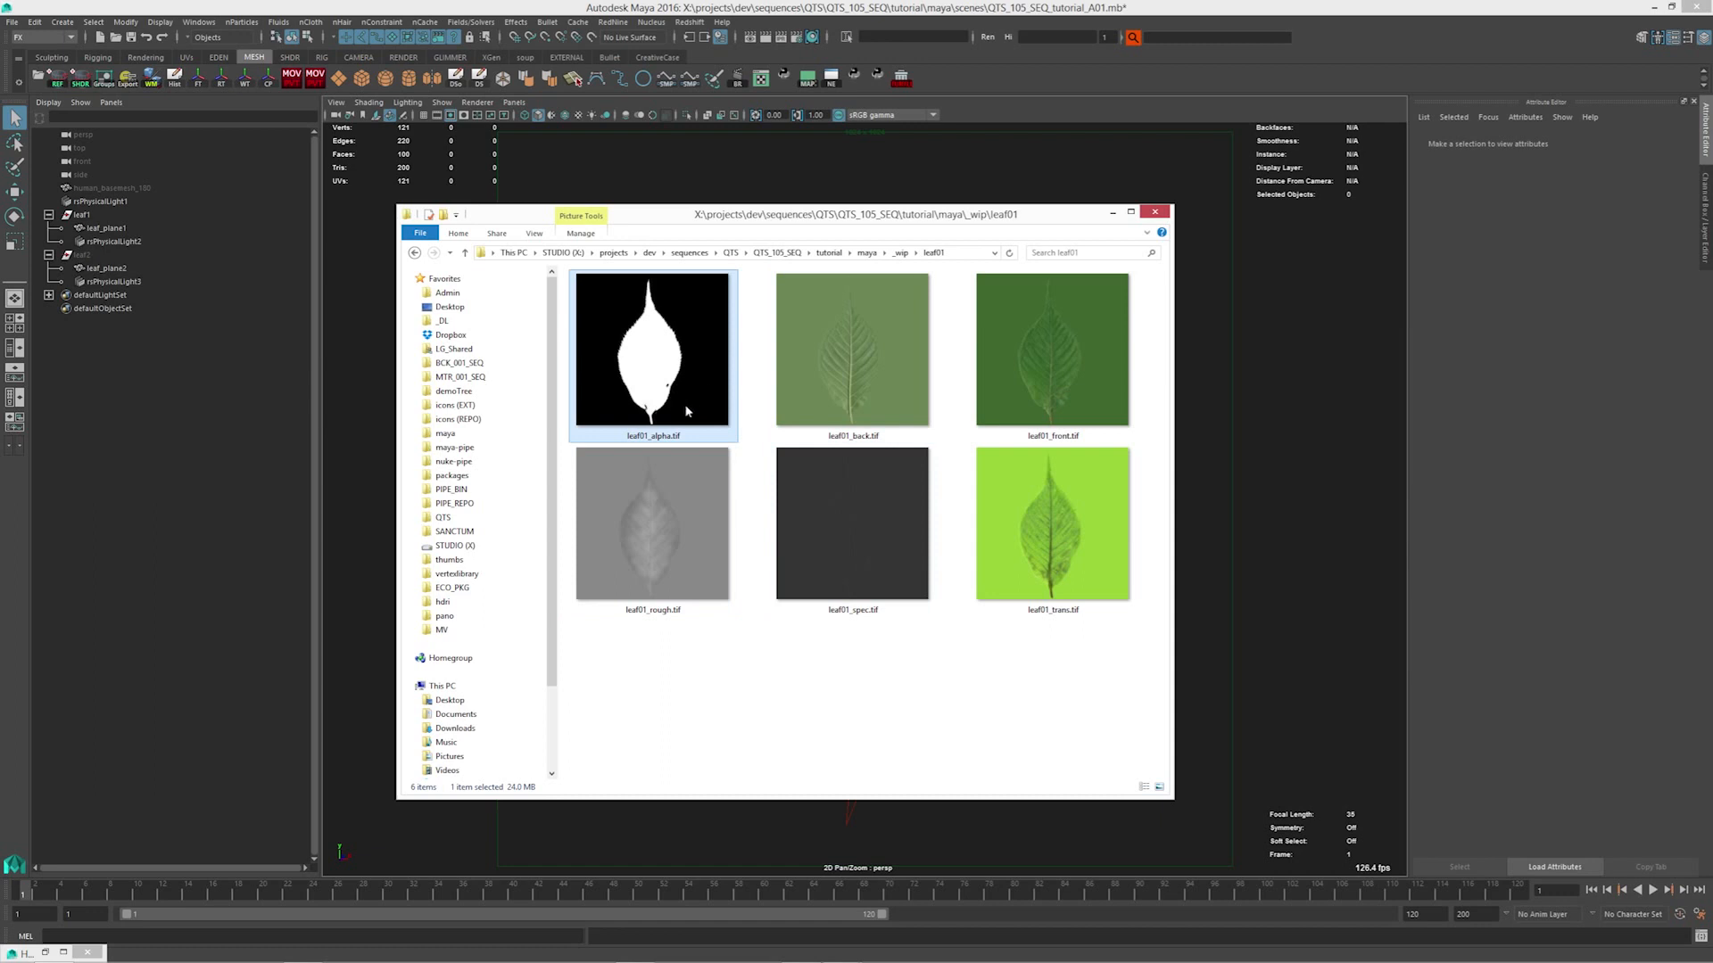
# Review the leaf01 rough, spec and trans texture maps in the leaf01 folder, then move the file window out of the way
pyautogui.click(661, 553)
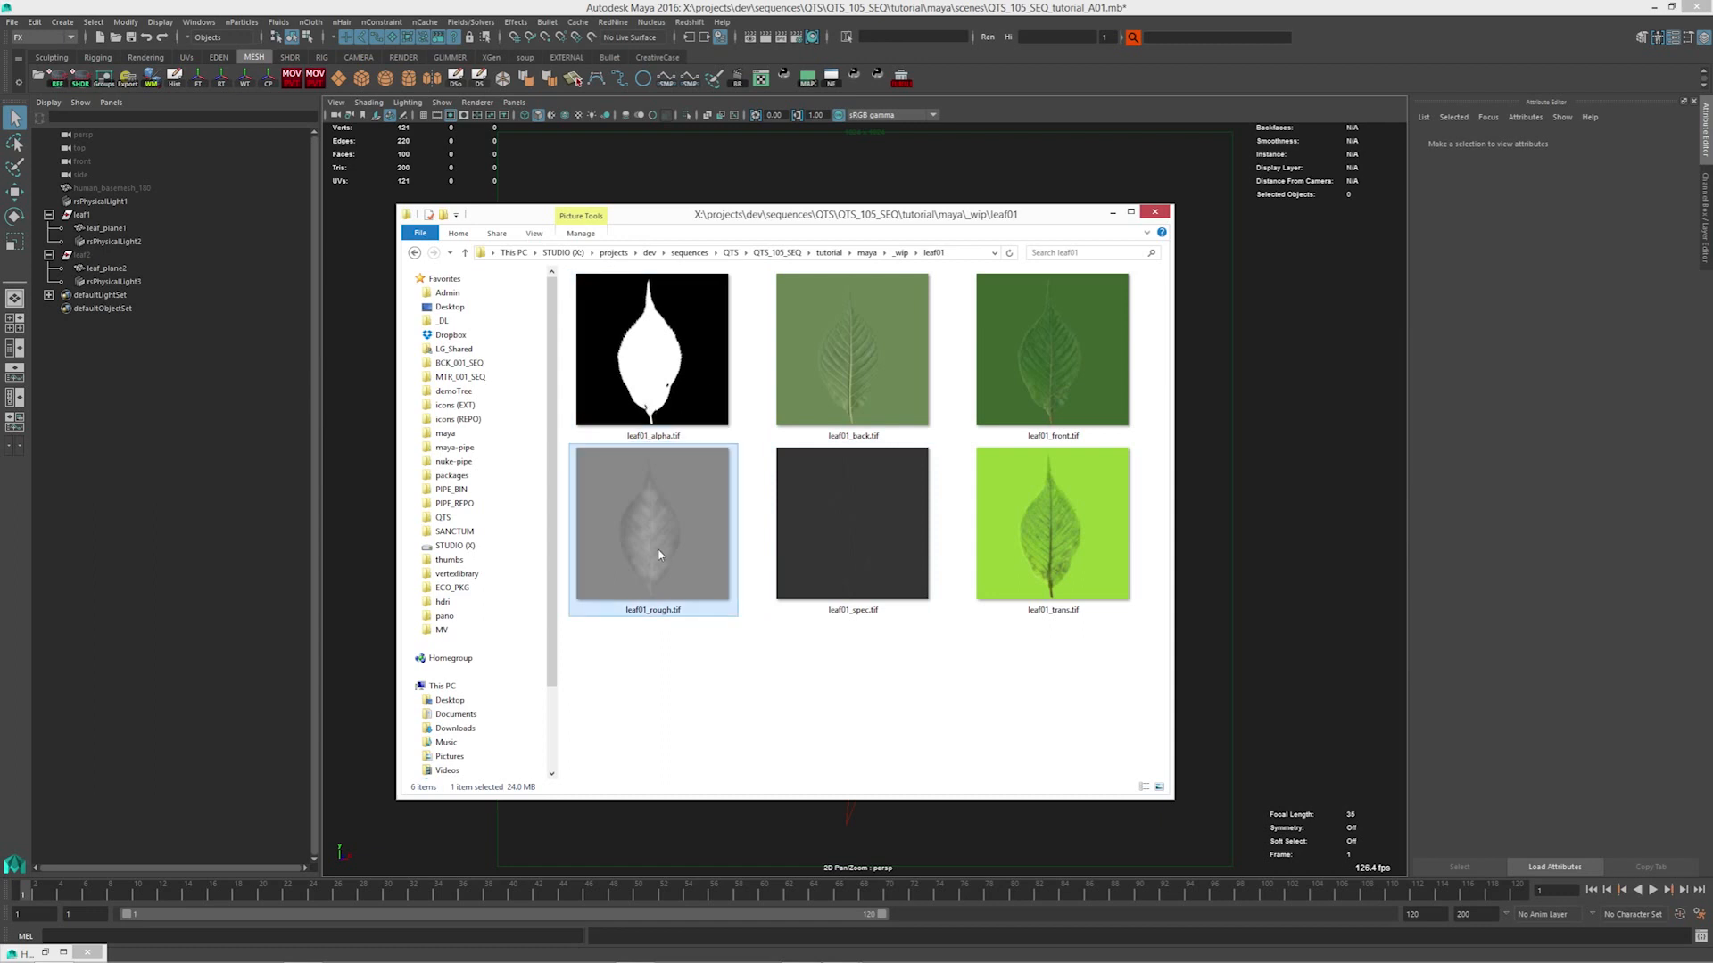
pyautogui.click(903, 536)
pyautogui.click(1054, 534)
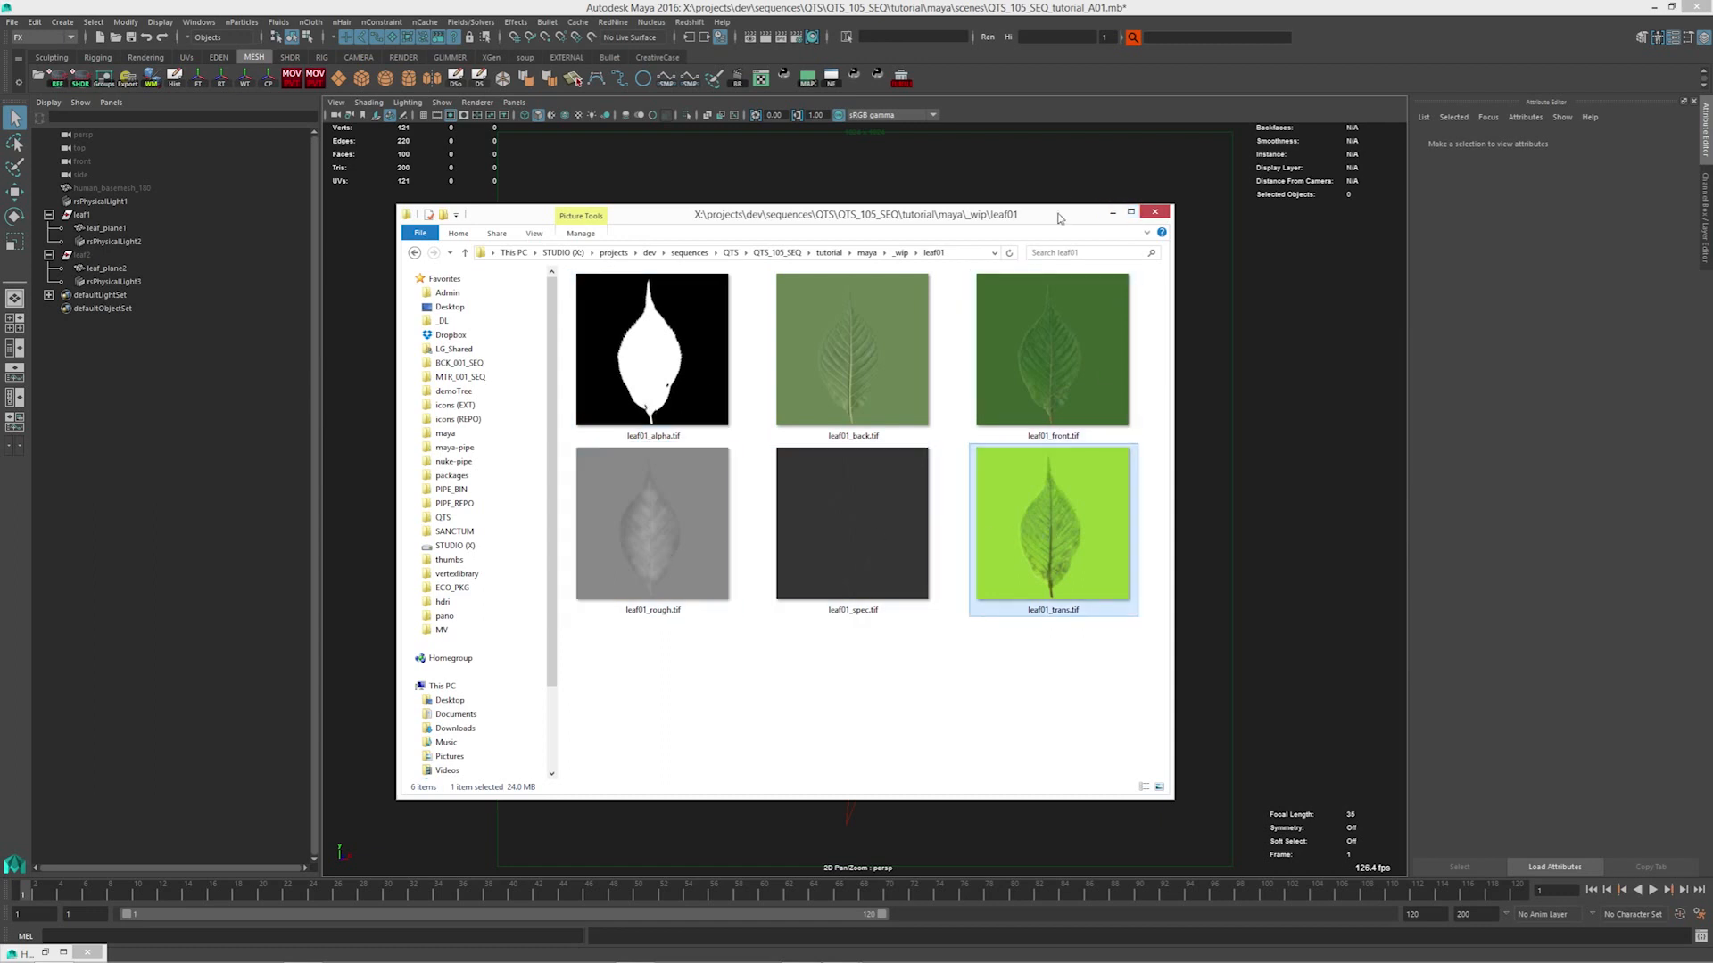
pyautogui.moveTo(1060, 218); pyautogui.dragTo(0, 357)
# Open the Hypershade, select leaf_front_shdr, and compare the BACK shader graph with the FRONT one
pyautogui.click(814, 38)
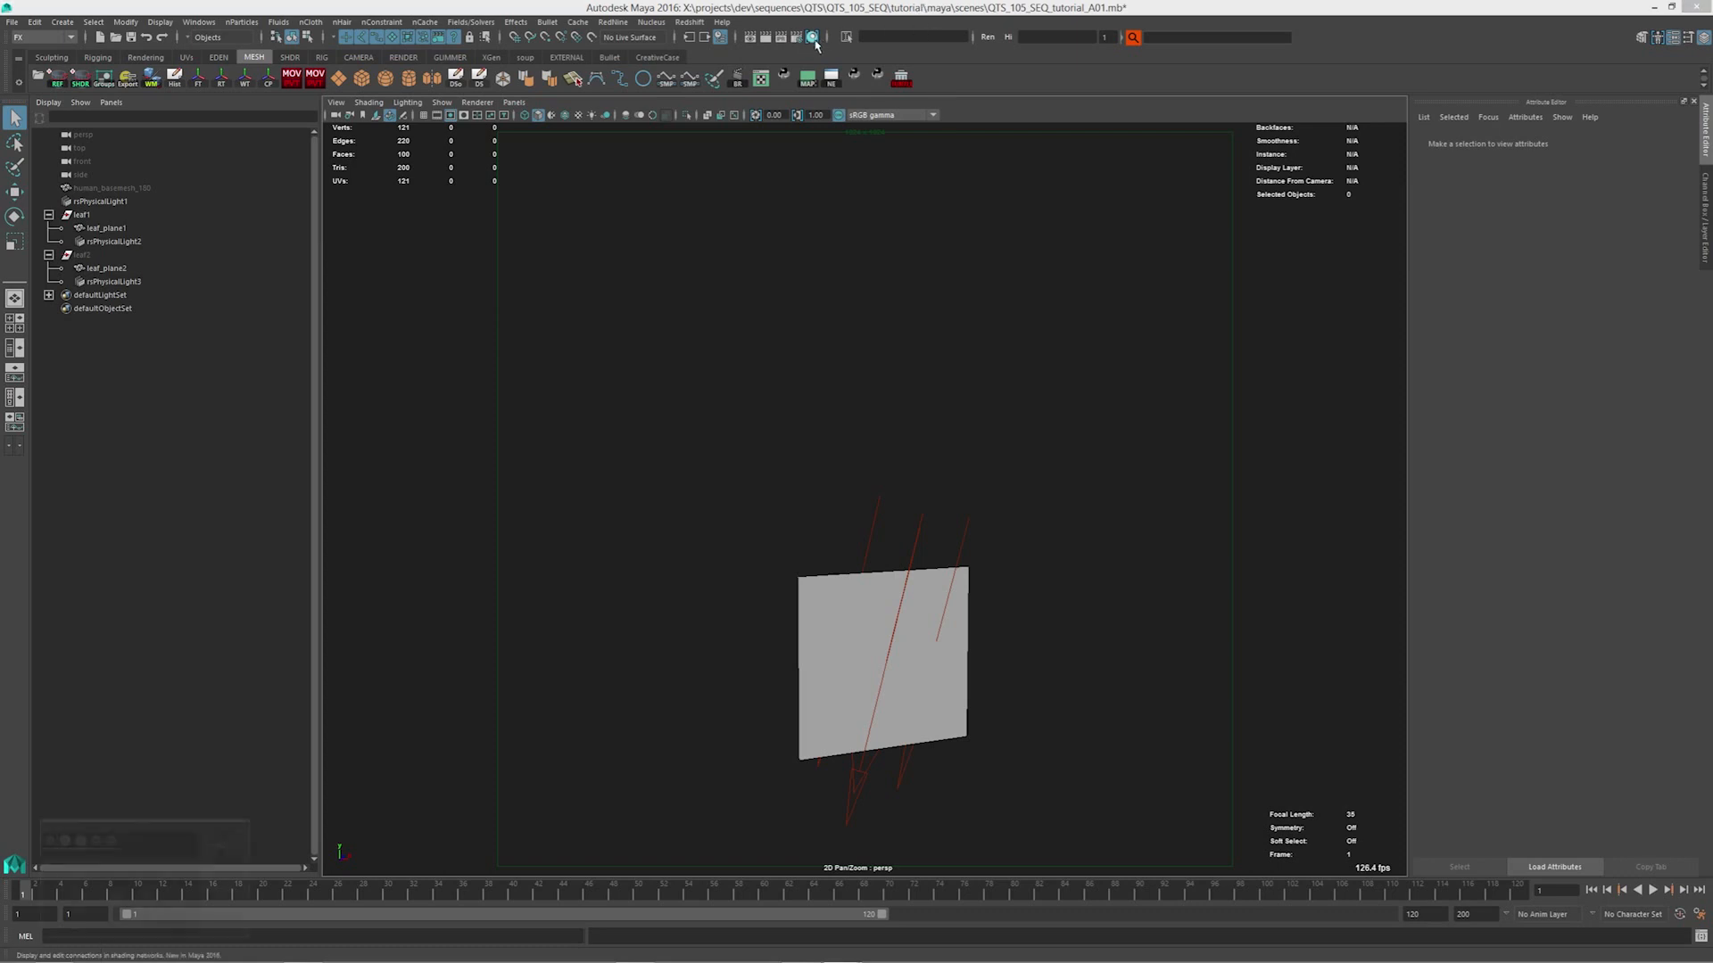
pyautogui.keyDown('alt'); pyautogui.moveTo(561, 656); pyautogui.dragTo(605, 649, button='middle'); pyautogui.keyUp('alt')
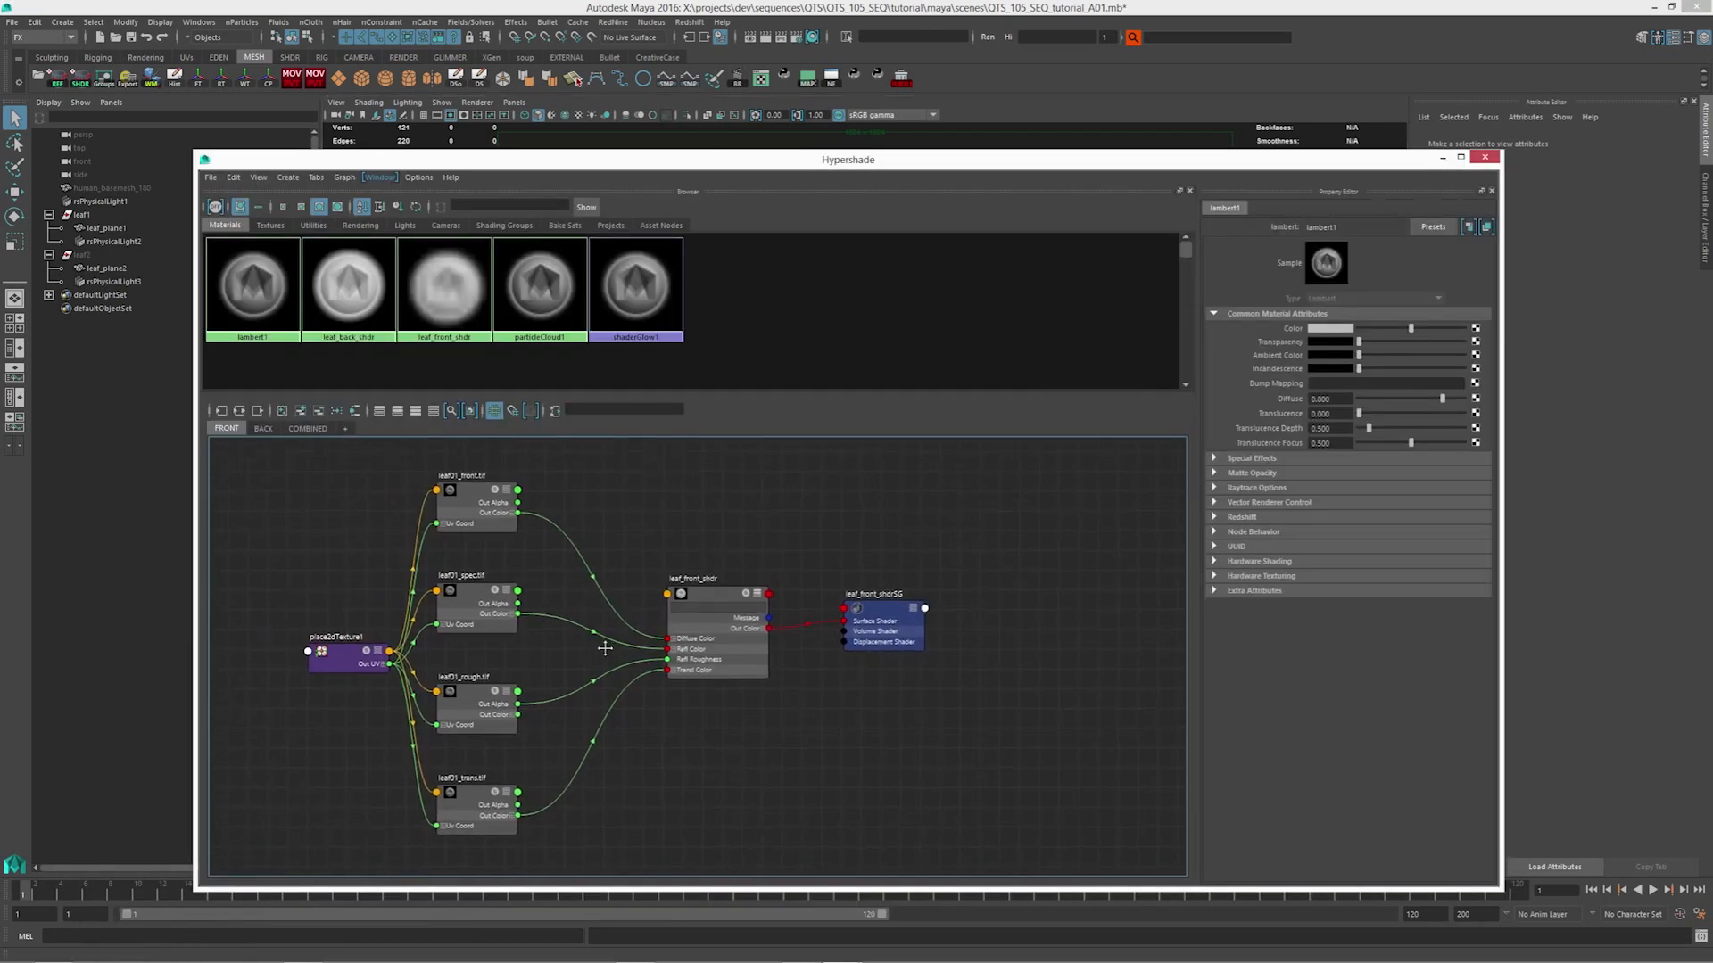
pyautogui.click(709, 601)
pyautogui.click(264, 428)
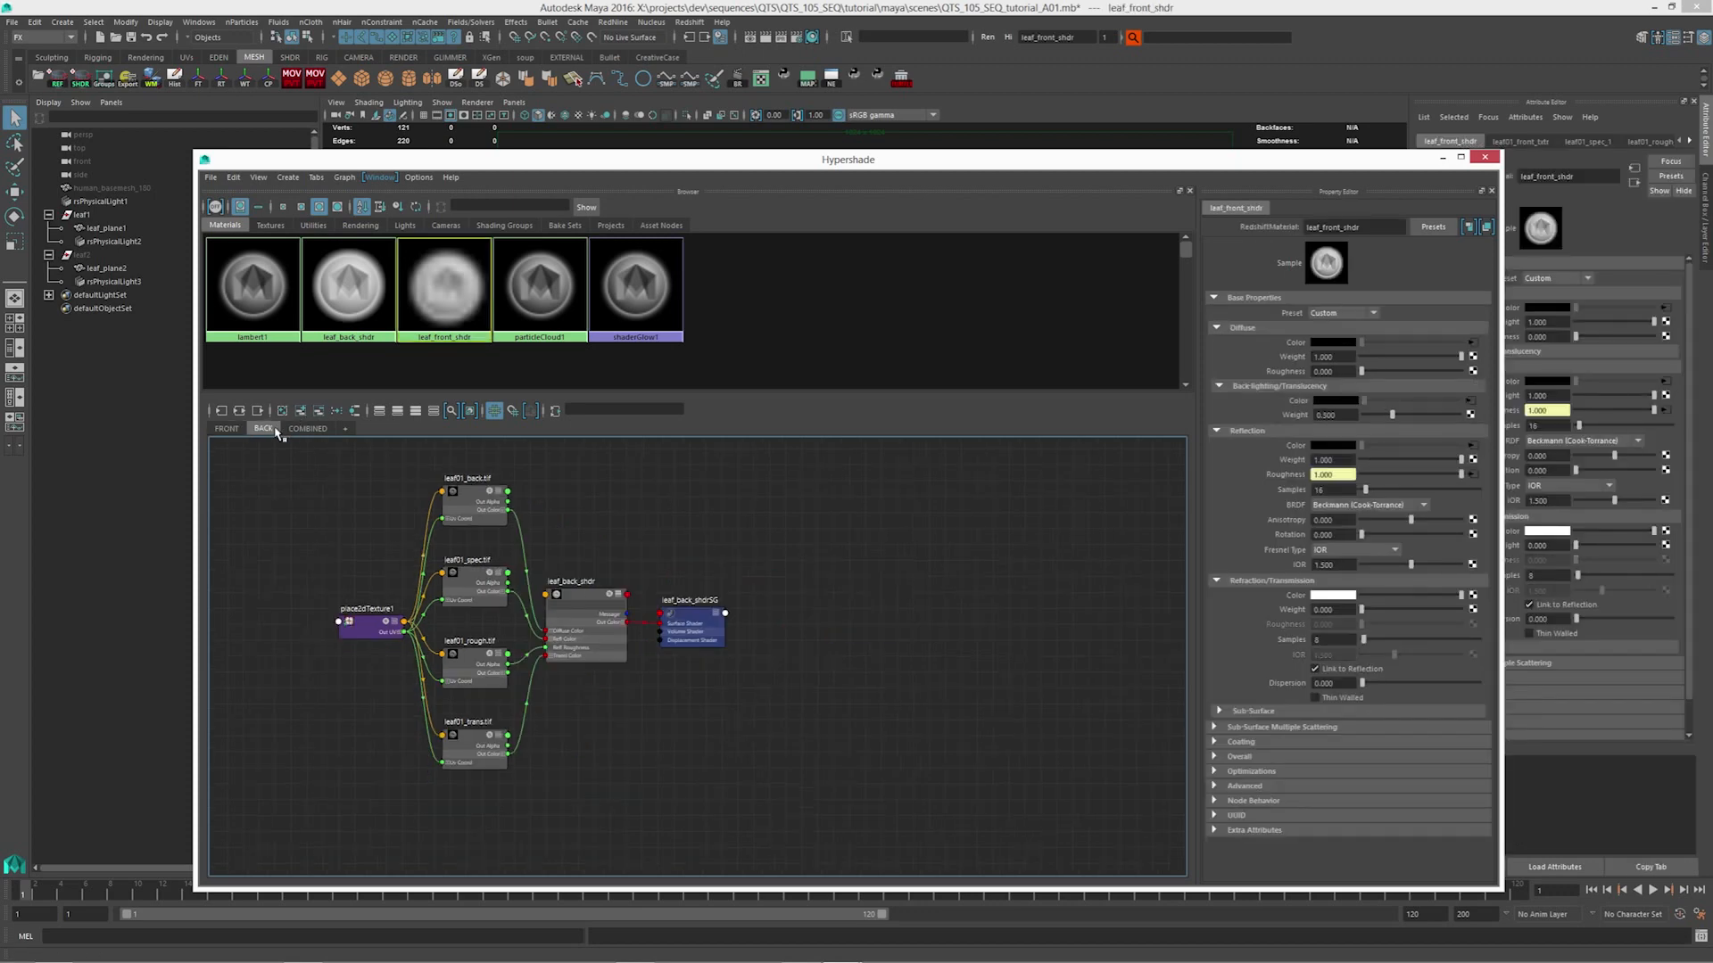
pyautogui.click(225, 429)
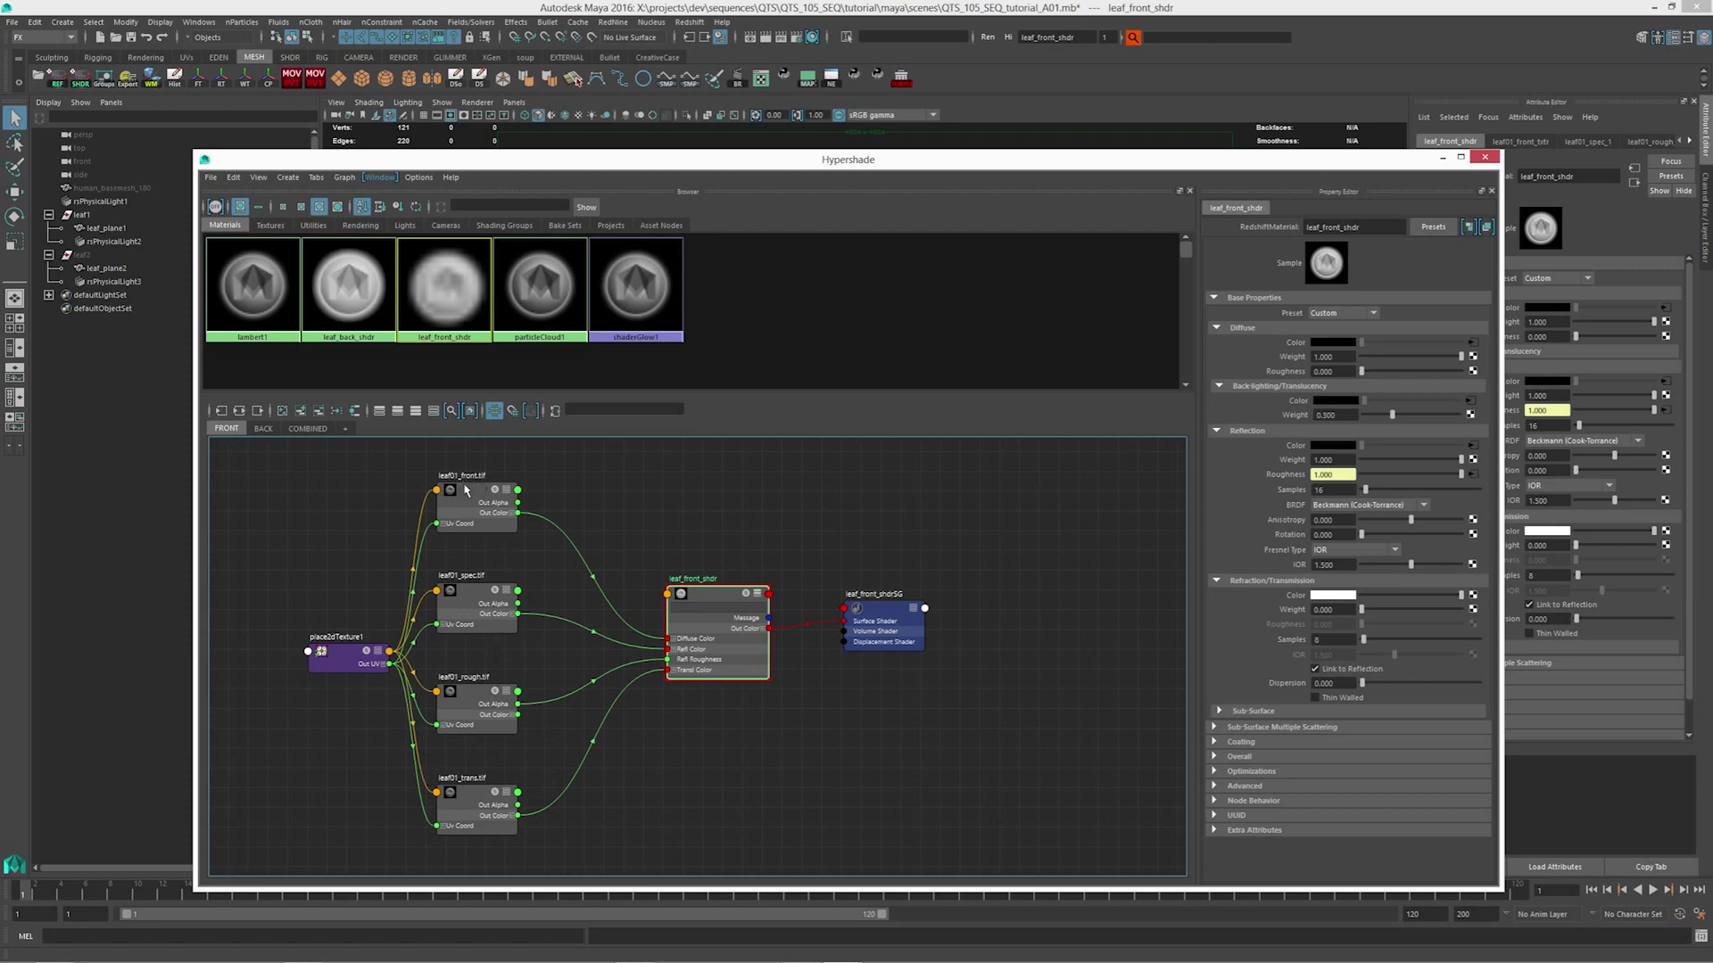
# Set the reflection IOR of leaf_front_shdr to 1.3
pyautogui.scroll(3, 672, 604)
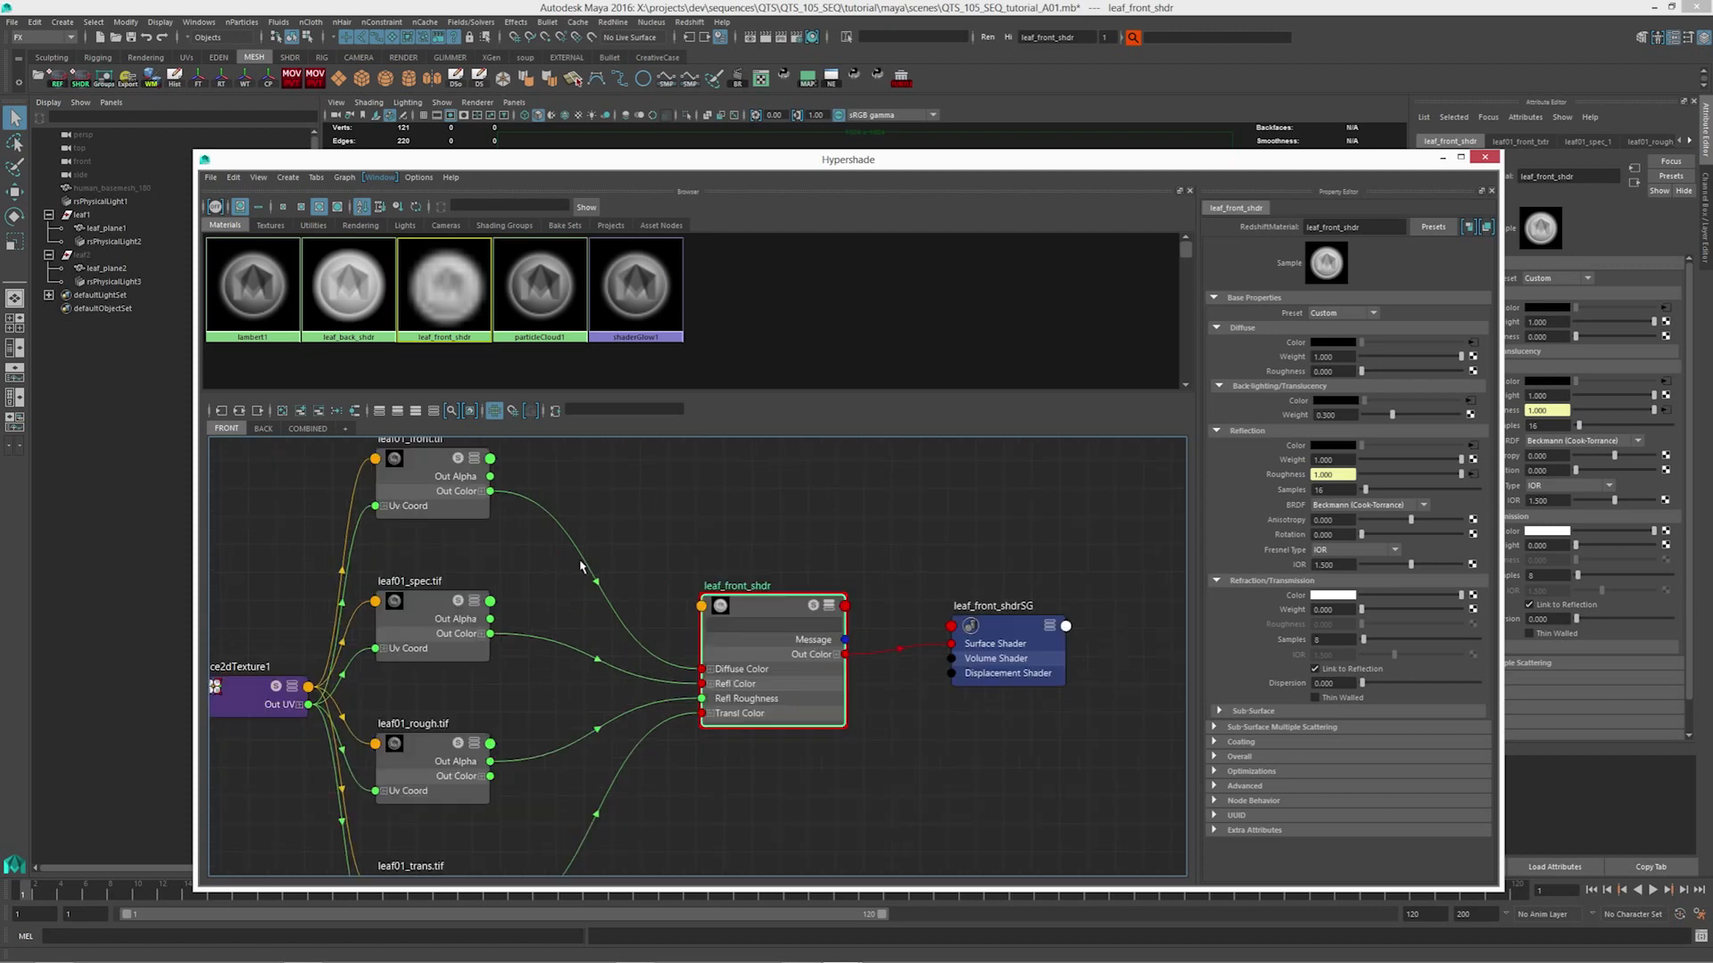
pyautogui.moveTo(718, 622); pyautogui.dragTo(688, 608)
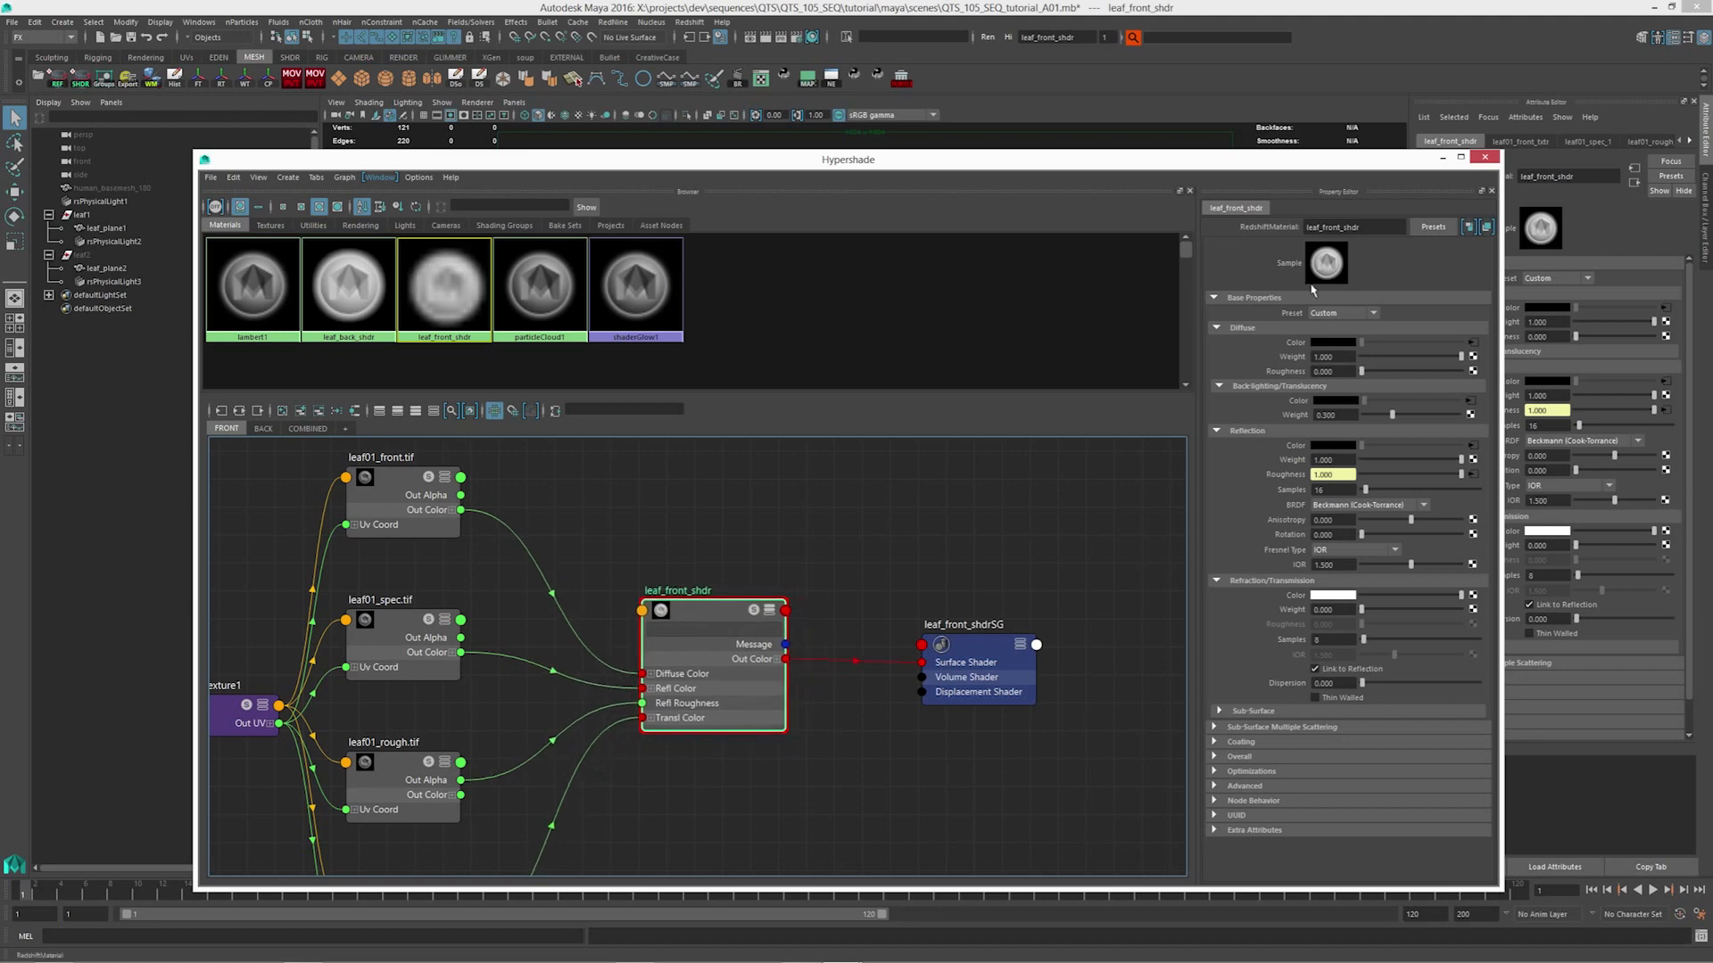
pyautogui.moveTo(1242, 161); pyautogui.dragTo(1120, 163)
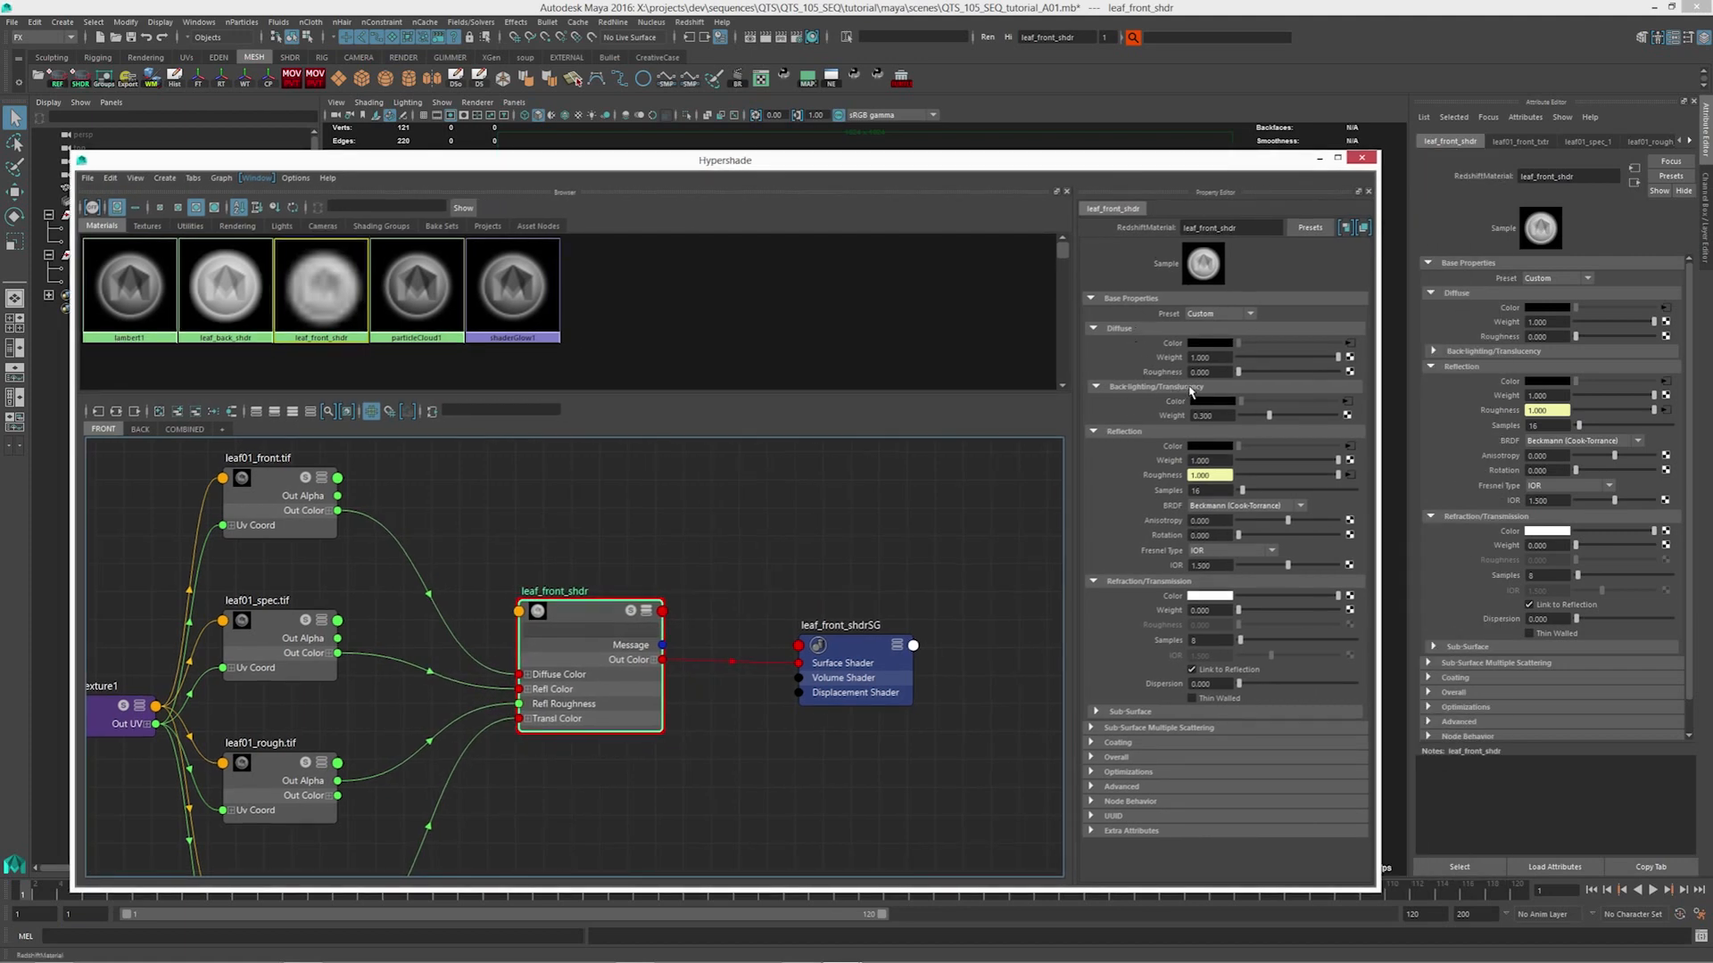
pyautogui.keyDown('alt'); pyautogui.moveTo(507, 653); pyautogui.dragTo(518, 496, button='middle'); pyautogui.keyUp('alt')
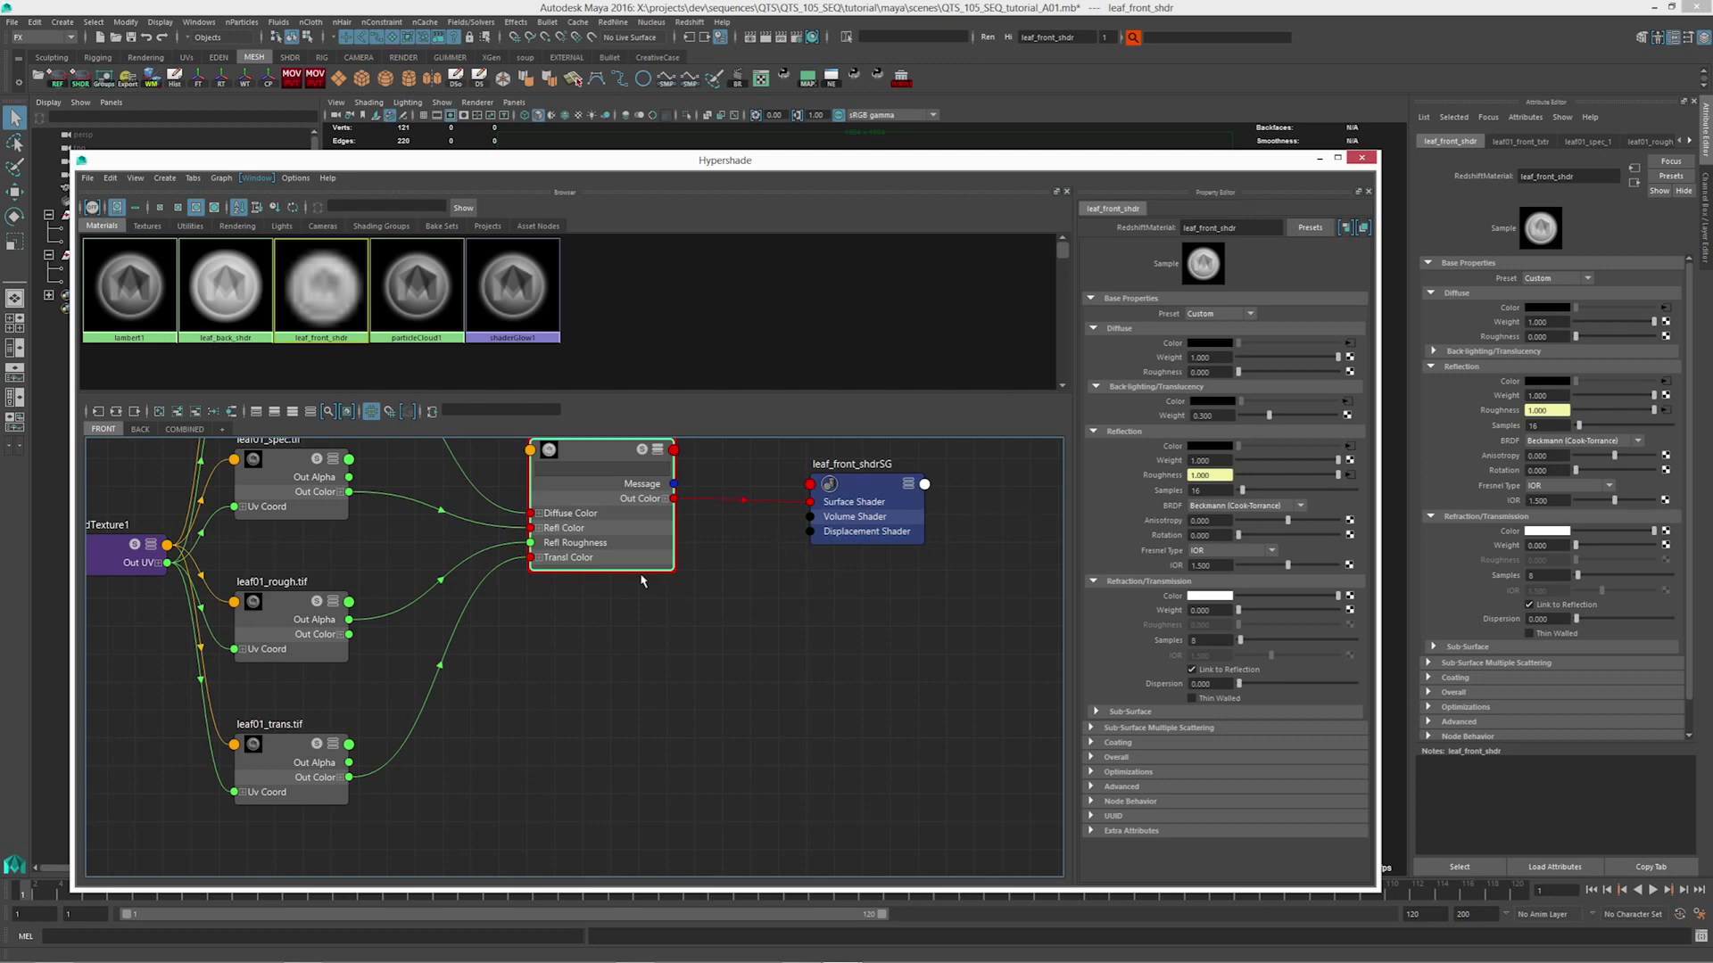
pyautogui.scroll(-3, 661, 612)
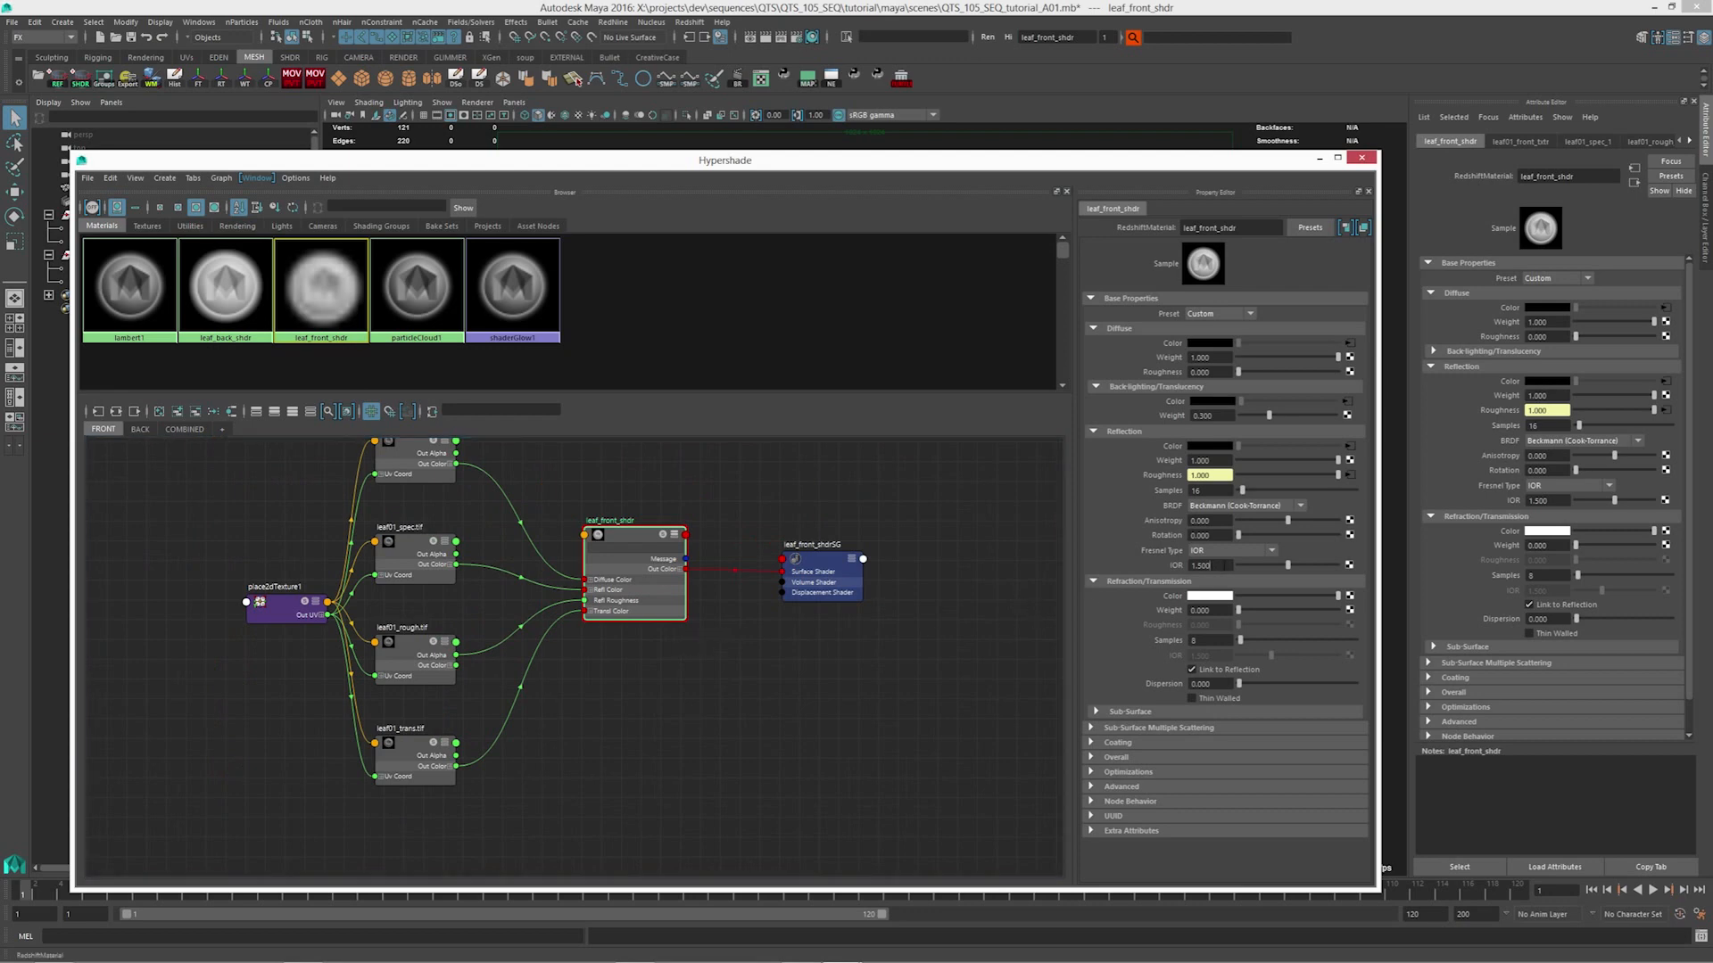
pyautogui.click(1200, 566)
pyautogui.write('1.3')
pyautogui.press('Return')
pyautogui.keyDown('alt'); pyautogui.moveTo(547, 516); pyautogui.dragTo(543, 551, button='middle'); pyautogui.keyUp('alt')
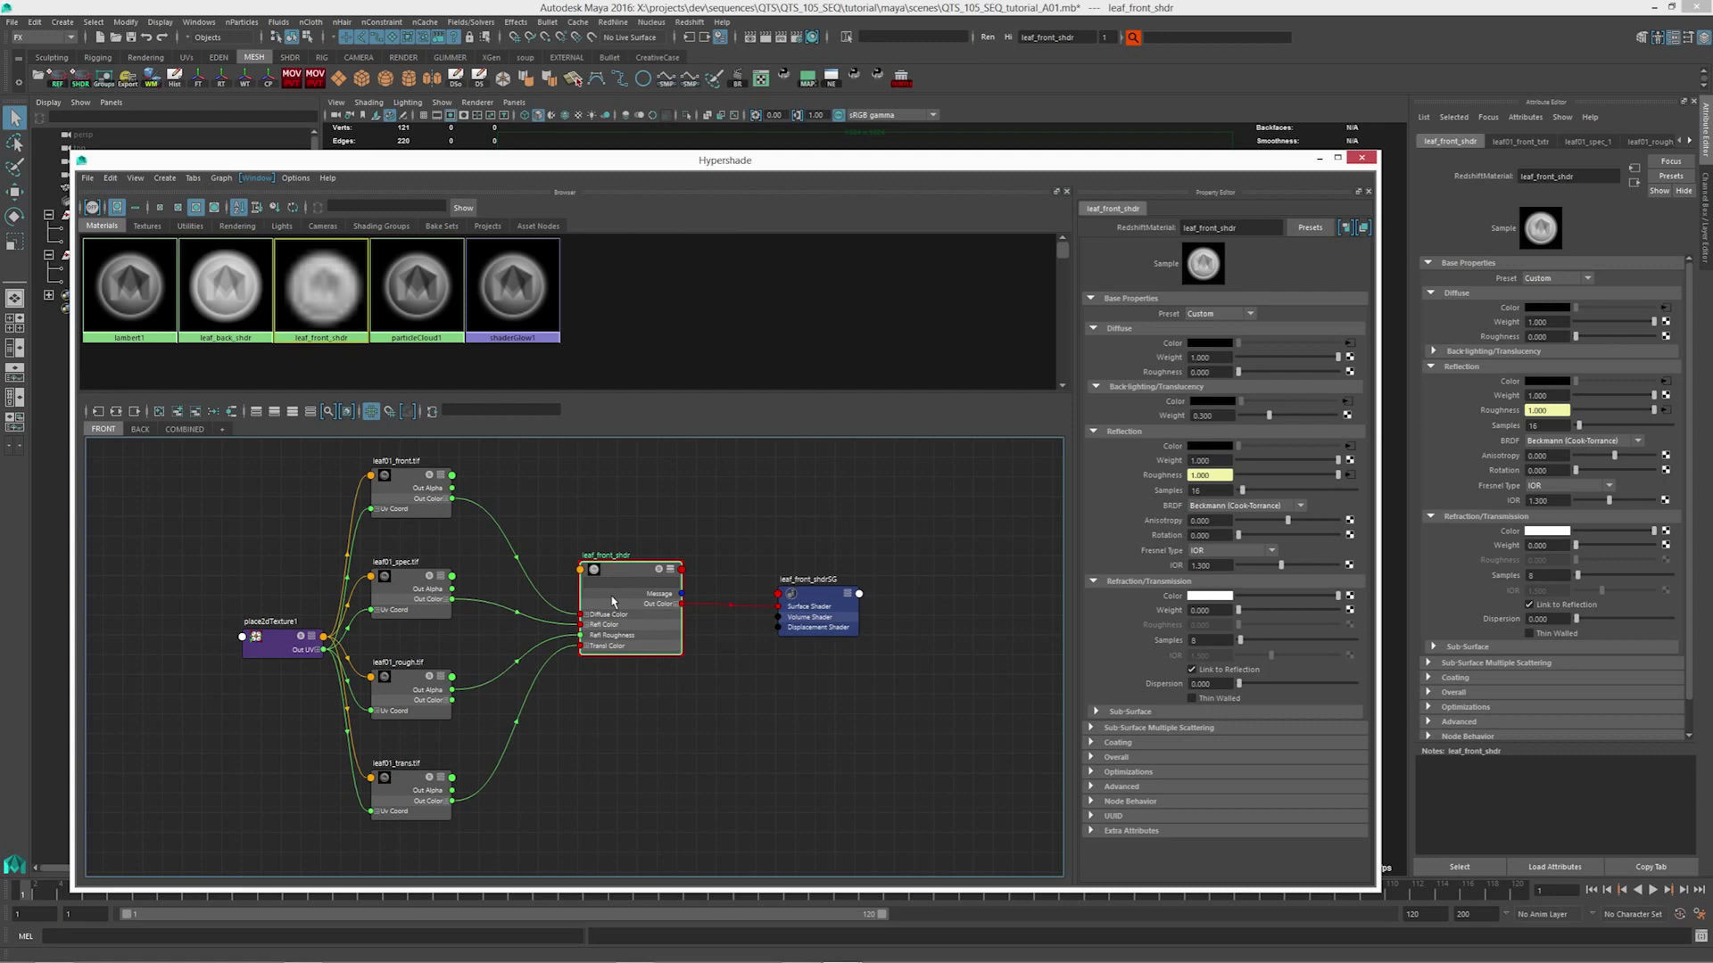
# Move the Hypershade clear of the viewport, render the framed leaf plane with Redshift to check its translucency, and close the render
pyautogui.moveTo(724, 168); pyautogui.dragTo(806, 736)
pyautogui.press('f')
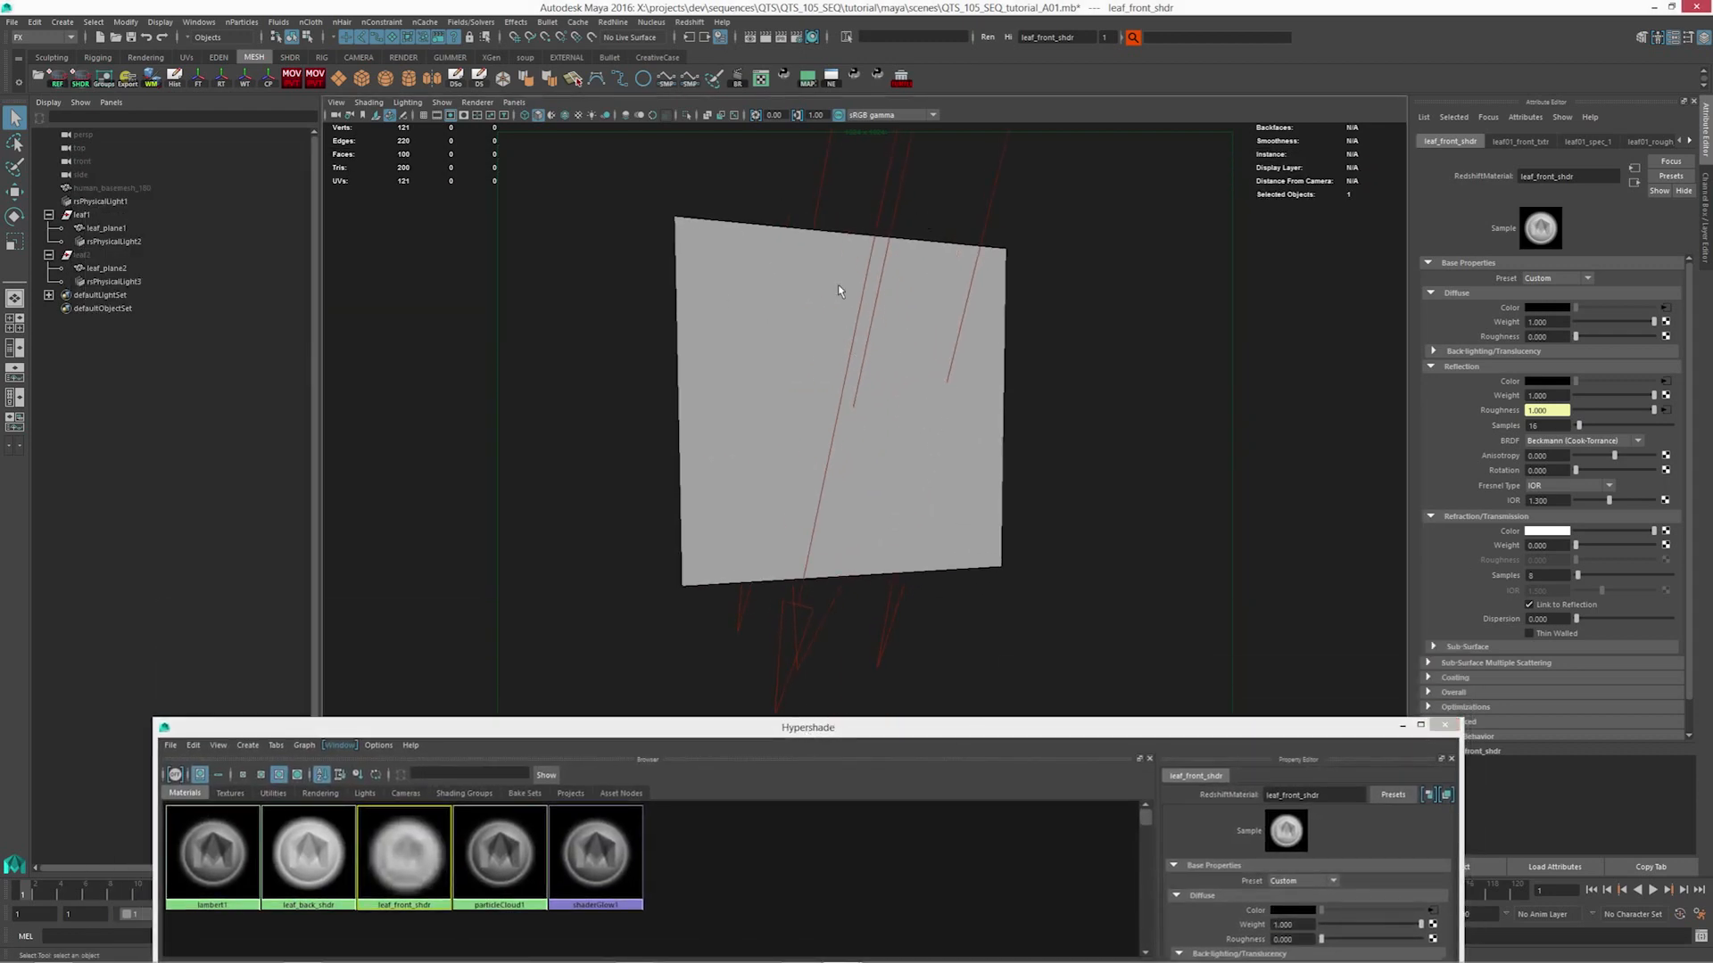
pyautogui.click(765, 38)
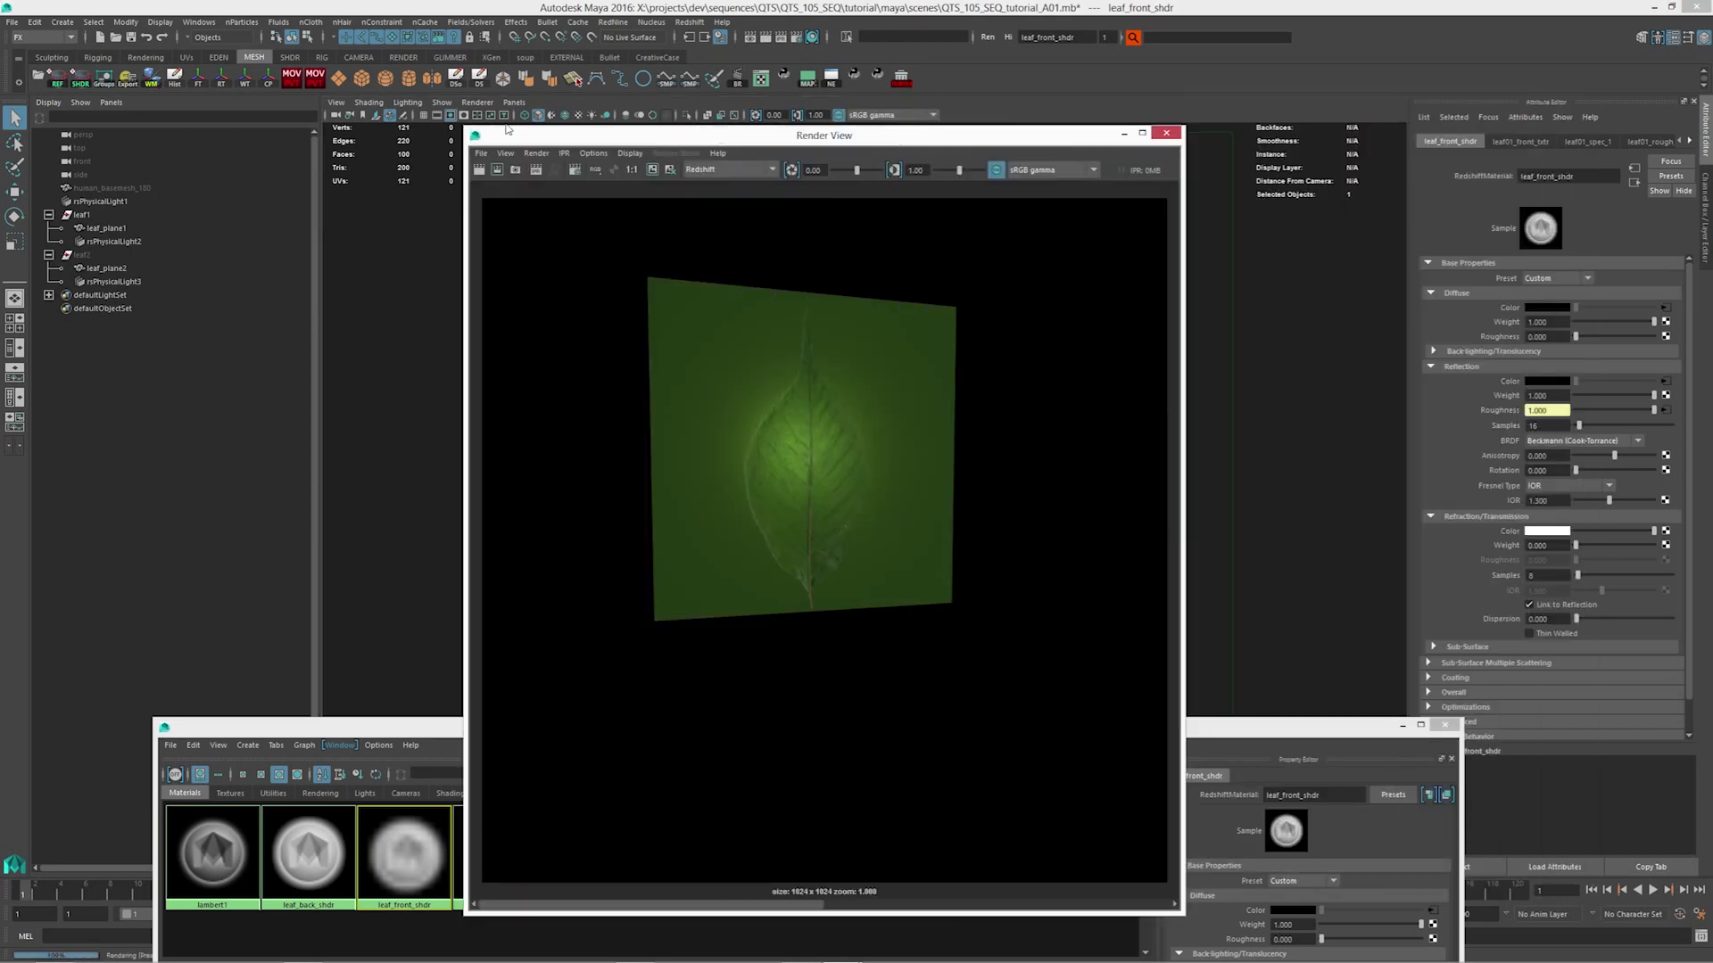
pyautogui.moveTo(505, 130); pyautogui.dragTo(254, 98)
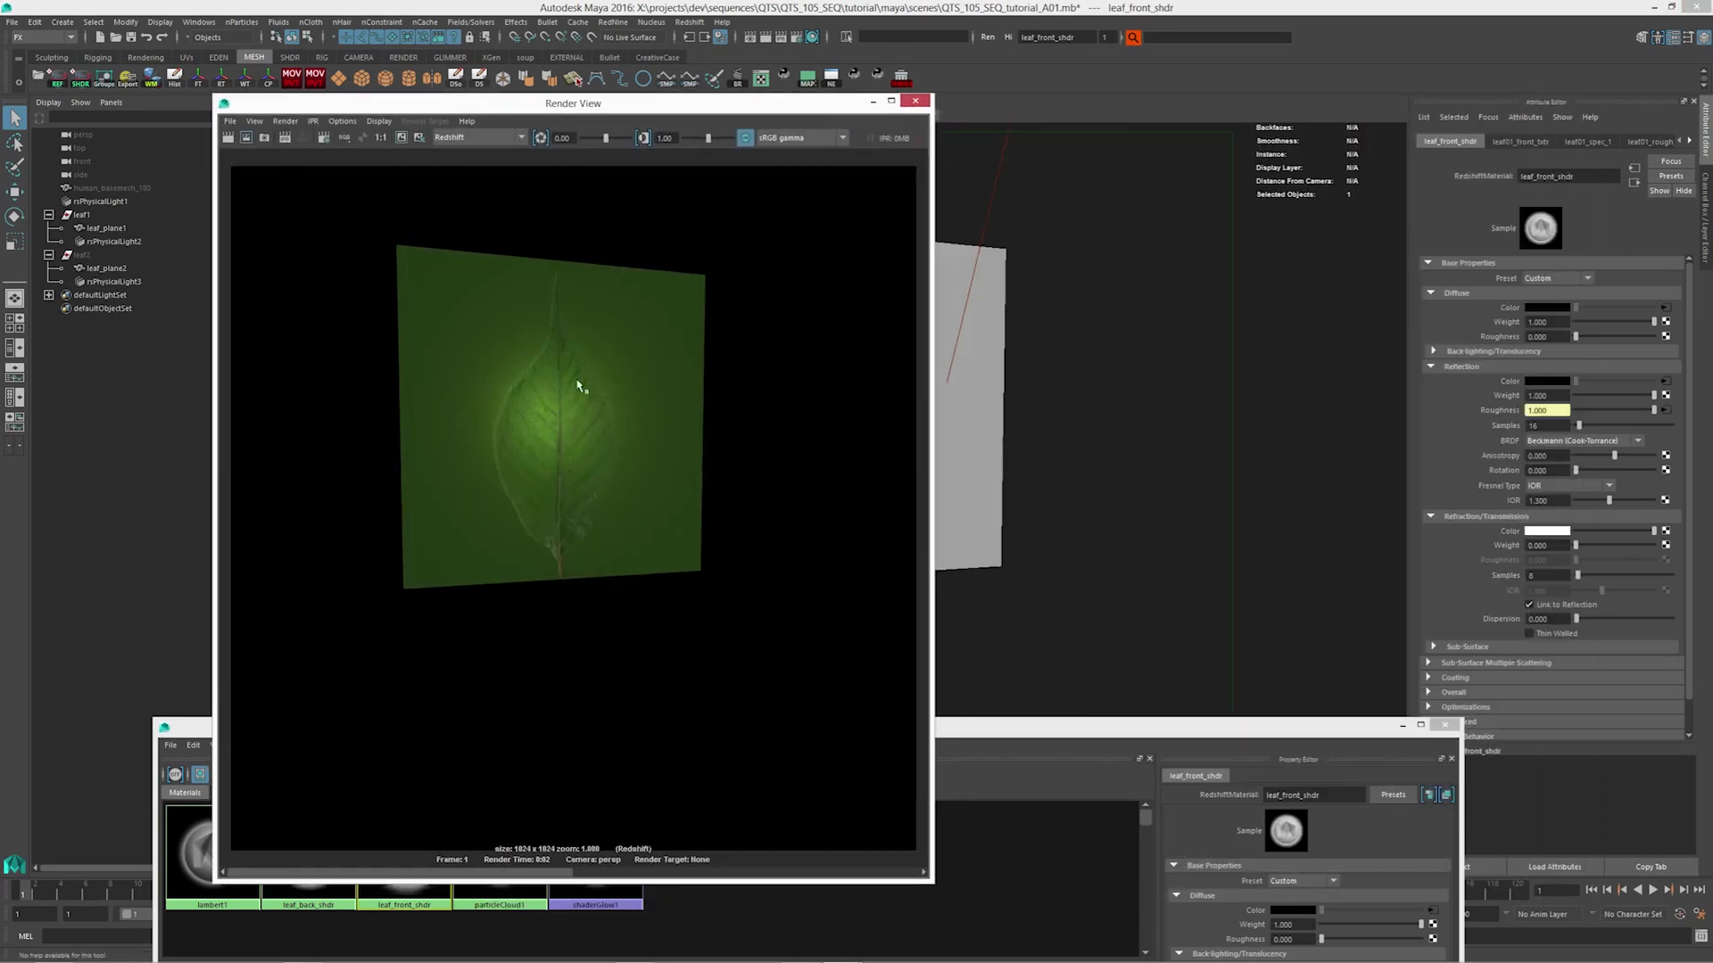
pyautogui.click(915, 100)
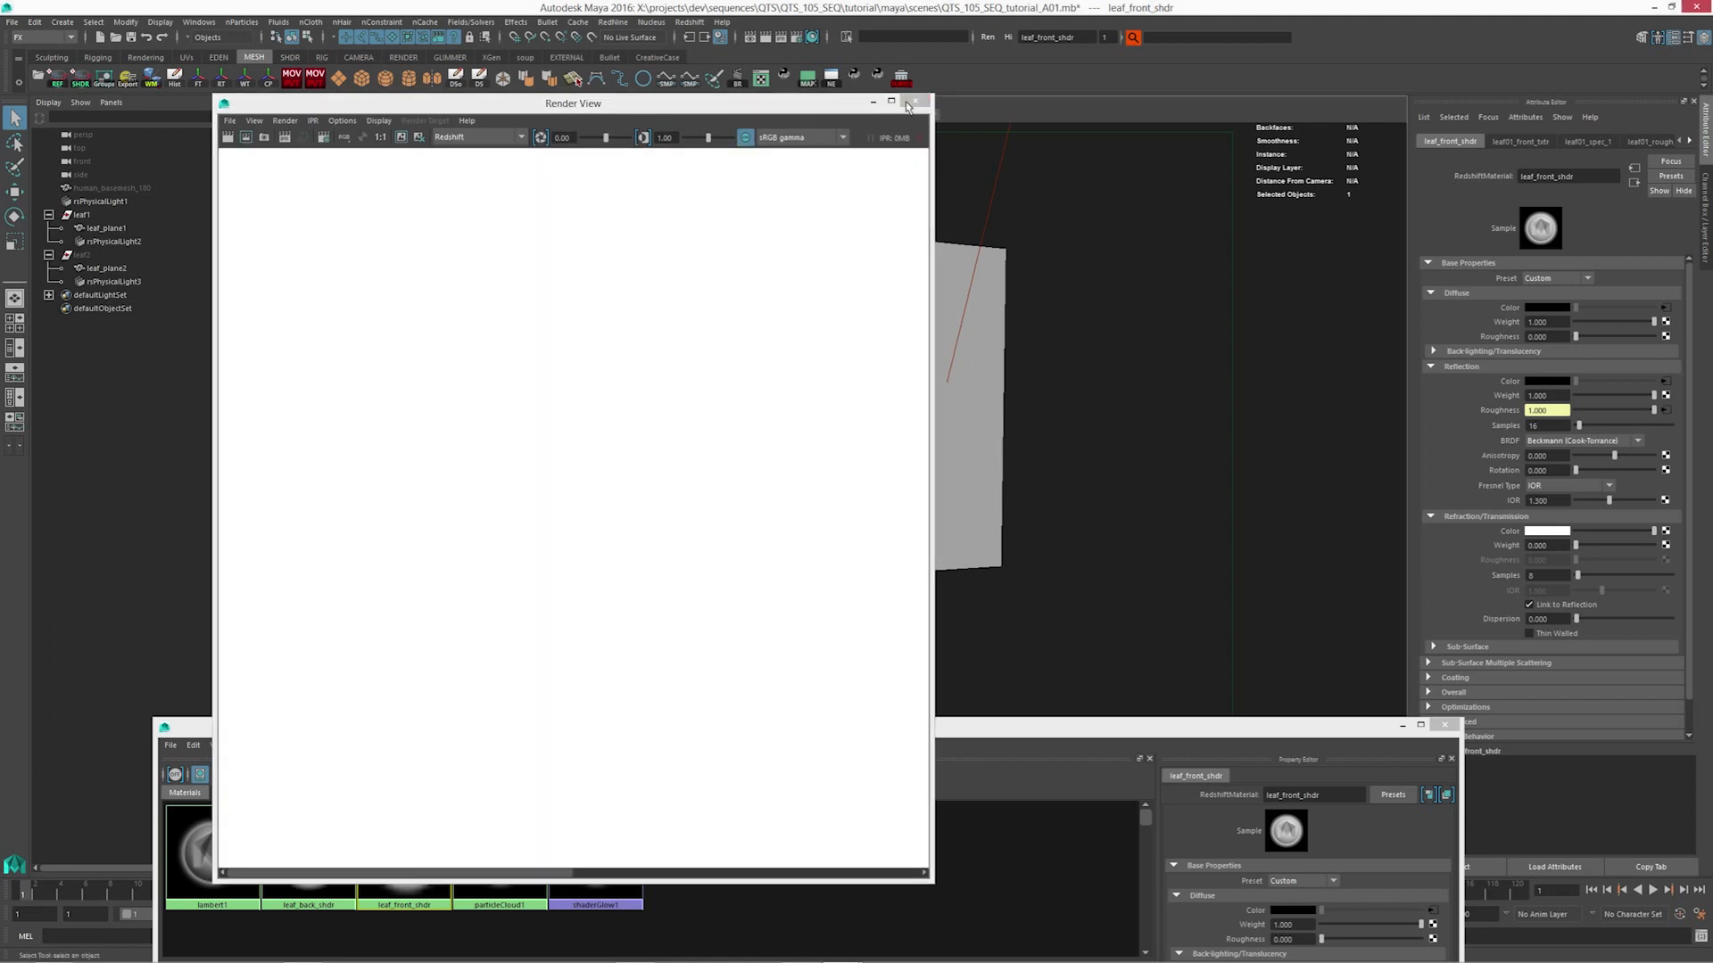
# Select the area light behind the front leaf plane, rsPhysicalLight2, and inspect its light shape attributes
pyautogui.keyDown('alt'); pyautogui.moveTo(726, 415); pyautogui.dragTo(1139, 470); pyautogui.keyUp('alt')
pyautogui.keyDown('alt'); pyautogui.moveTo(1140, 470); pyautogui.dragTo(784, 383, button='right'); pyautogui.keyUp('alt')
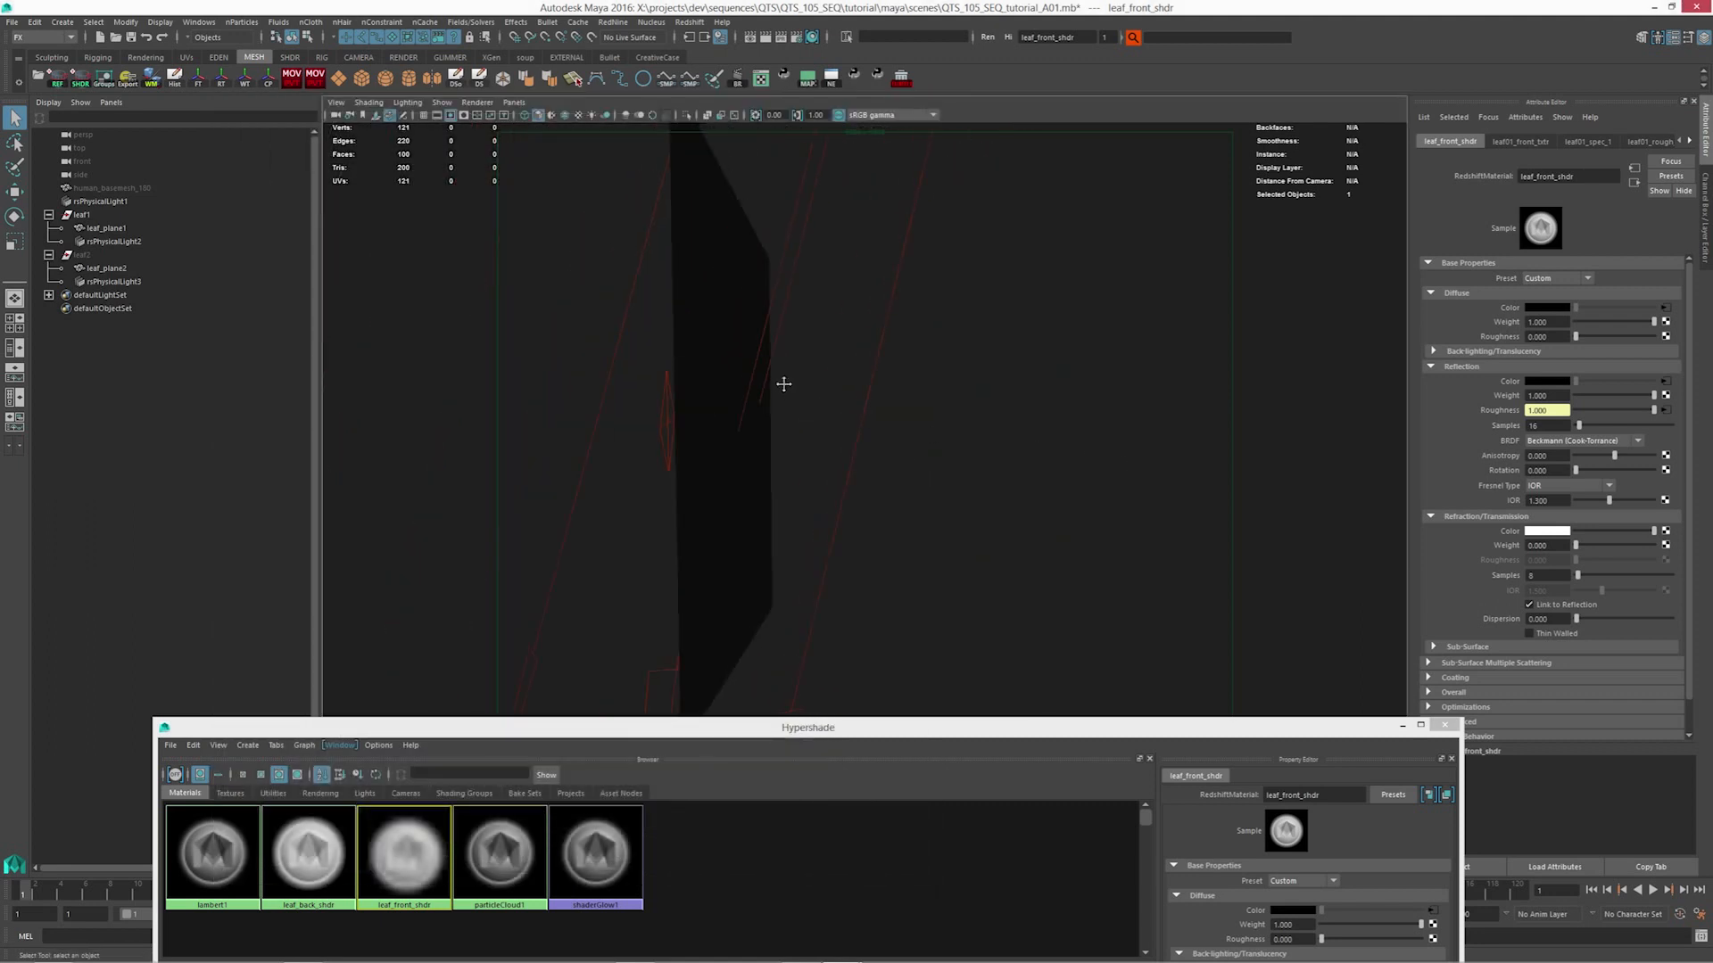
pyautogui.keyDown('alt'); pyautogui.moveTo(784, 382); pyautogui.dragTo(934, 459, button='middle'); pyautogui.keyUp('alt')
pyautogui.keyDown('alt'); pyautogui.moveTo(935, 459); pyautogui.dragTo(860, 466); pyautogui.keyUp('alt')
pyautogui.keyDown('alt'); pyautogui.moveTo(739, 423); pyautogui.dragTo(722, 443); pyautogui.keyUp('alt')
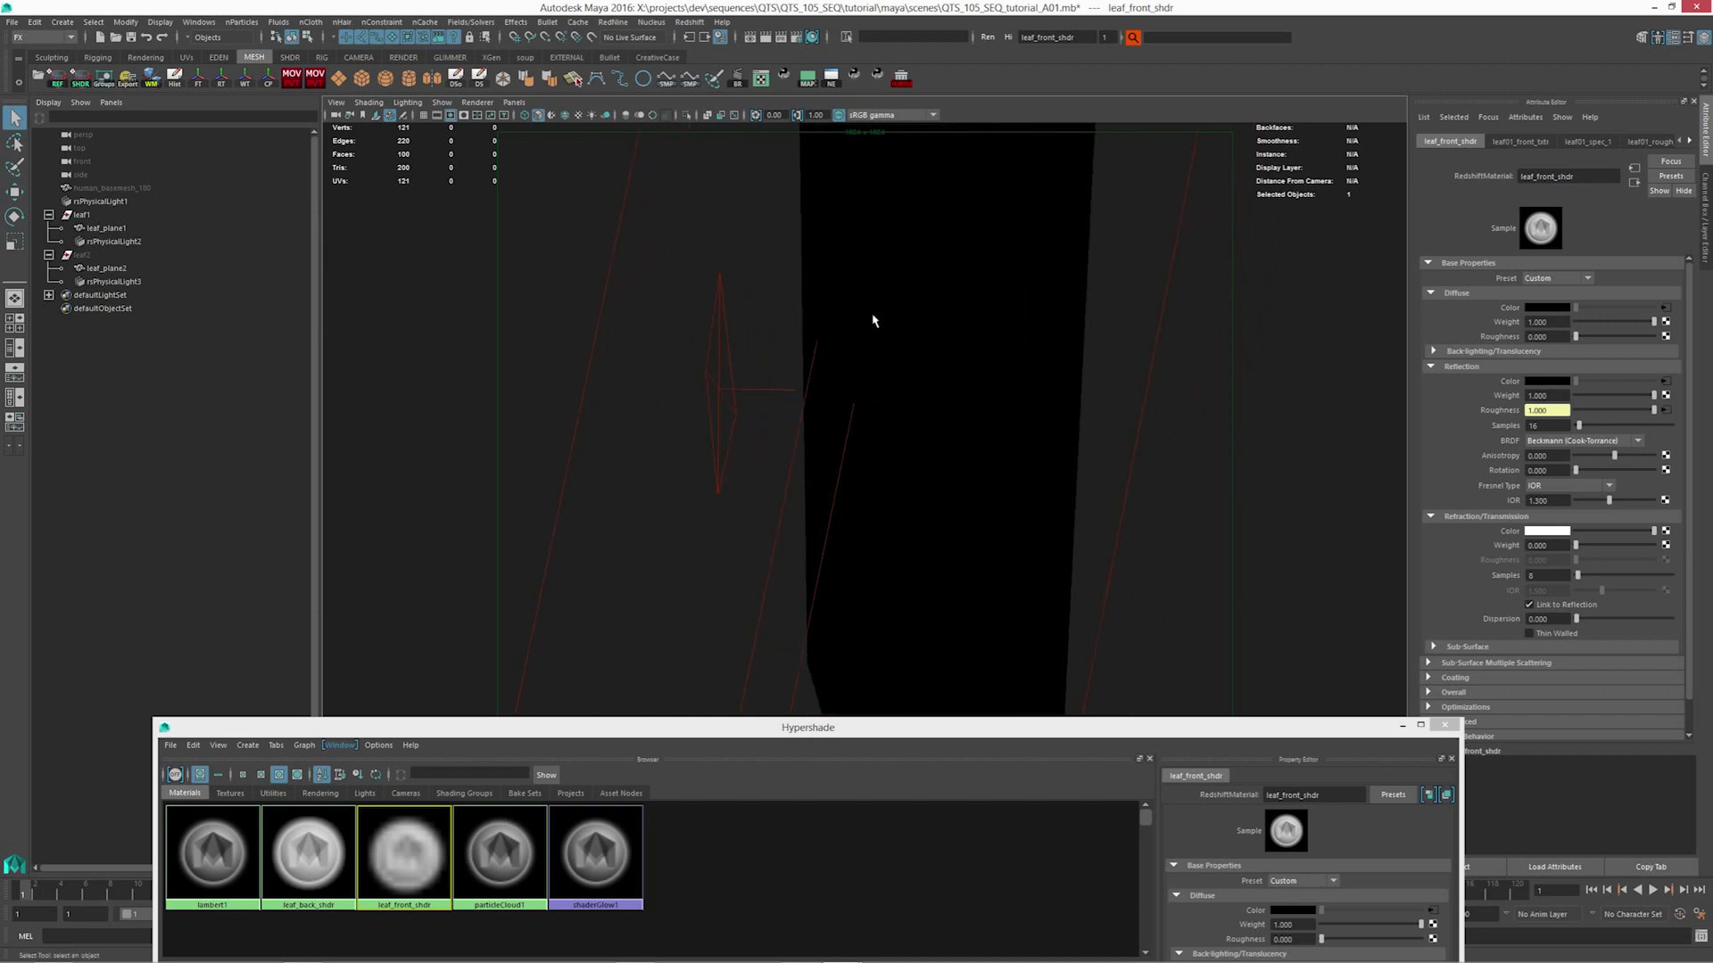
pyautogui.keyDown('alt'); pyautogui.moveTo(814, 390); pyautogui.dragTo(757, 432); pyautogui.keyUp('alt')
pyautogui.click(763, 437)
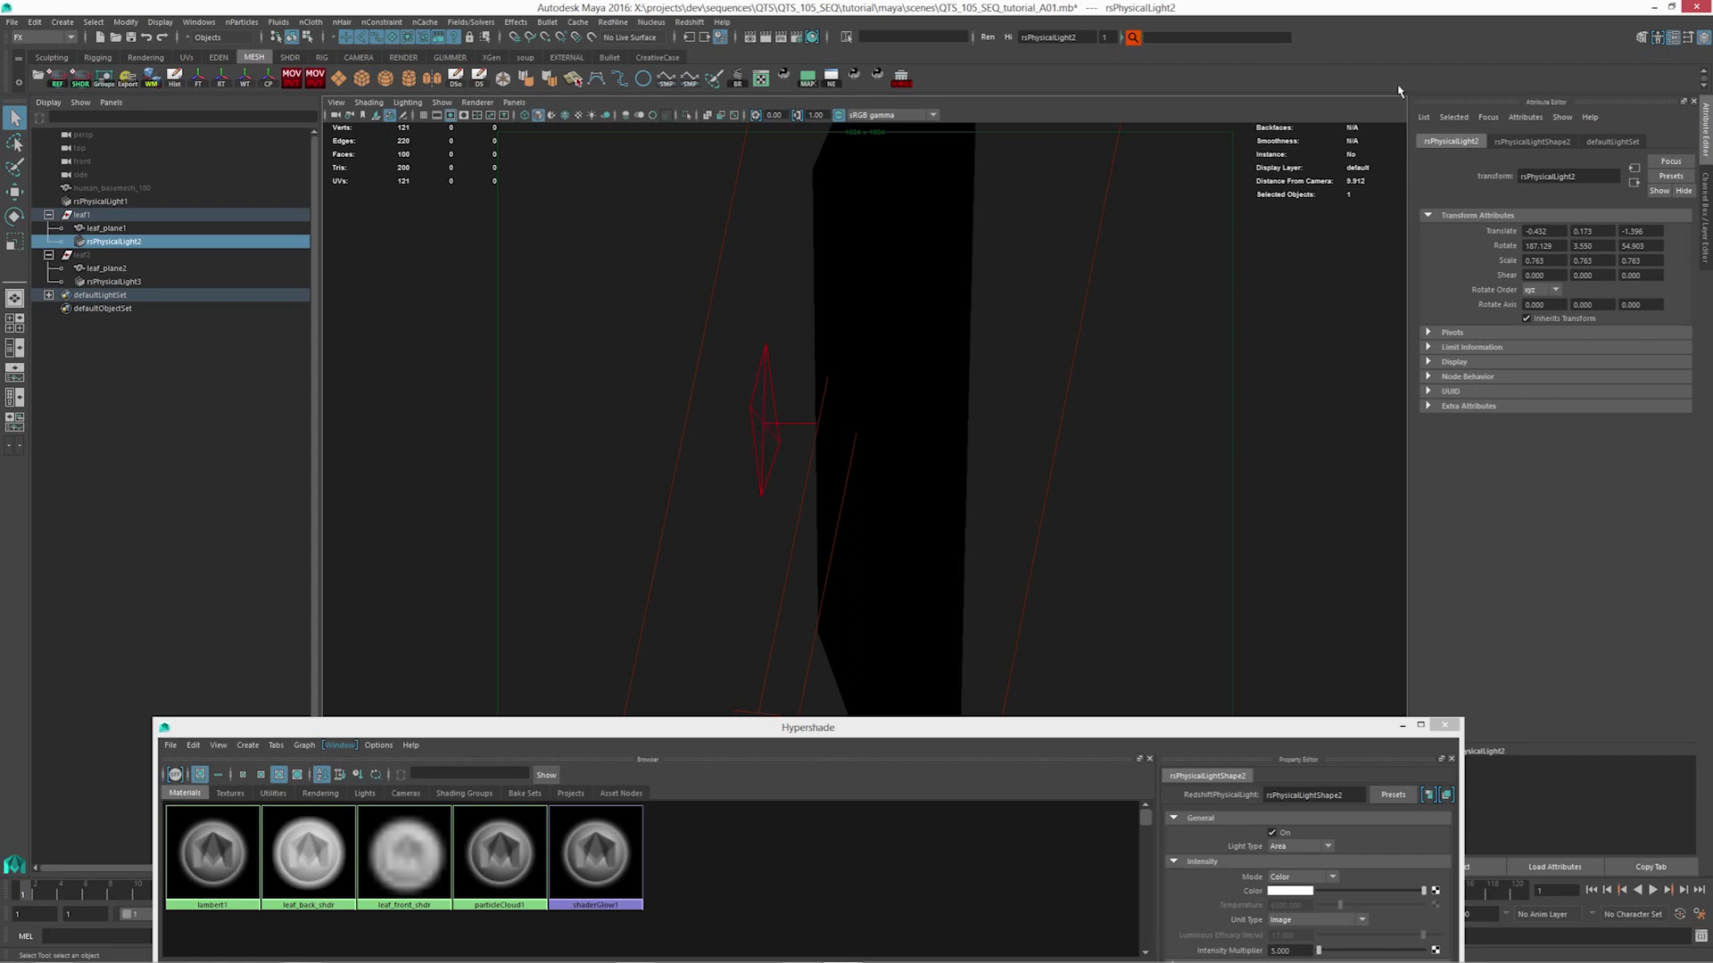
pyautogui.click(1567, 143)
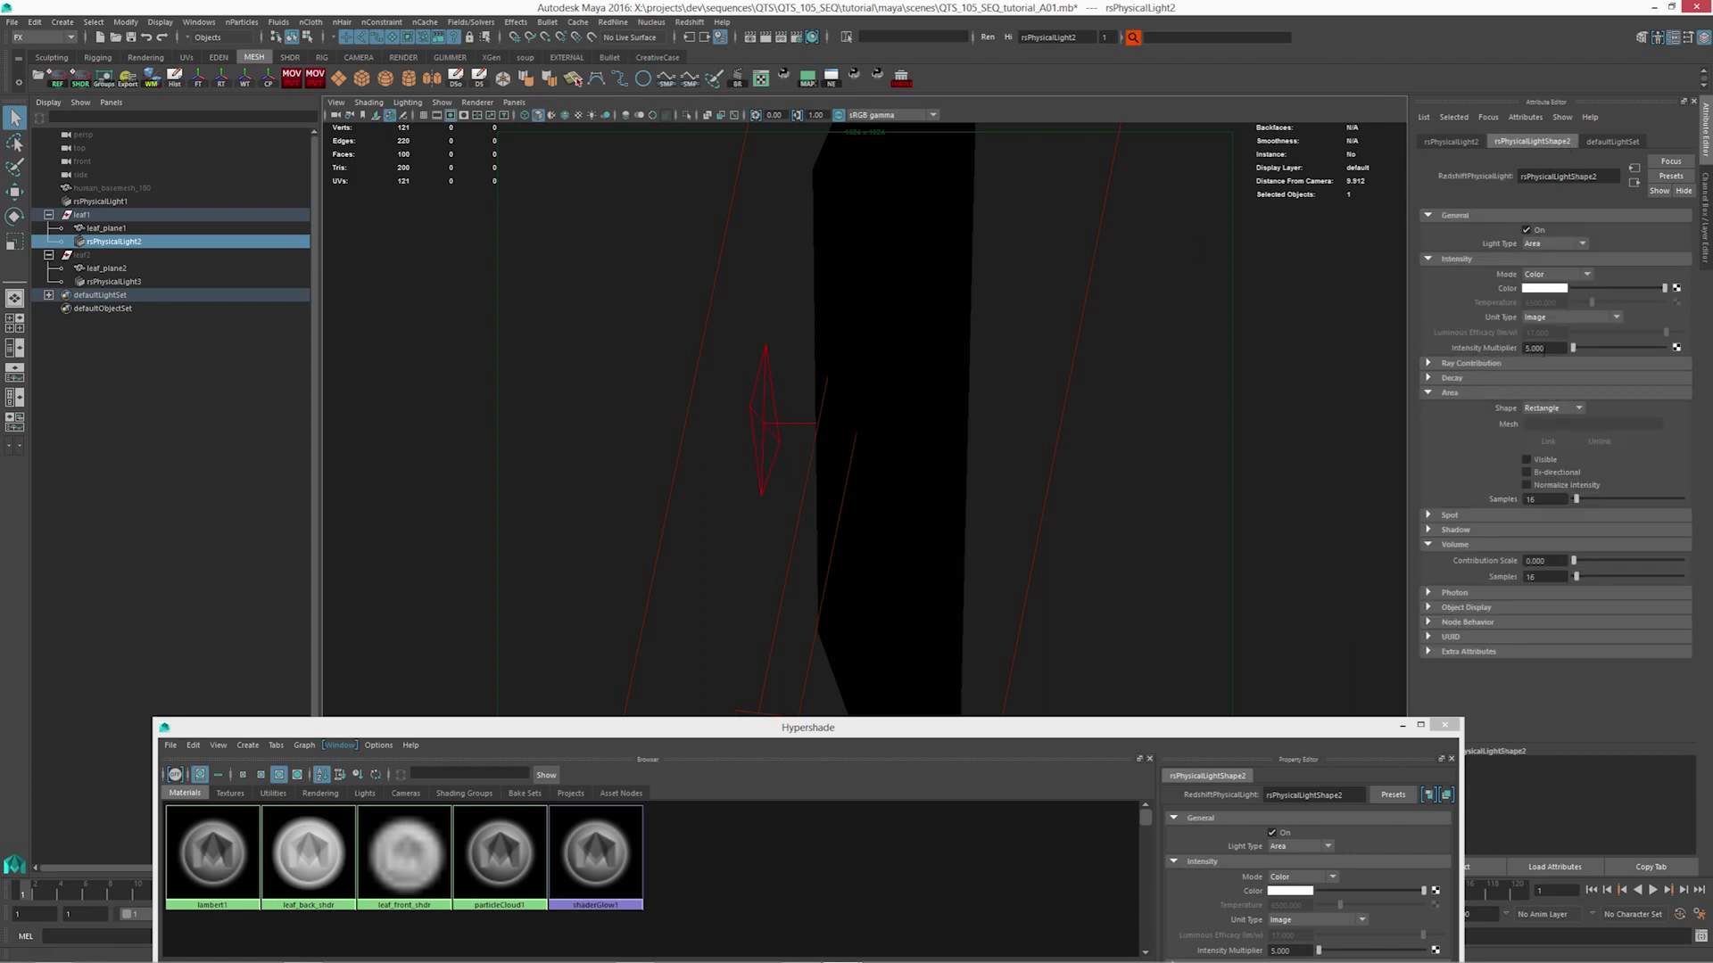
# Unhide the leaf2 group, render both leaf planes side by side with Redshift, and close the render
pyautogui.keyDown('alt'); pyautogui.moveTo(1090, 364); pyautogui.dragTo(937, 384); pyautogui.keyUp('alt')
pyautogui.scroll(-3, 979, 340)
pyautogui.scroll(3, 937, 383)
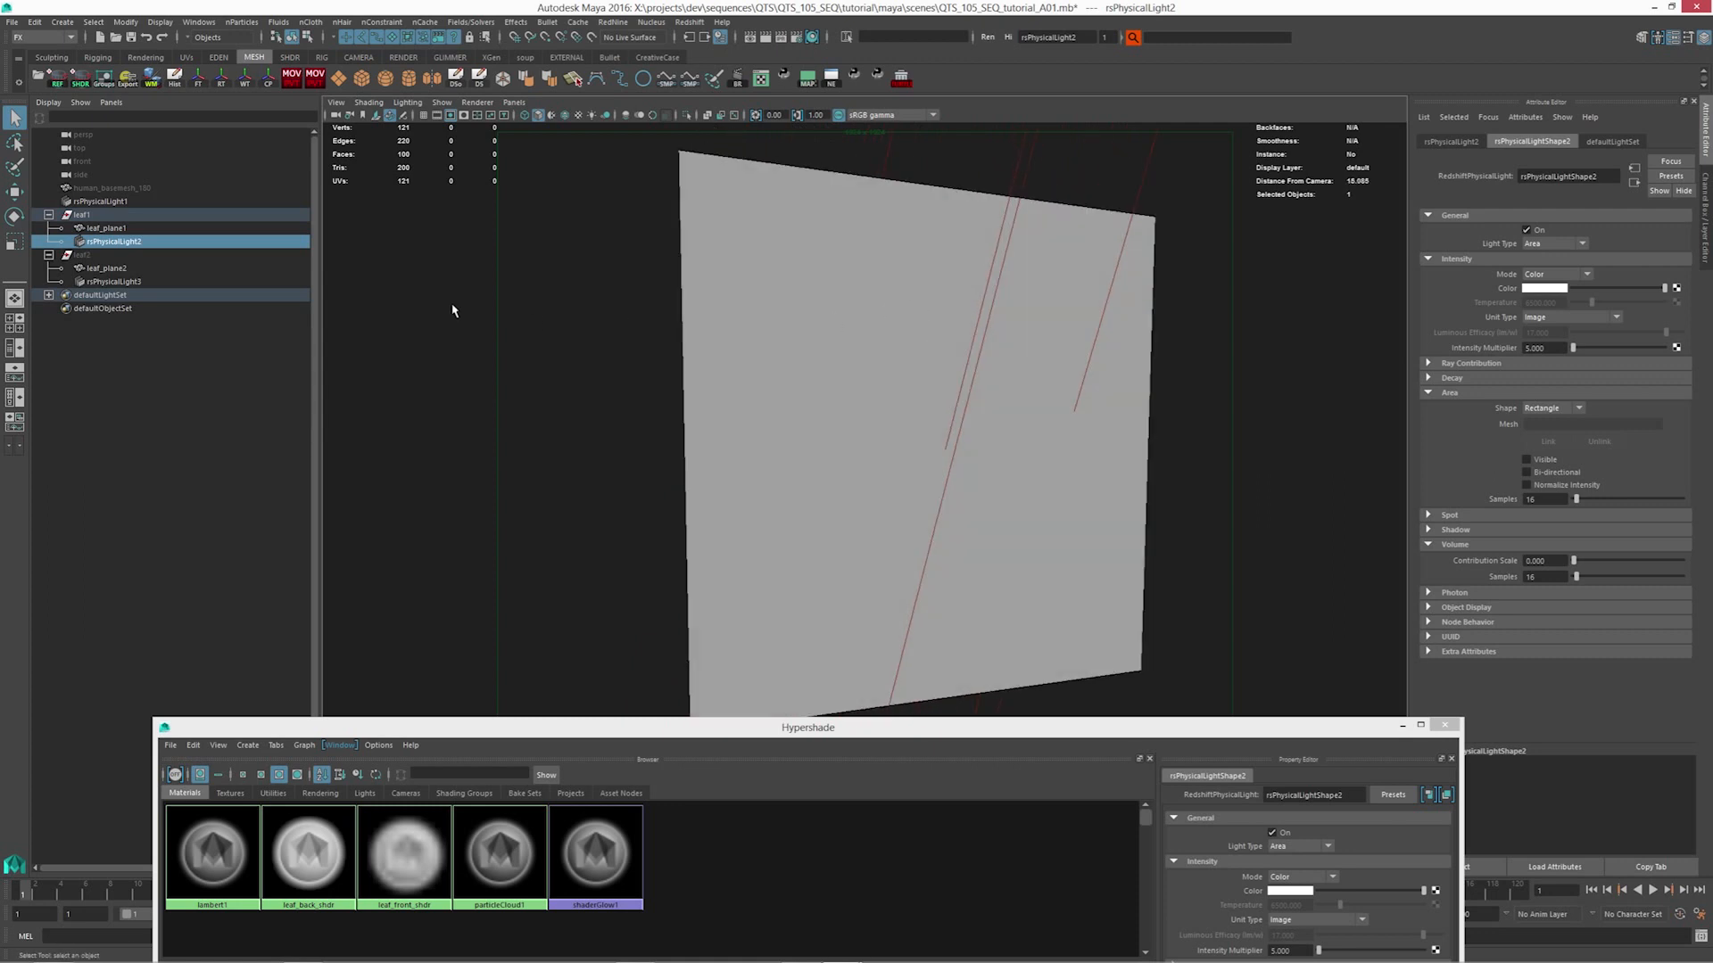
pyautogui.click(82, 255)
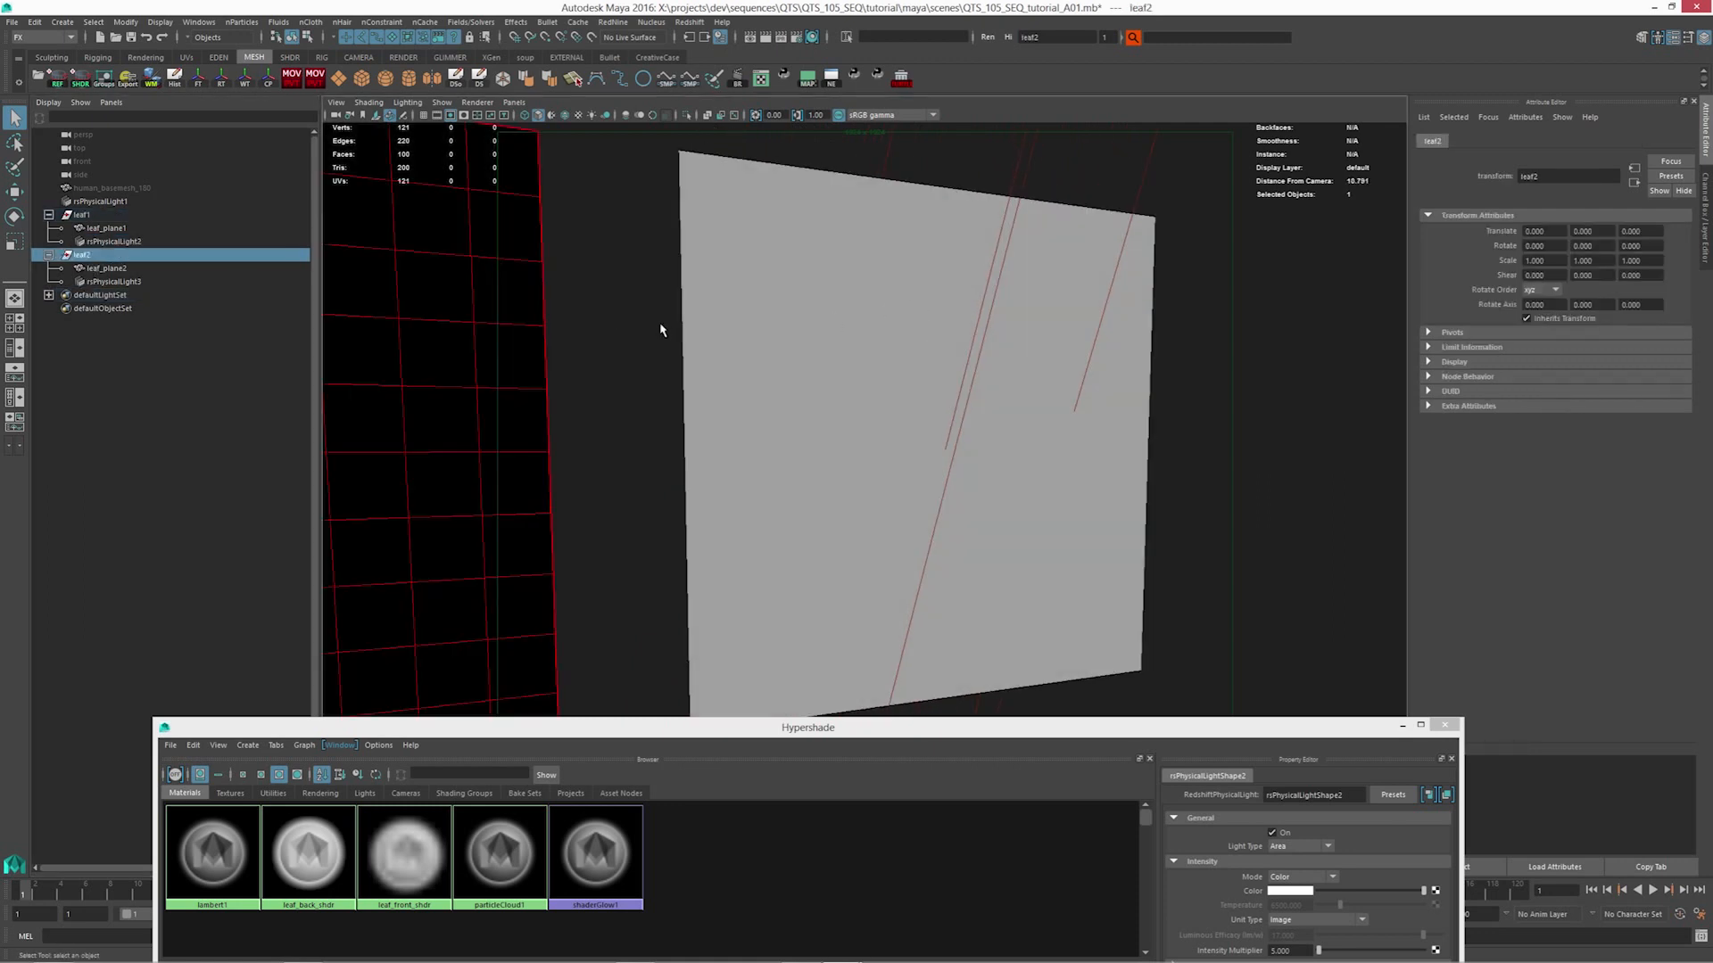
pyautogui.scroll(-5, 661, 330)
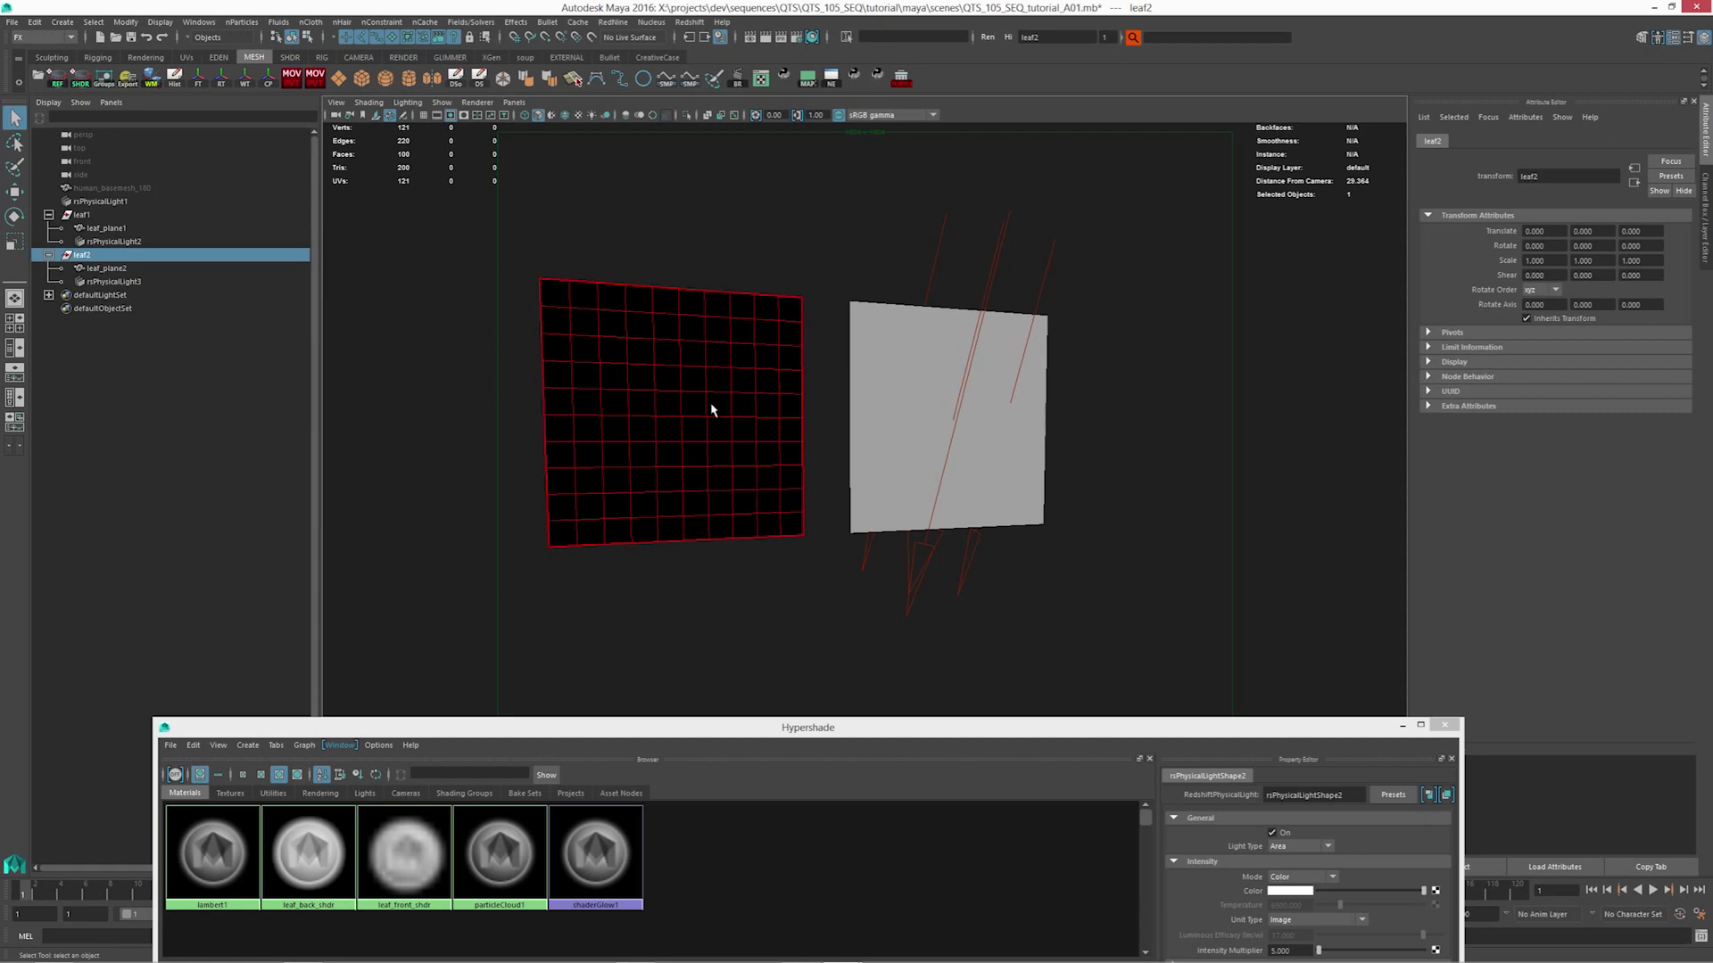
pyautogui.scroll(3, 712, 410)
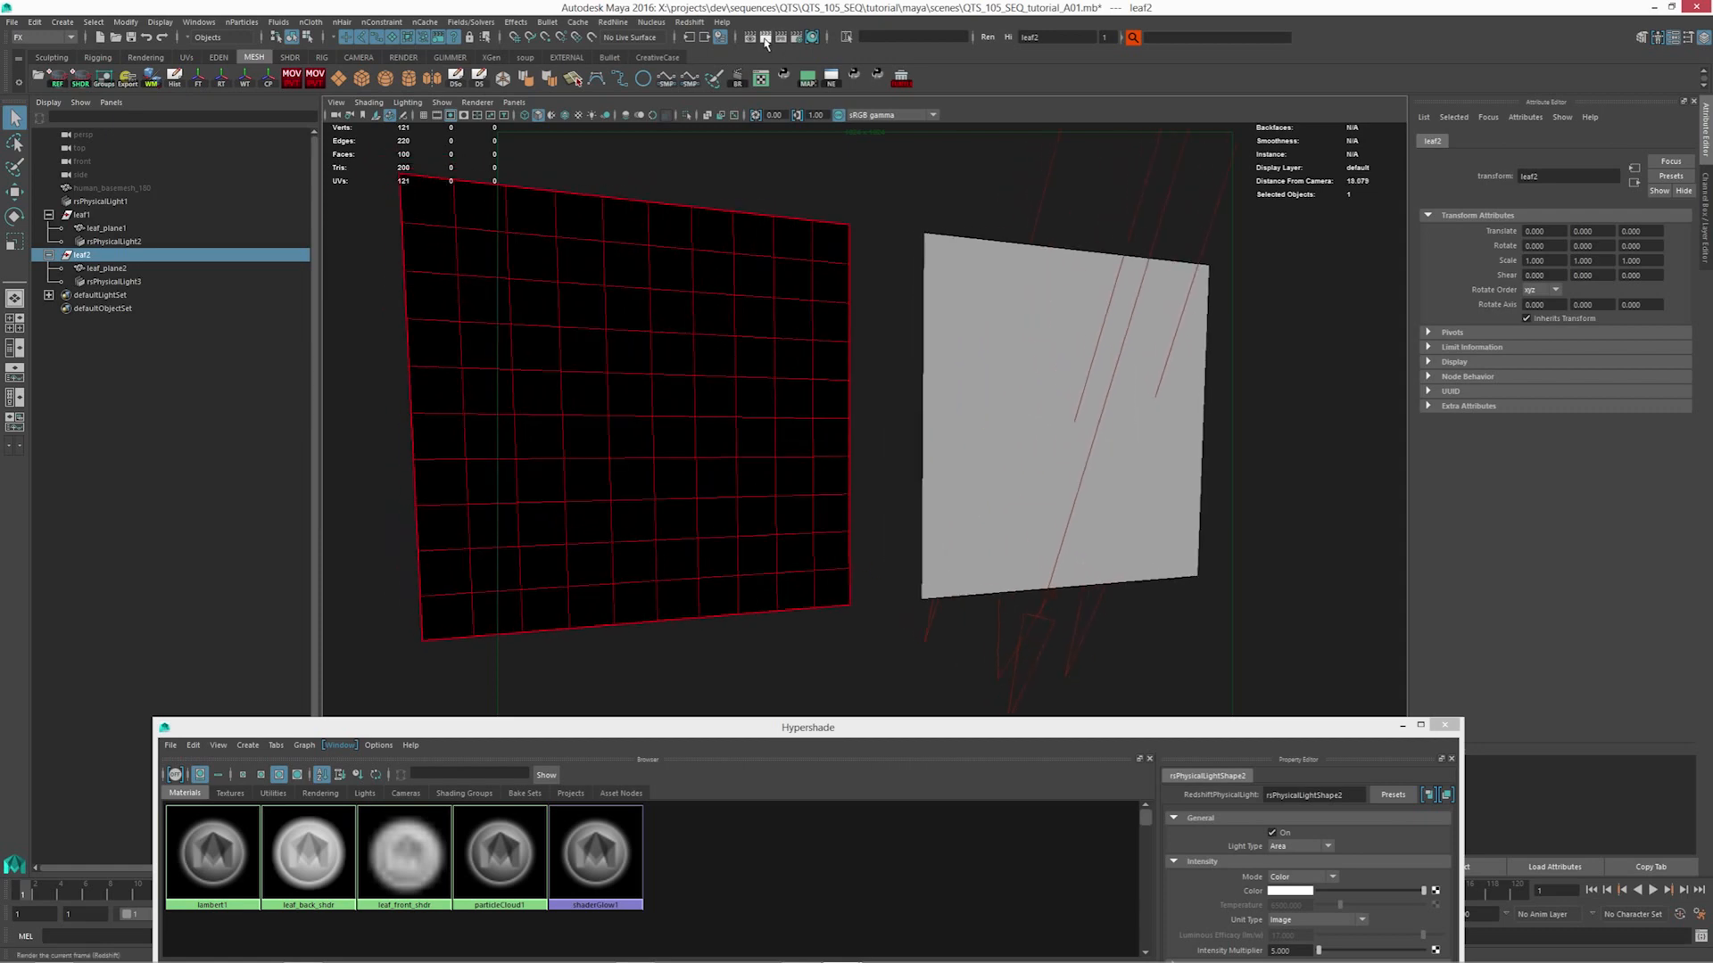
pyautogui.click(766, 38)
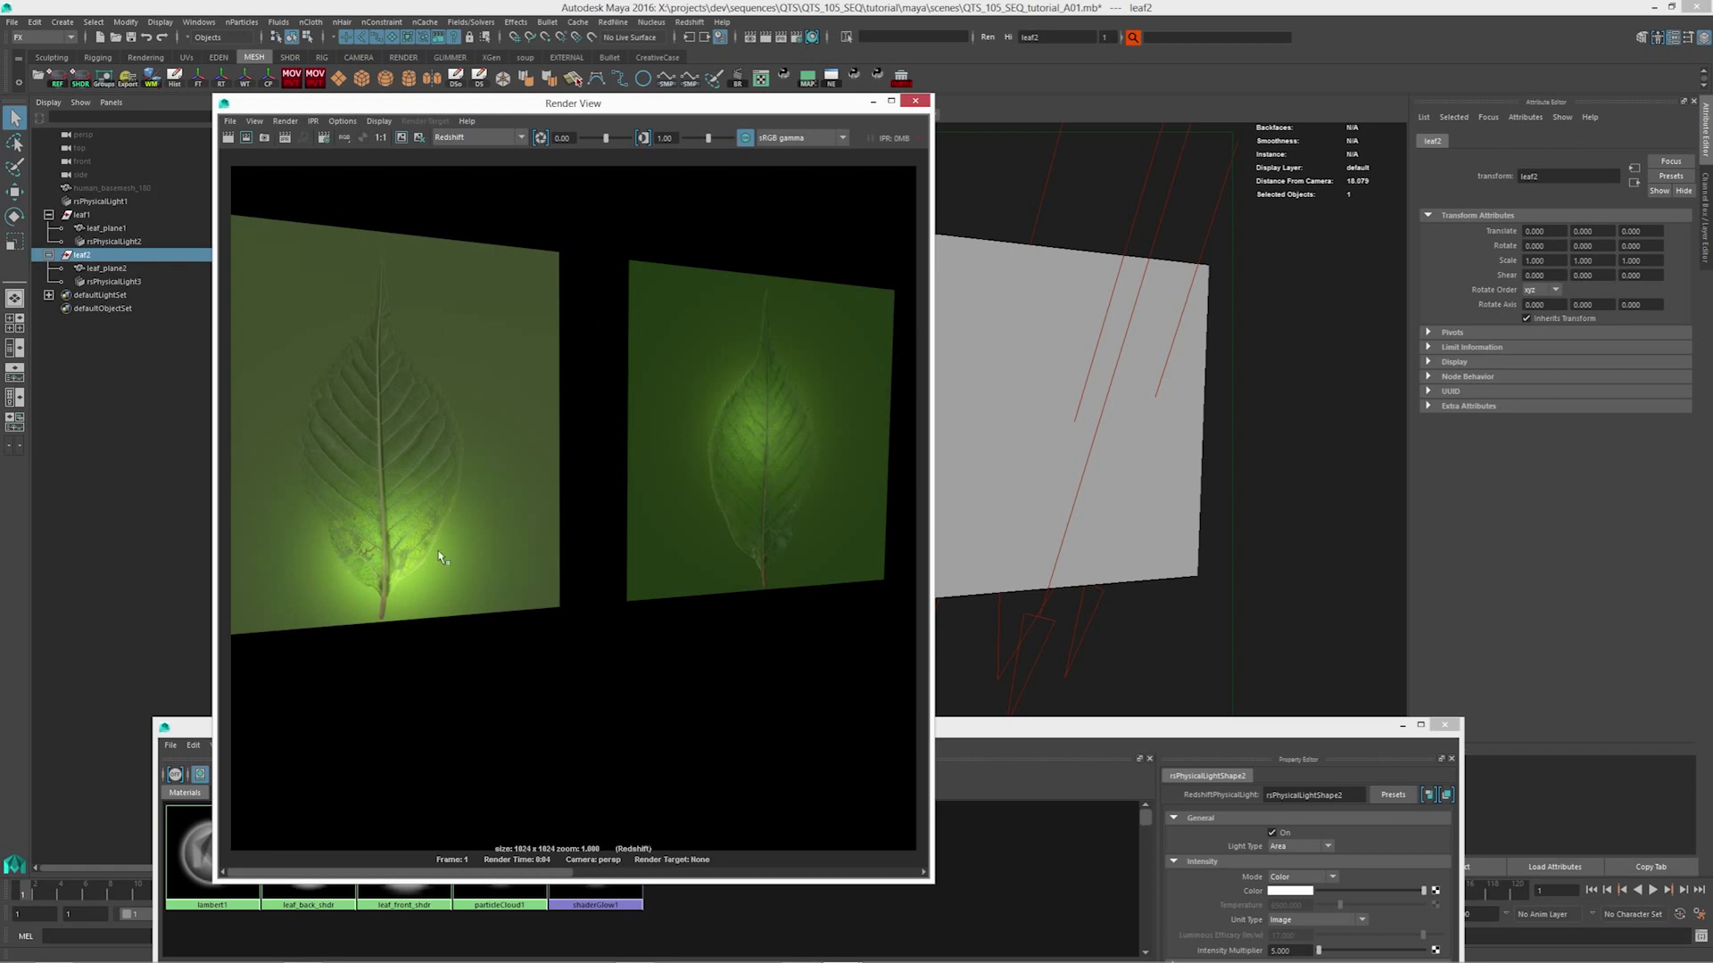
pyautogui.click(917, 104)
# Examine the front and back sides of the two leaf planes from several angles in the viewport
pyautogui.keyDown('alt'); pyautogui.moveTo(803, 294); pyautogui.dragTo(855, 410); pyautogui.keyUp('alt')
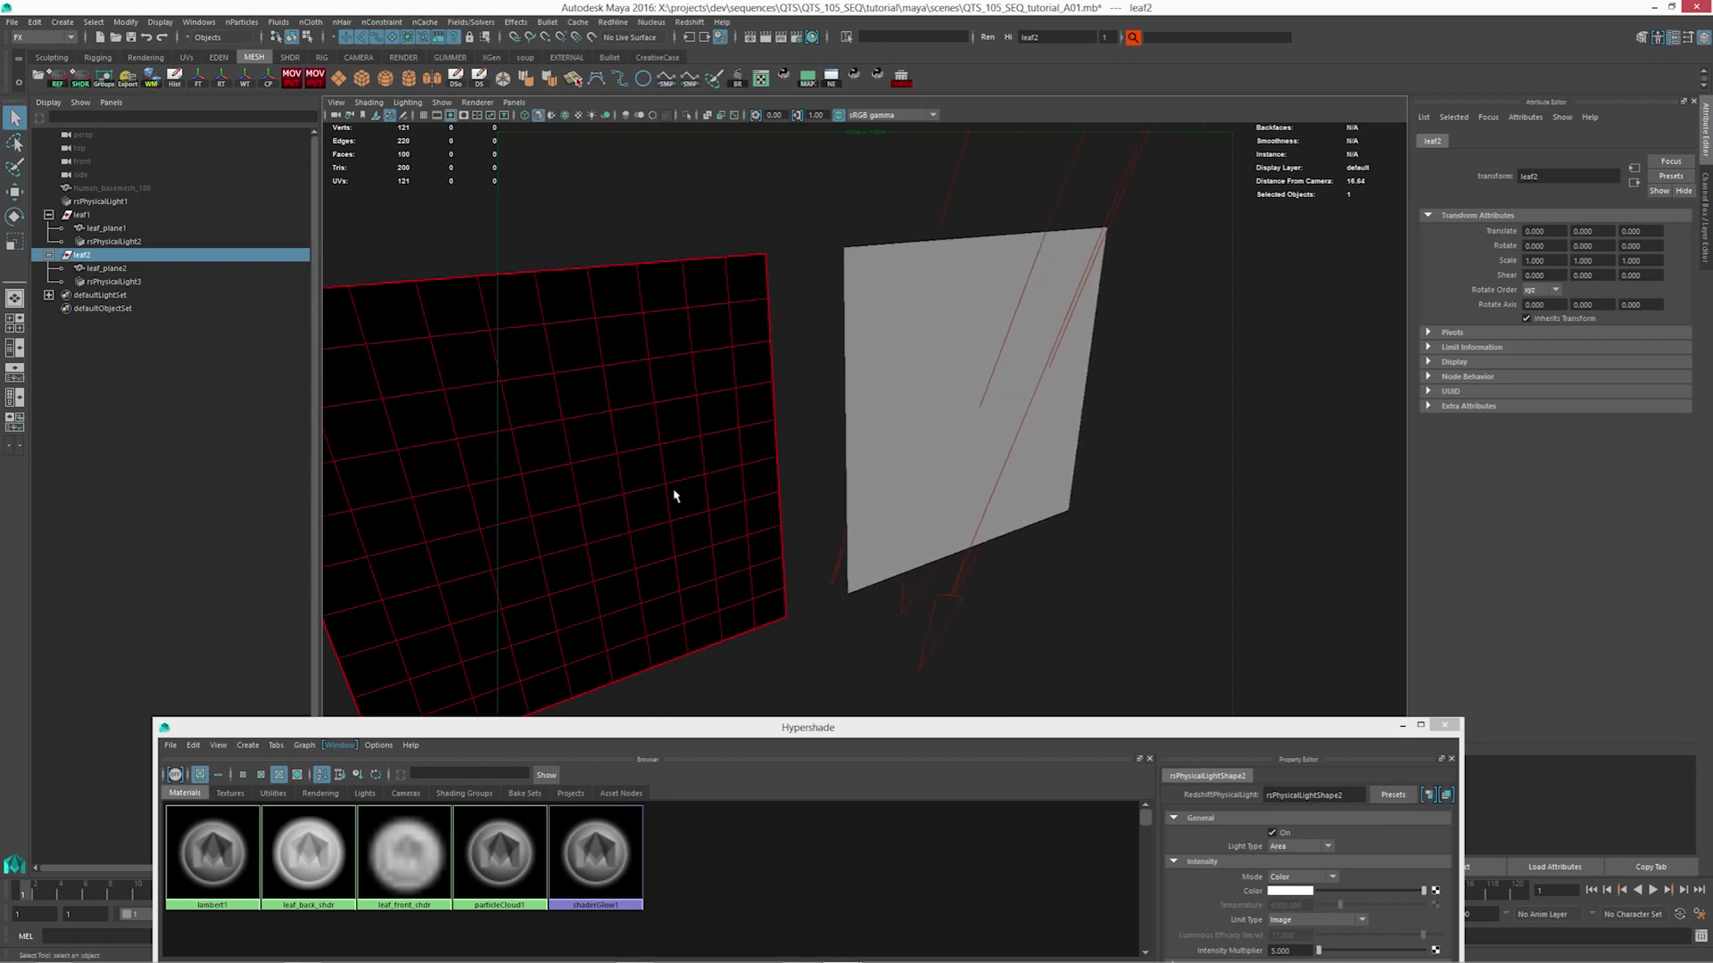
pyautogui.keyDown('alt'); pyautogui.moveTo(1075, 384); pyautogui.dragTo(910, 386); pyautogui.keyUp('alt')
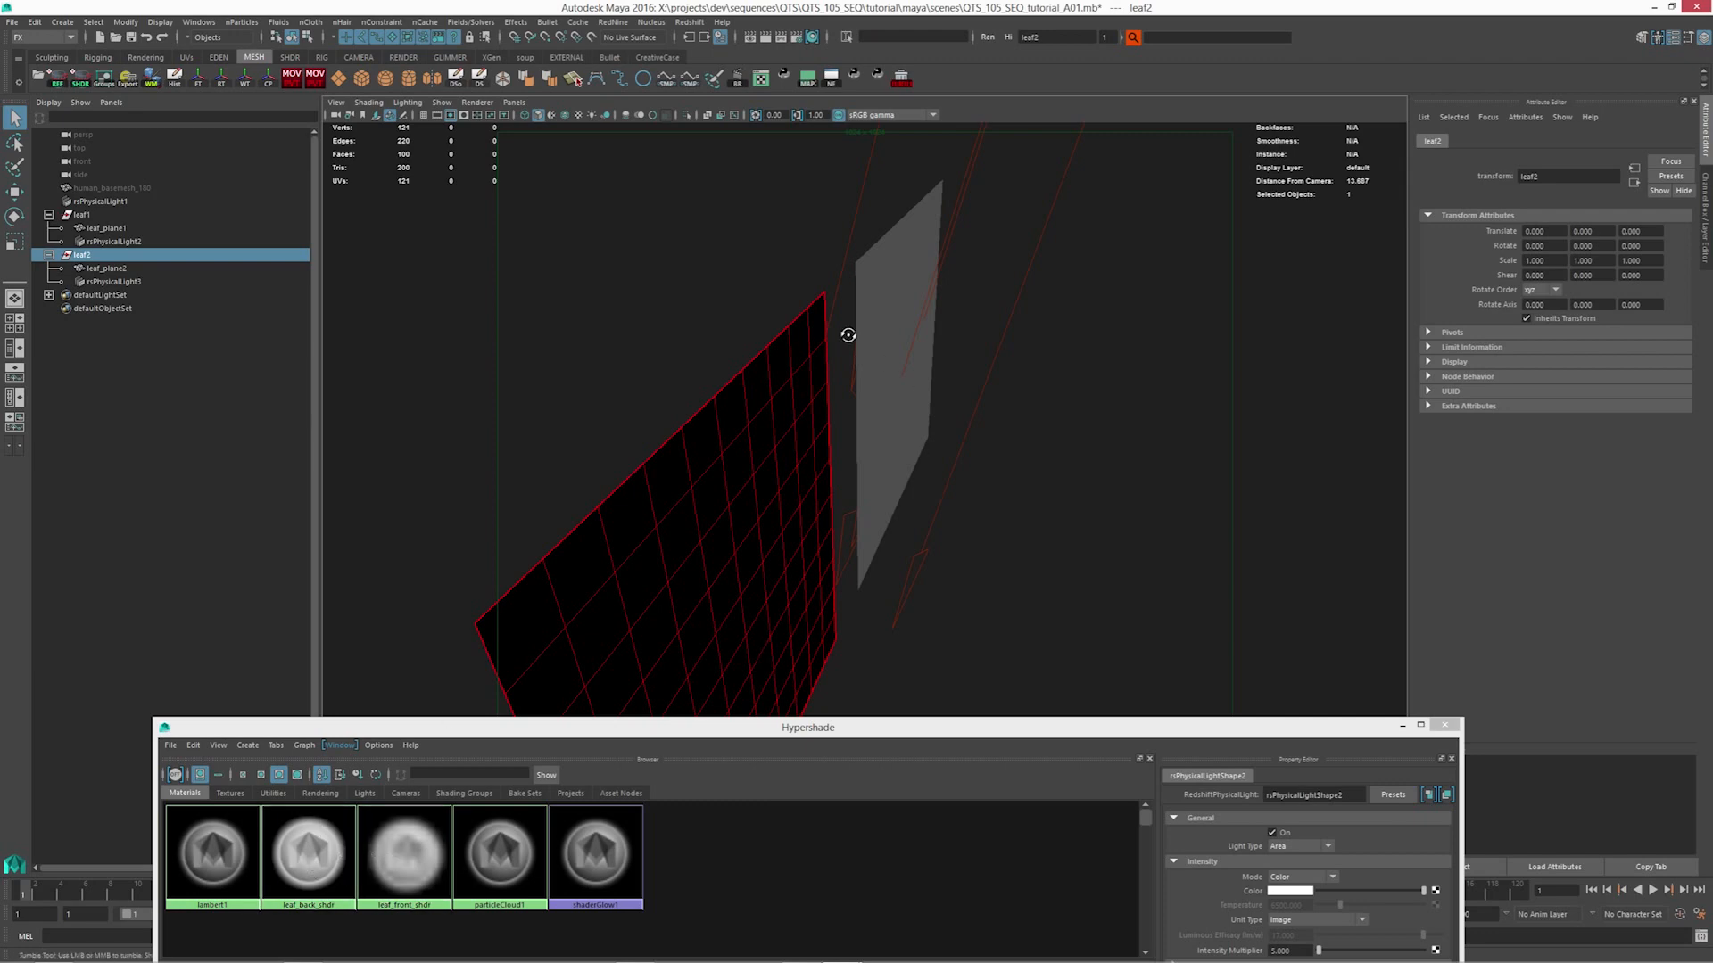
pyautogui.keyDown('alt'); pyautogui.moveTo(849, 337); pyautogui.dragTo(751, 335); pyautogui.keyUp('alt')
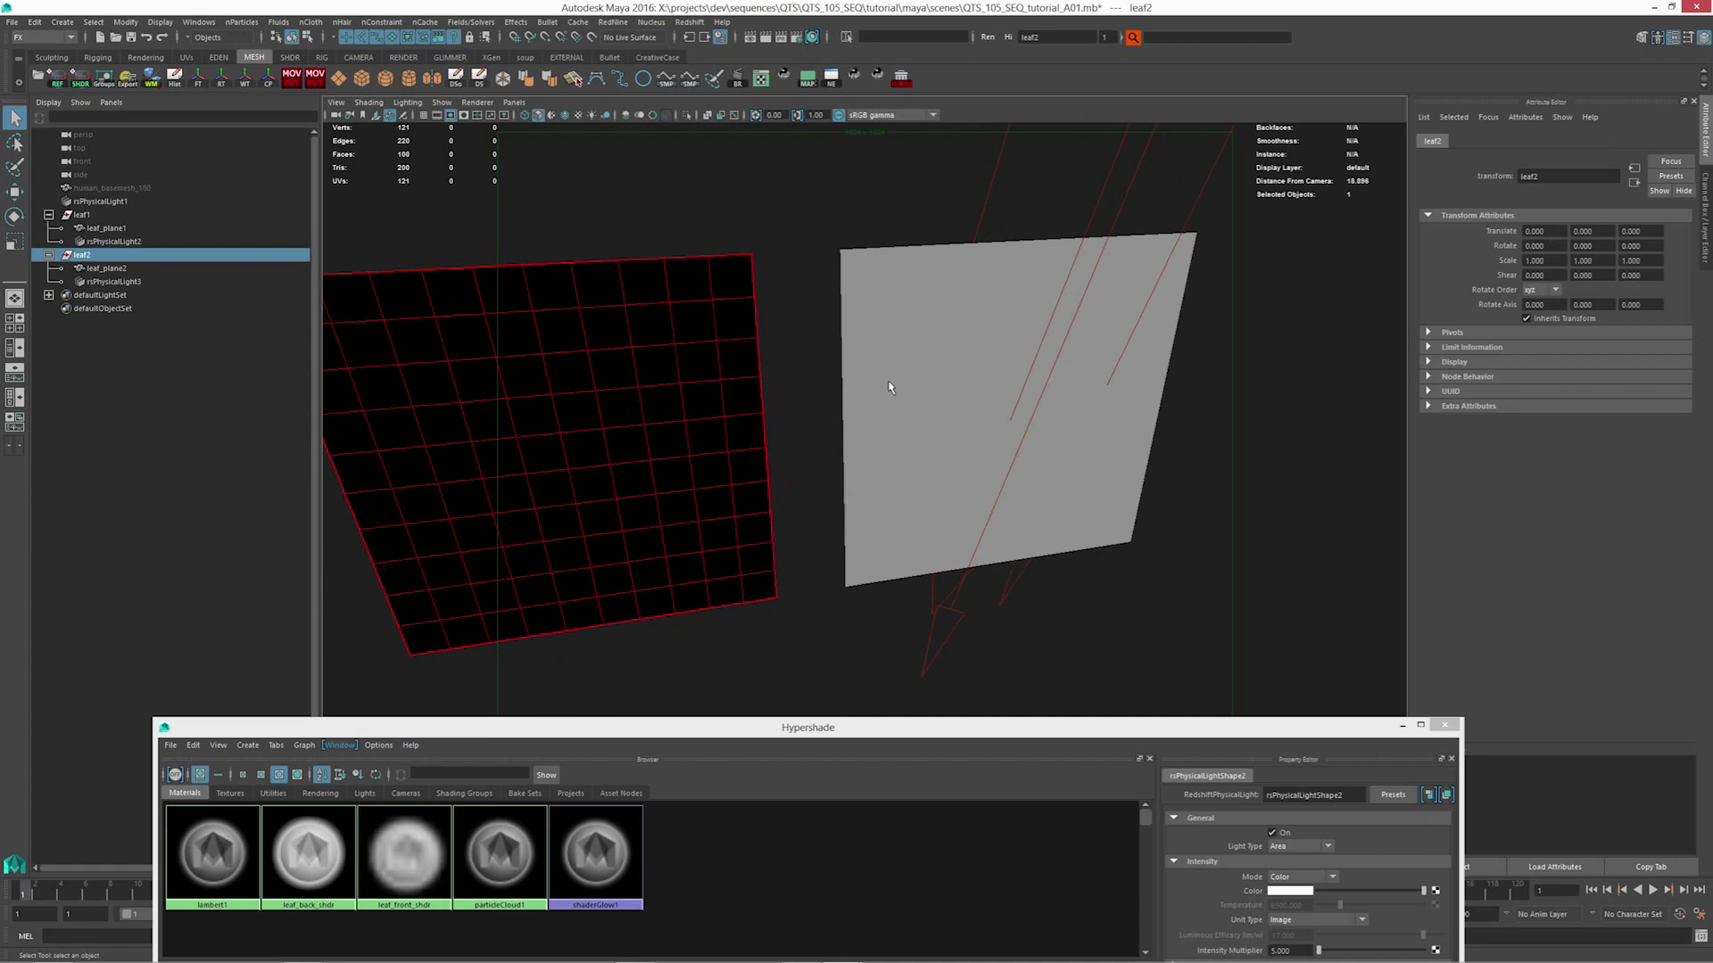
pyautogui.keyDown('alt'); pyautogui.moveTo(889, 384); pyautogui.dragTo(951, 325, button='right'); pyautogui.keyUp('alt')
pyautogui.keyDown('alt'); pyautogui.moveTo(949, 318); pyautogui.dragTo(726, 423, button='middle'); pyautogui.keyUp('alt')
pyautogui.keyDown('alt'); pyautogui.moveTo(726, 423); pyautogui.dragTo(718, 451); pyautogui.keyUp('alt')
pyautogui.scroll(-2, 715, 445)
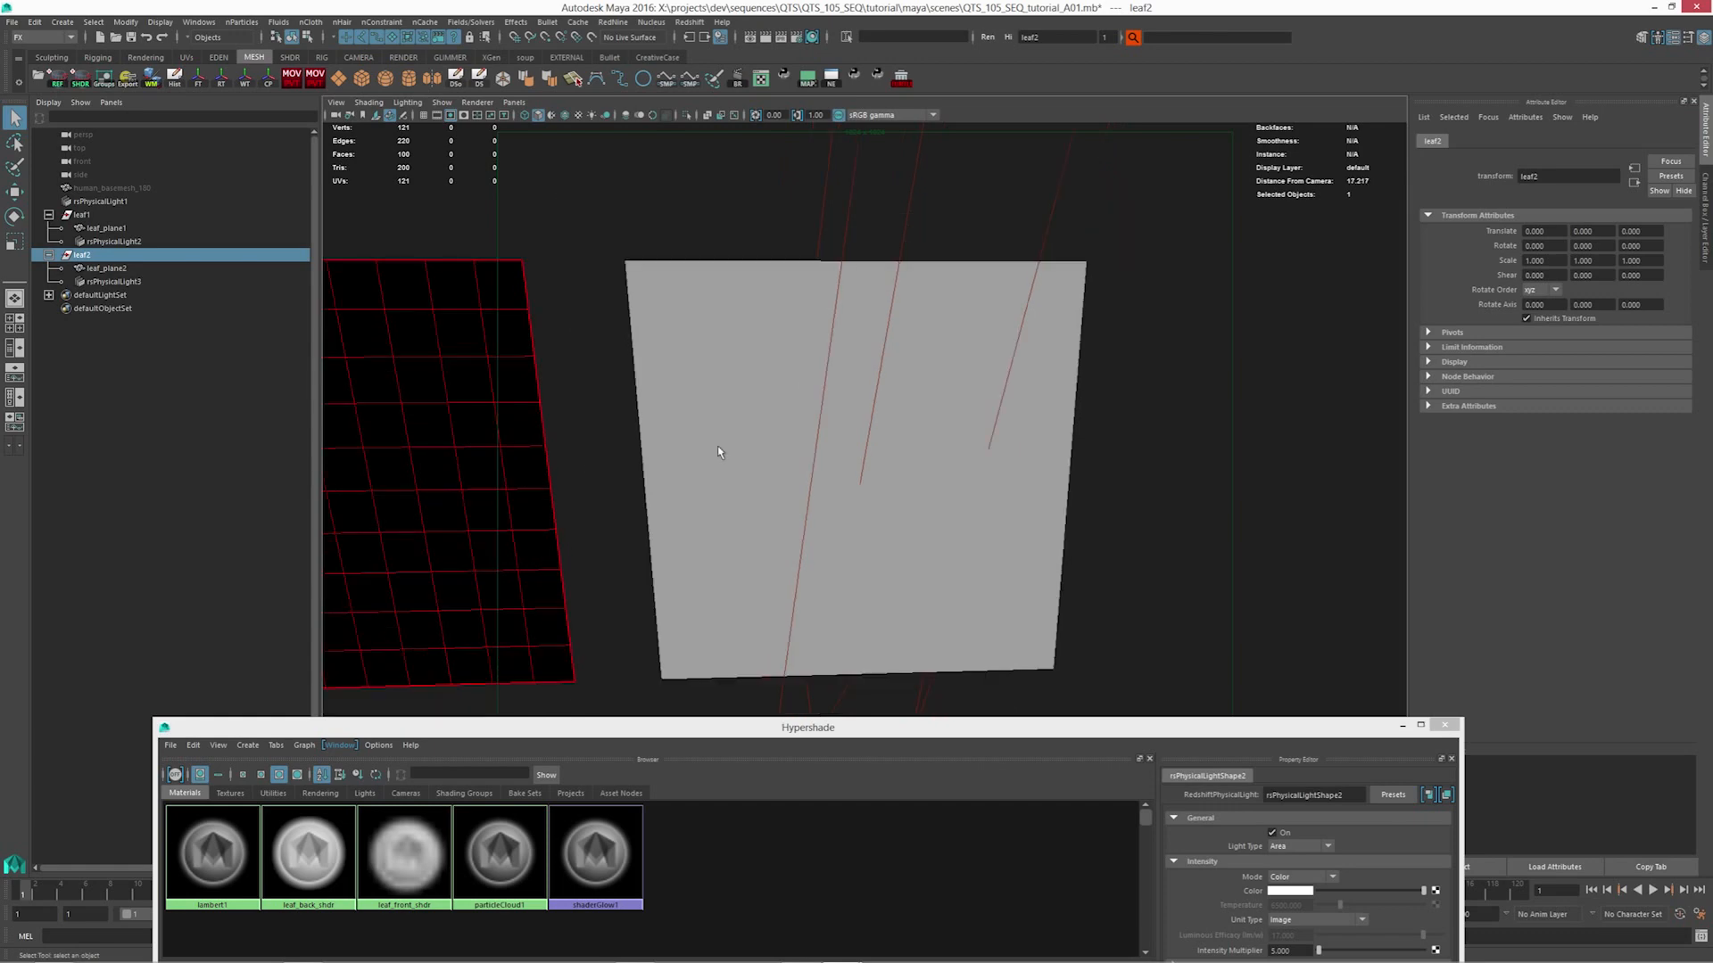
pyautogui.keyDown('alt'); pyautogui.moveTo(715, 445); pyautogui.dragTo(724, 431, button='middle'); pyautogui.keyUp('alt')
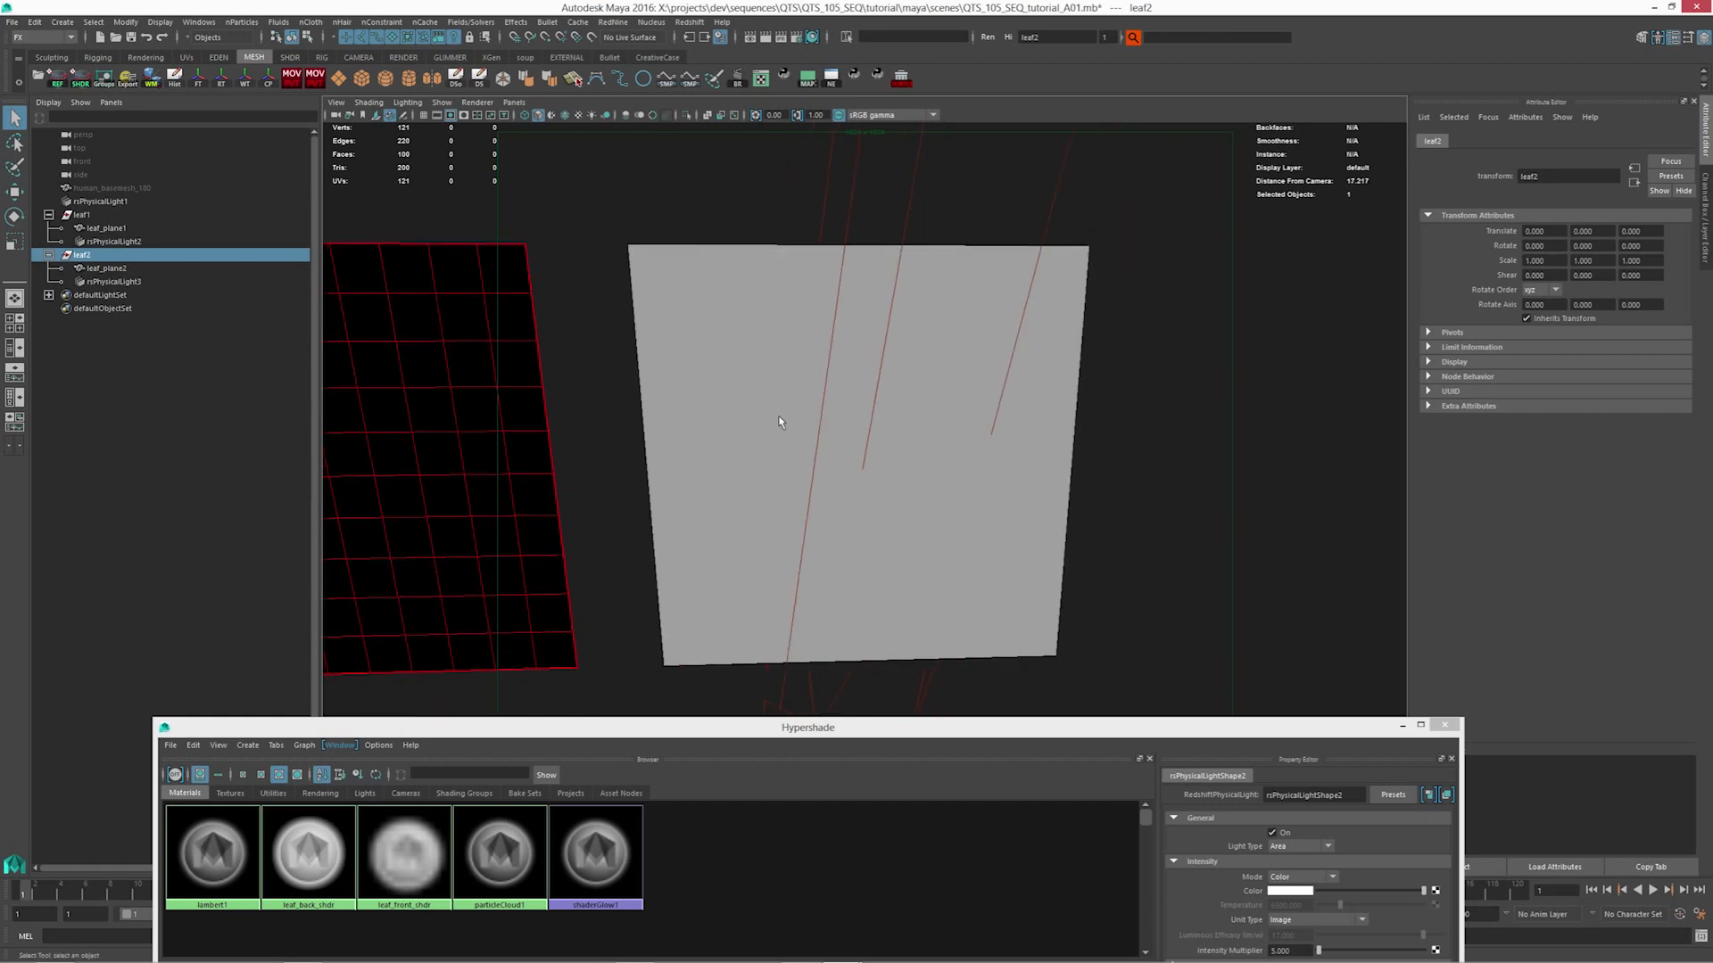
pyautogui.scroll(2, 879, 370)
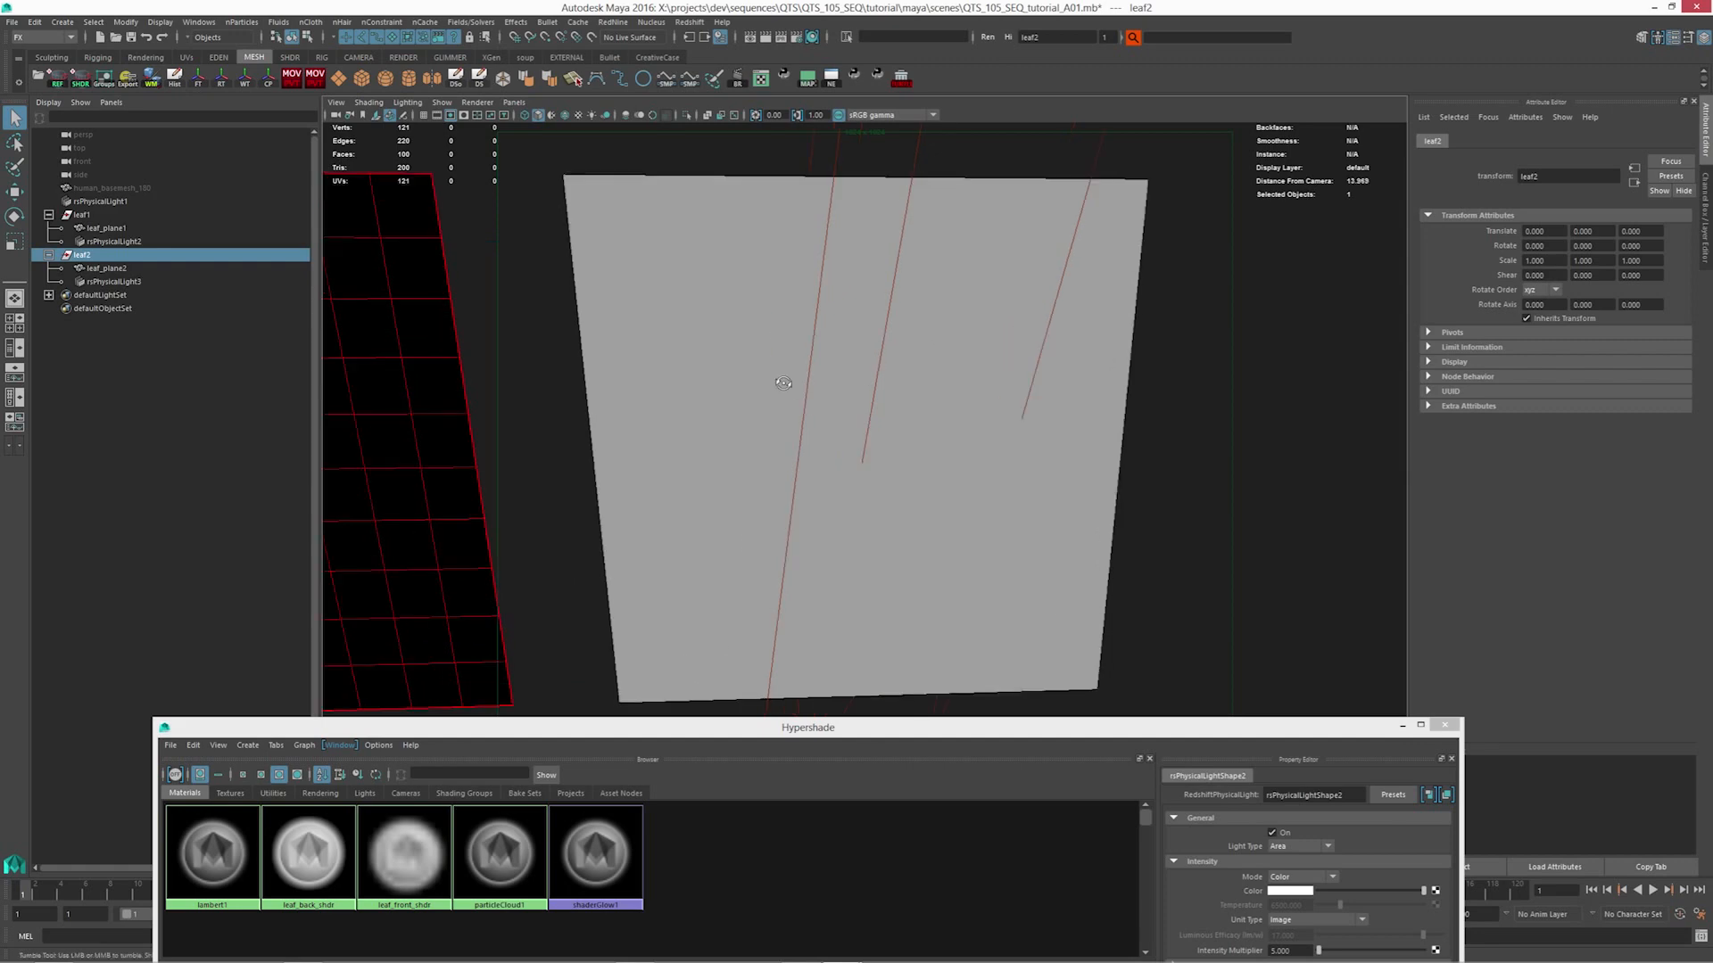
pyautogui.keyDown('alt'); pyautogui.moveTo(781, 382); pyautogui.dragTo(731, 419); pyautogui.keyUp('alt')
pyautogui.scroll(-3, 929, 413)
# Add a RedshiftRaySwitch node to the COMBINED shader graph and place it beside leaf_front_shdr and leaf_back_shdr
pyautogui.moveTo(580, 738); pyautogui.dragTo(554, 156)
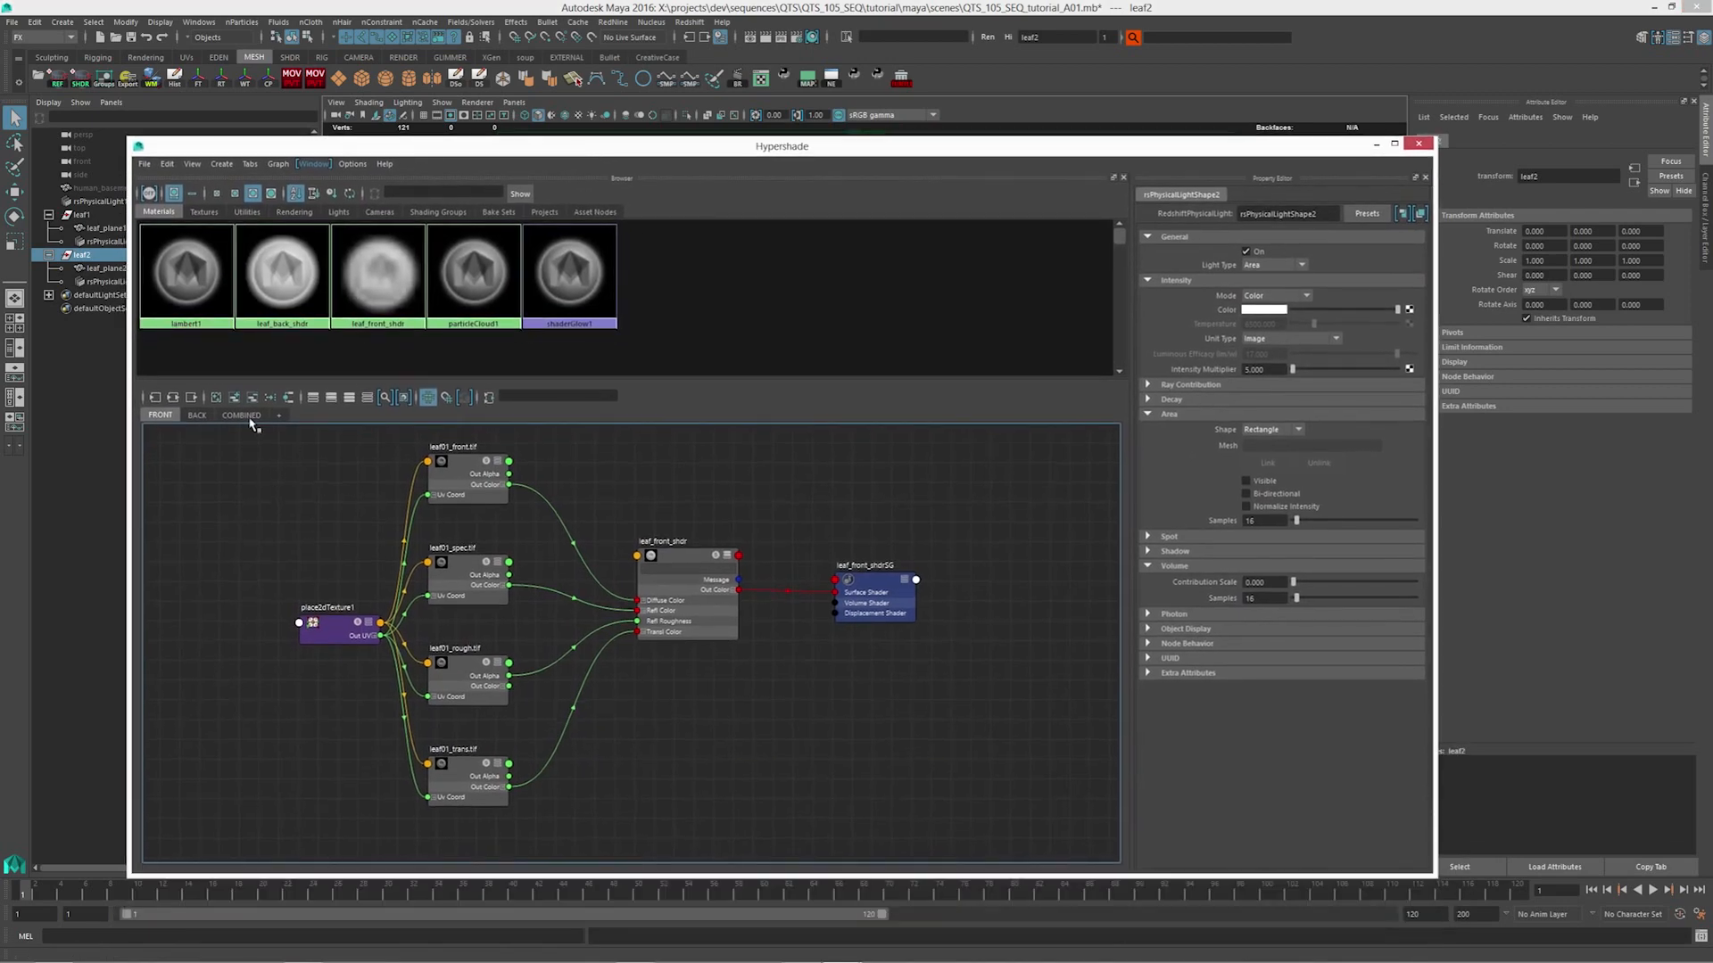
pyautogui.click(251, 416)
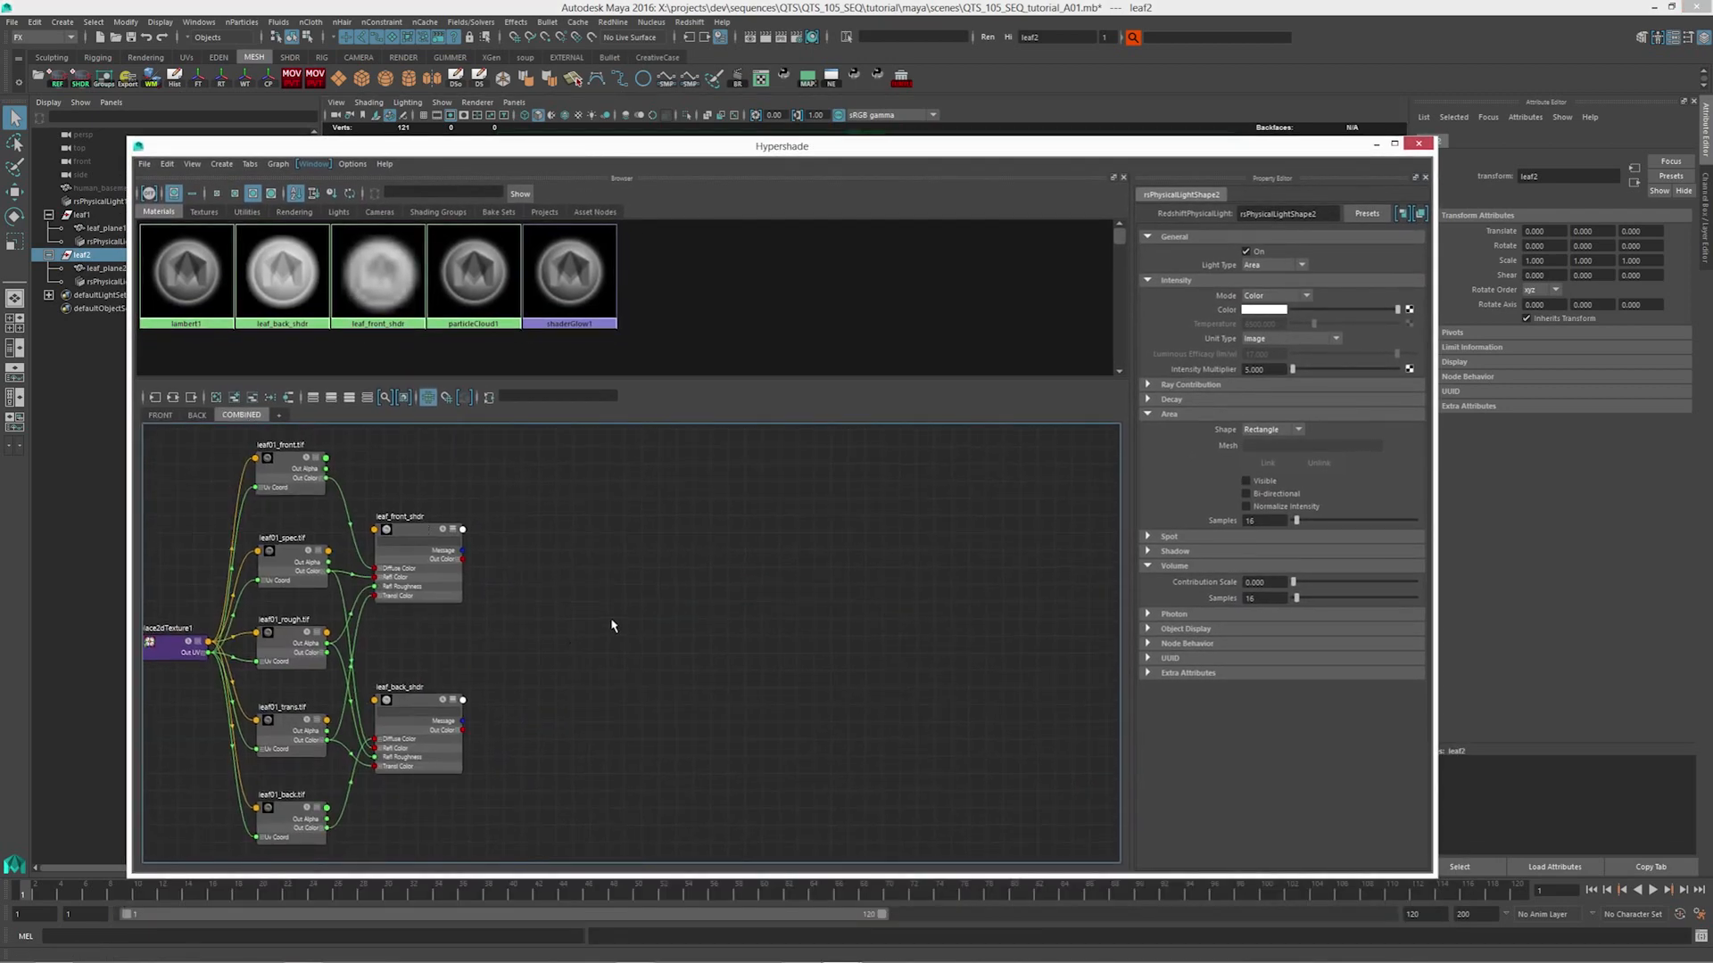
pyautogui.press('Tab')
pyautogui.write('ray')
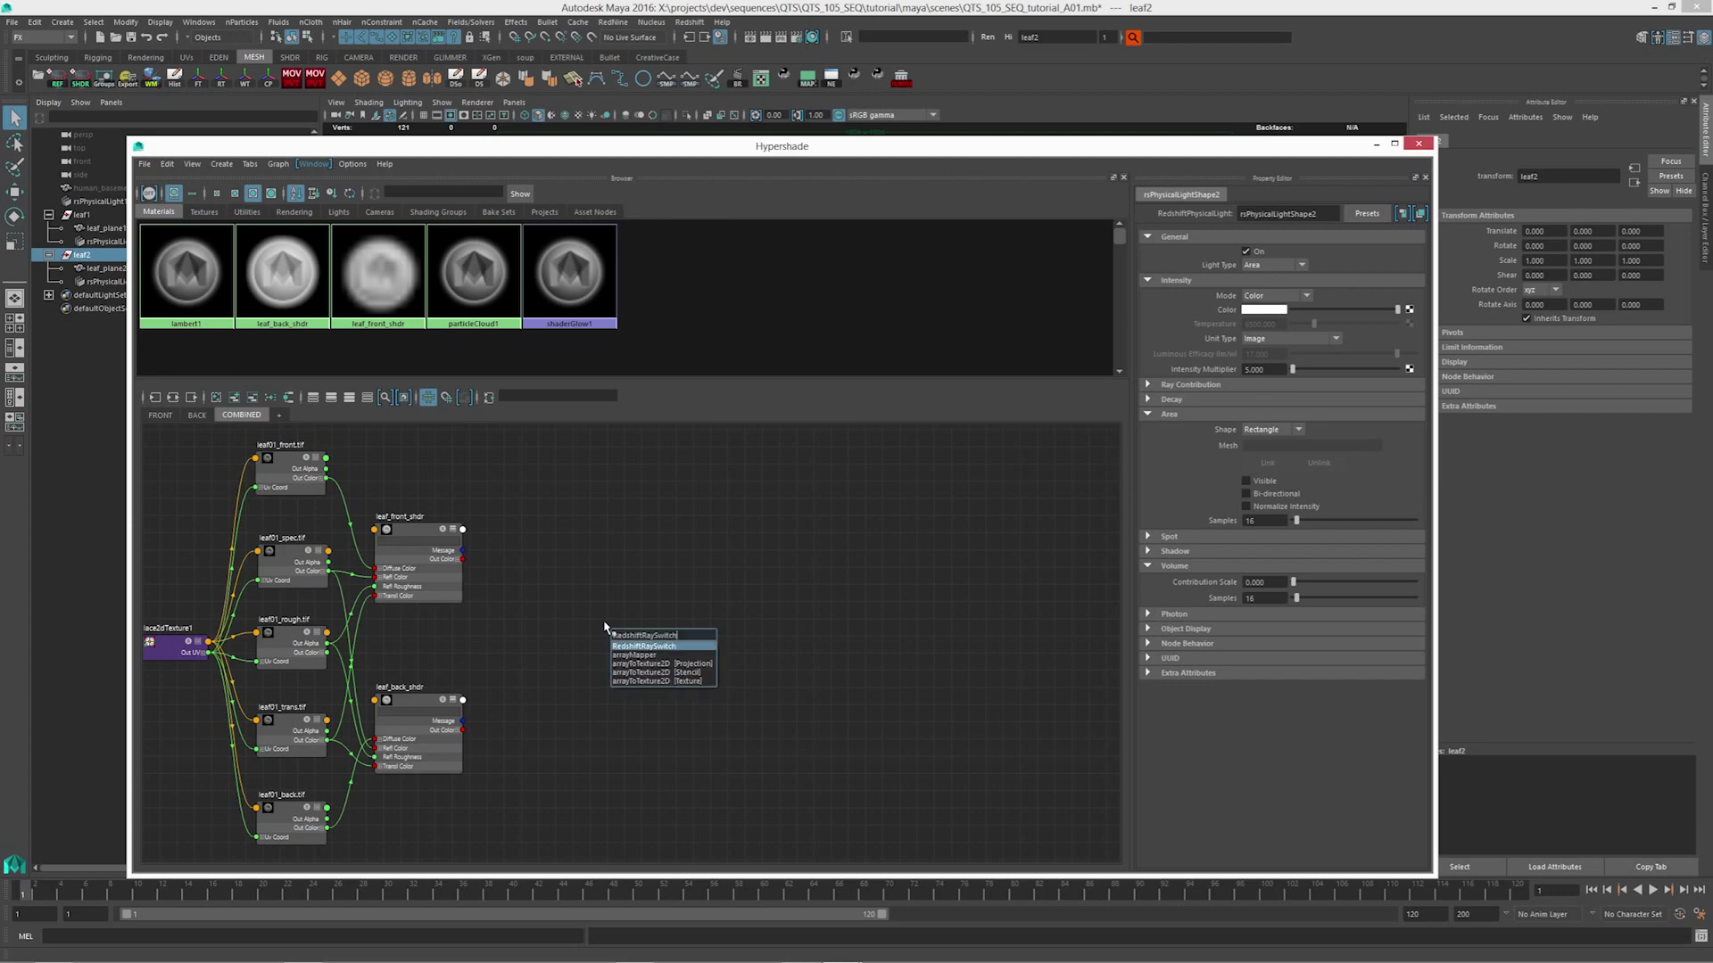
pyautogui.press('Return')
pyautogui.moveTo(628, 633); pyautogui.dragTo(568, 611)
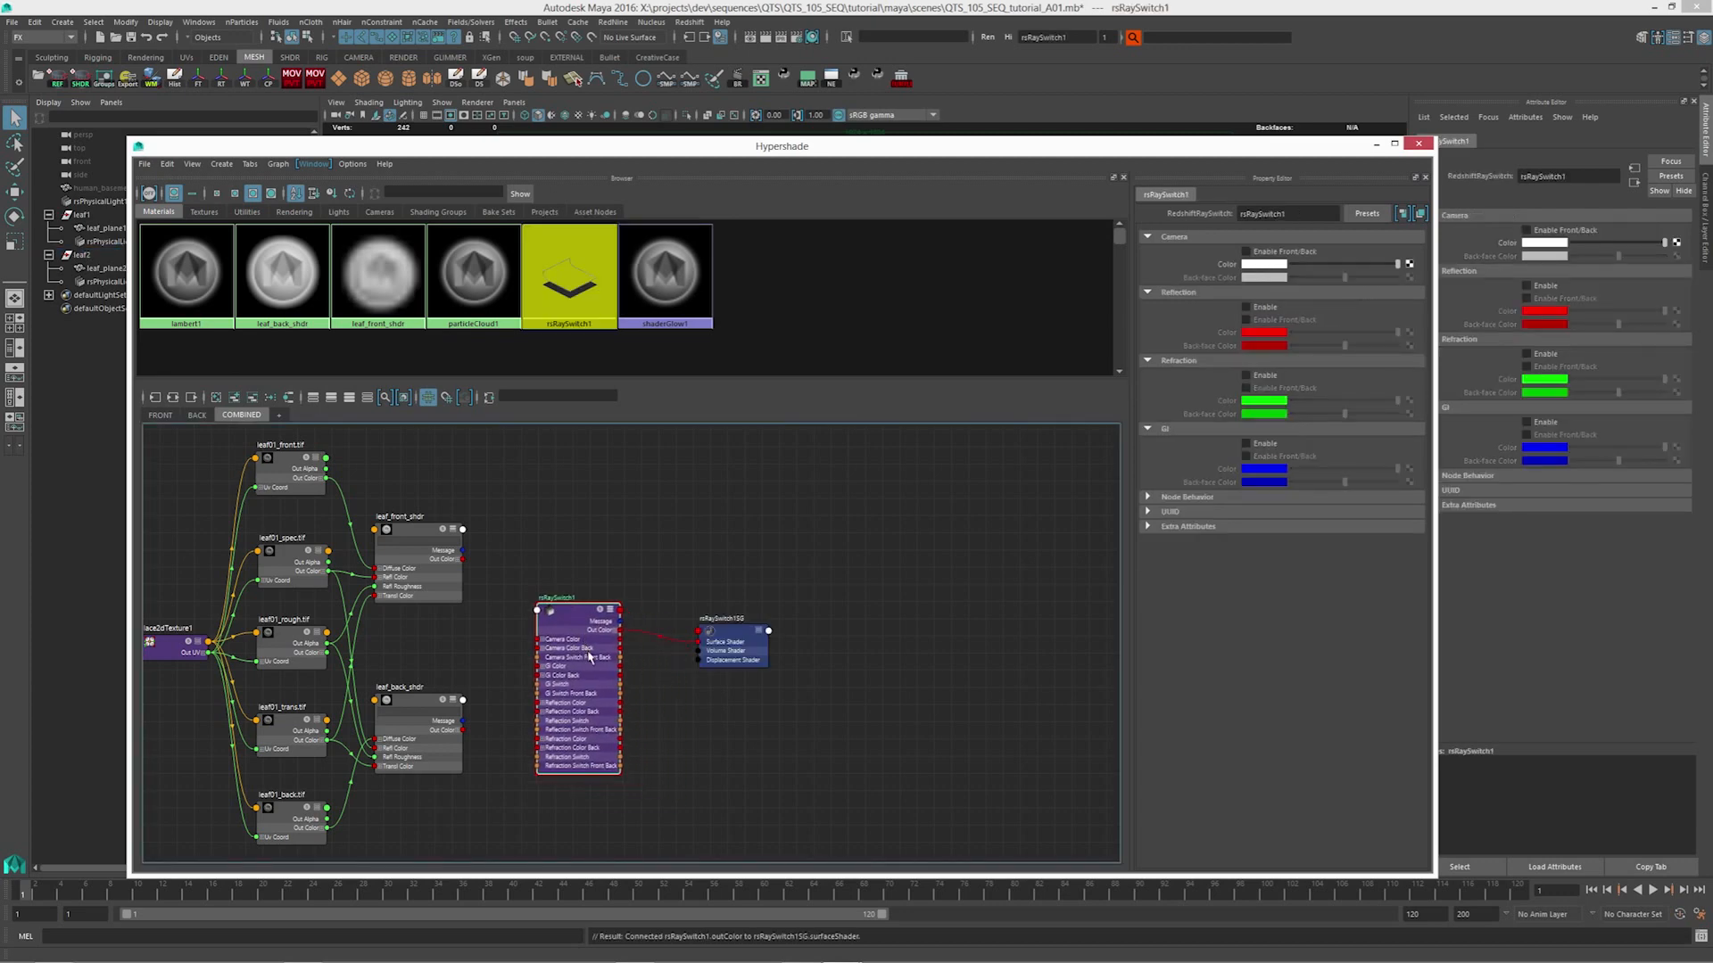
# Enable front/back for the ray switch's camera section, connecting leaf_front_shdr to its color and leaf_back_shdr to its back-face color
pyautogui.scroll(3, 589, 661)
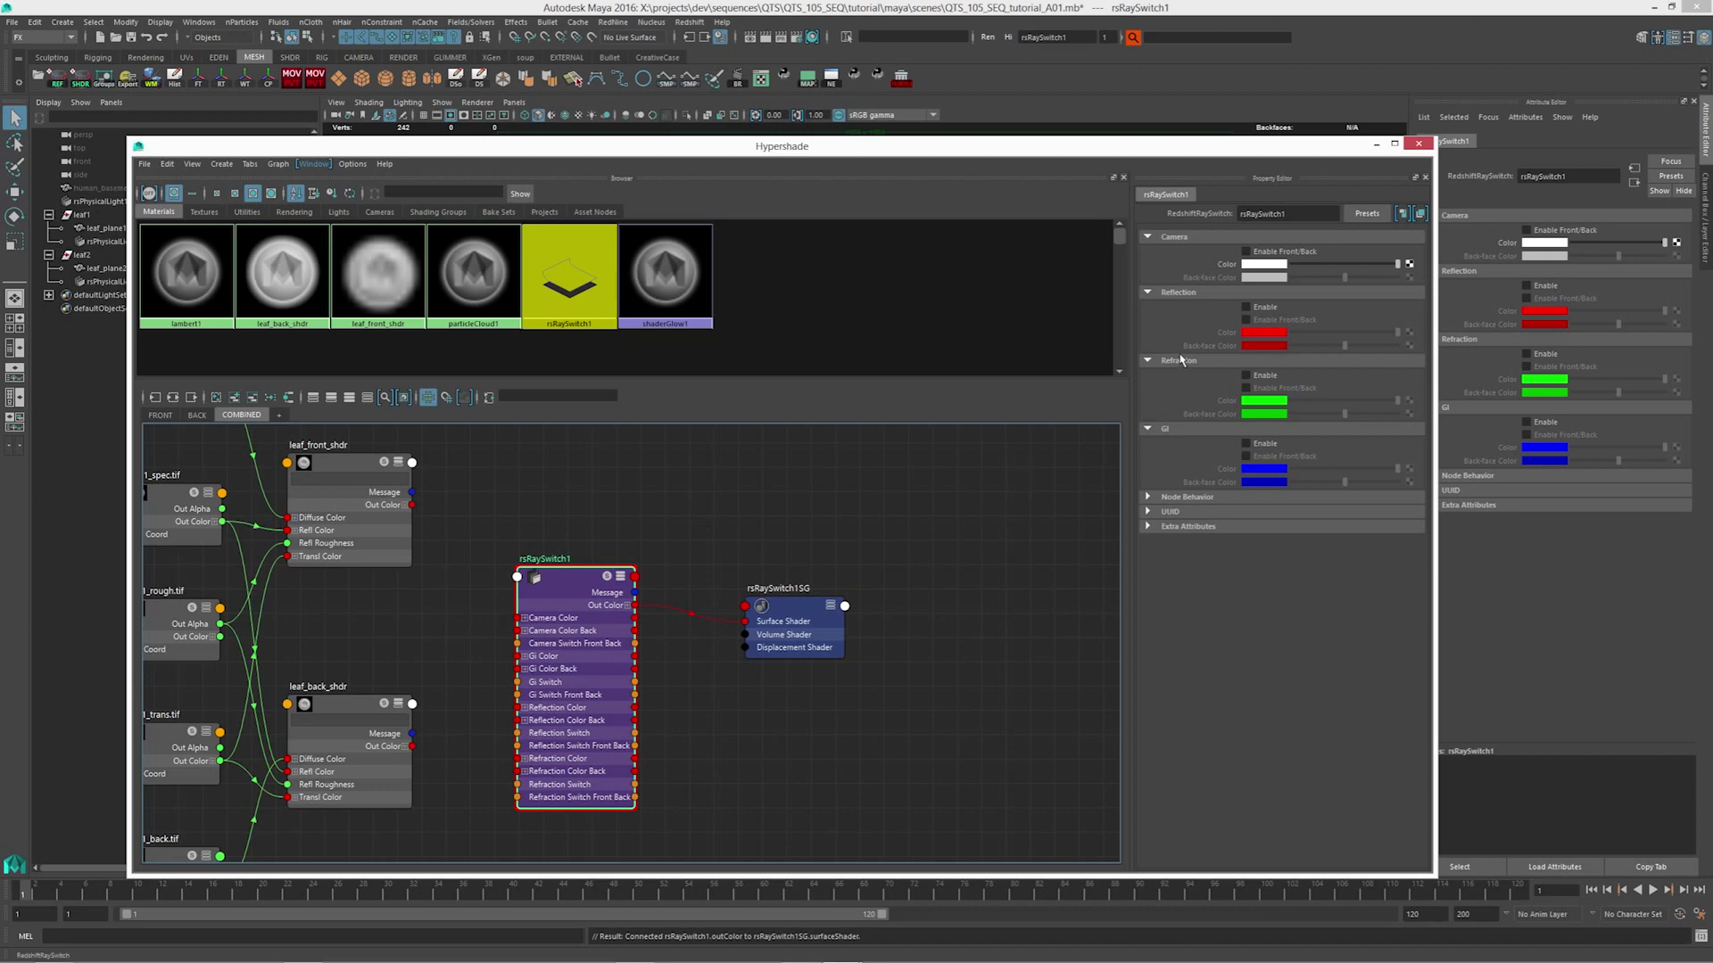
pyautogui.keyDown('alt'); pyautogui.moveTo(490, 550); pyautogui.dragTo(589, 555, button='middle'); pyautogui.keyUp('alt')
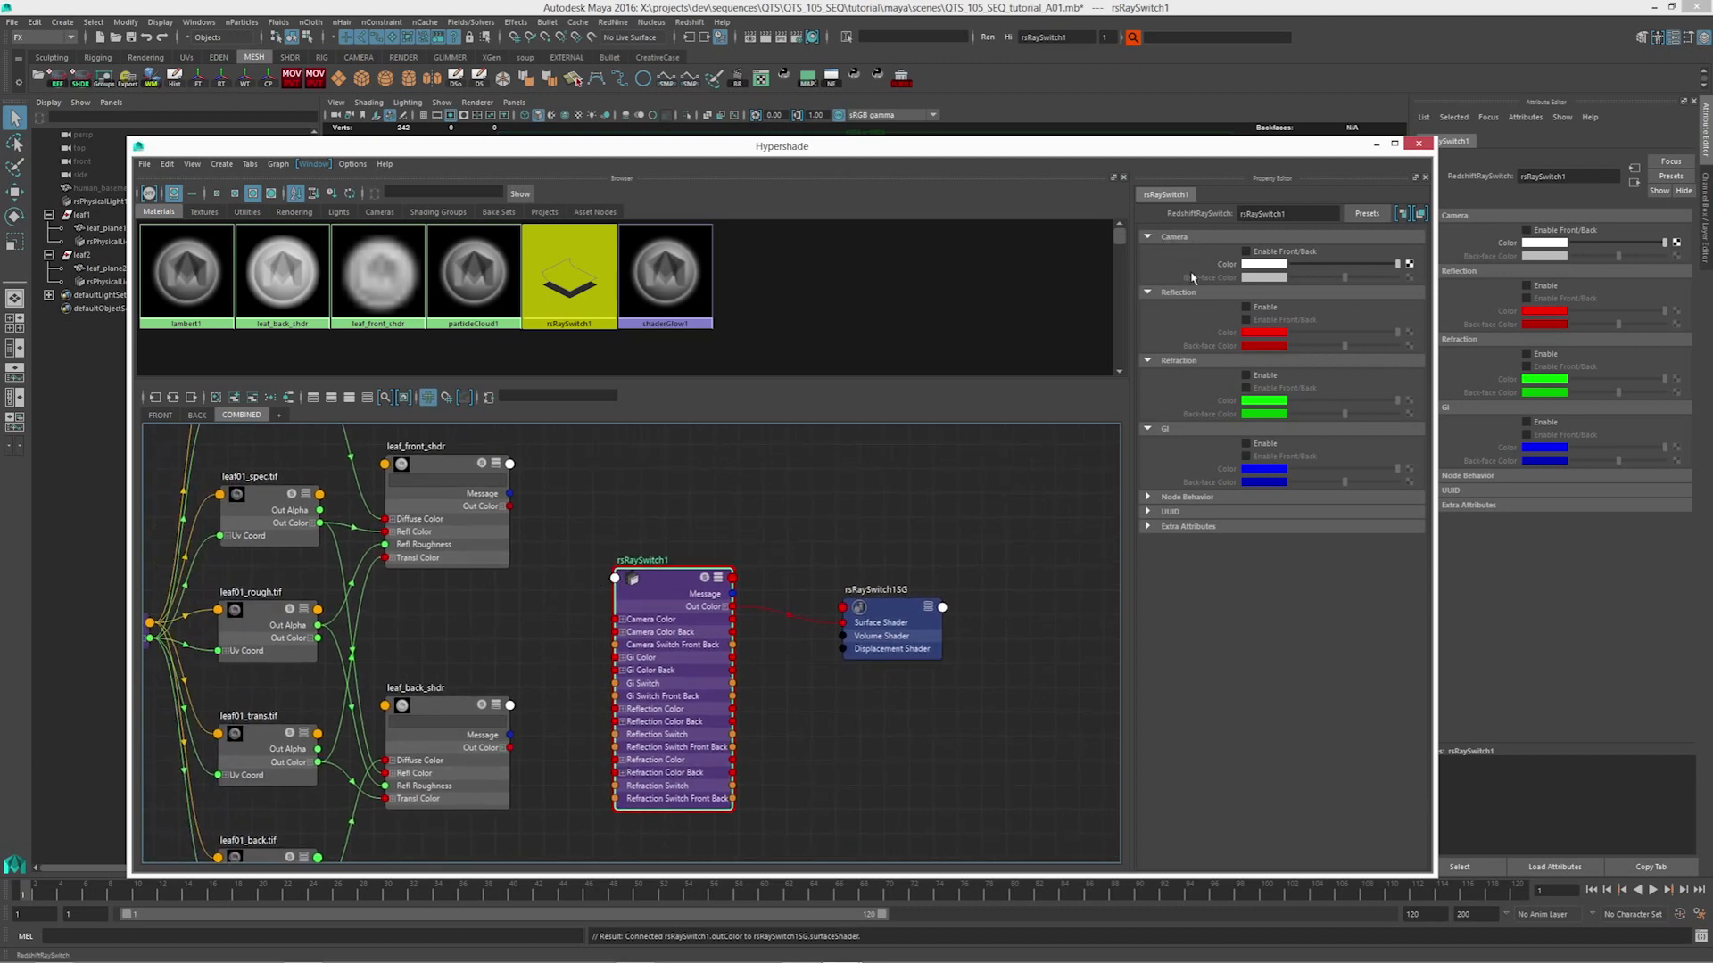
pyautogui.click(1268, 254)
pyautogui.keyDown('alt'); pyautogui.moveTo(562, 620); pyautogui.dragTo(556, 623, button='middle'); pyautogui.keyUp('alt')
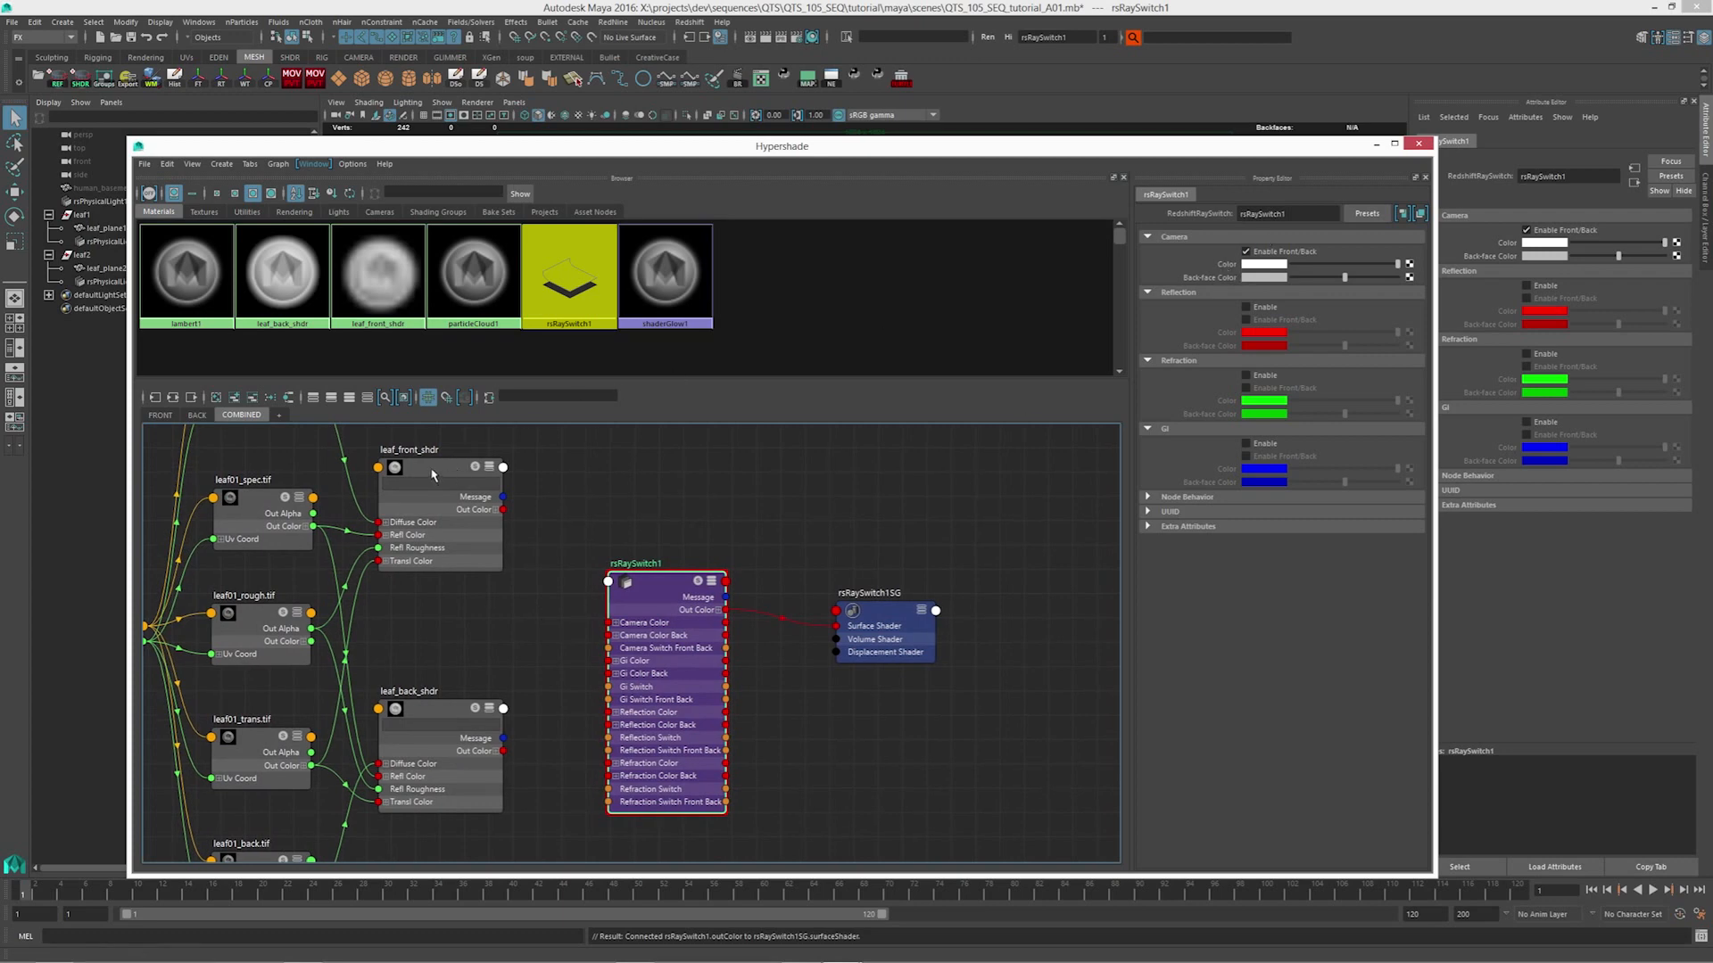
pyautogui.moveTo(434, 474); pyautogui.dragTo(1217, 266, button='middle')
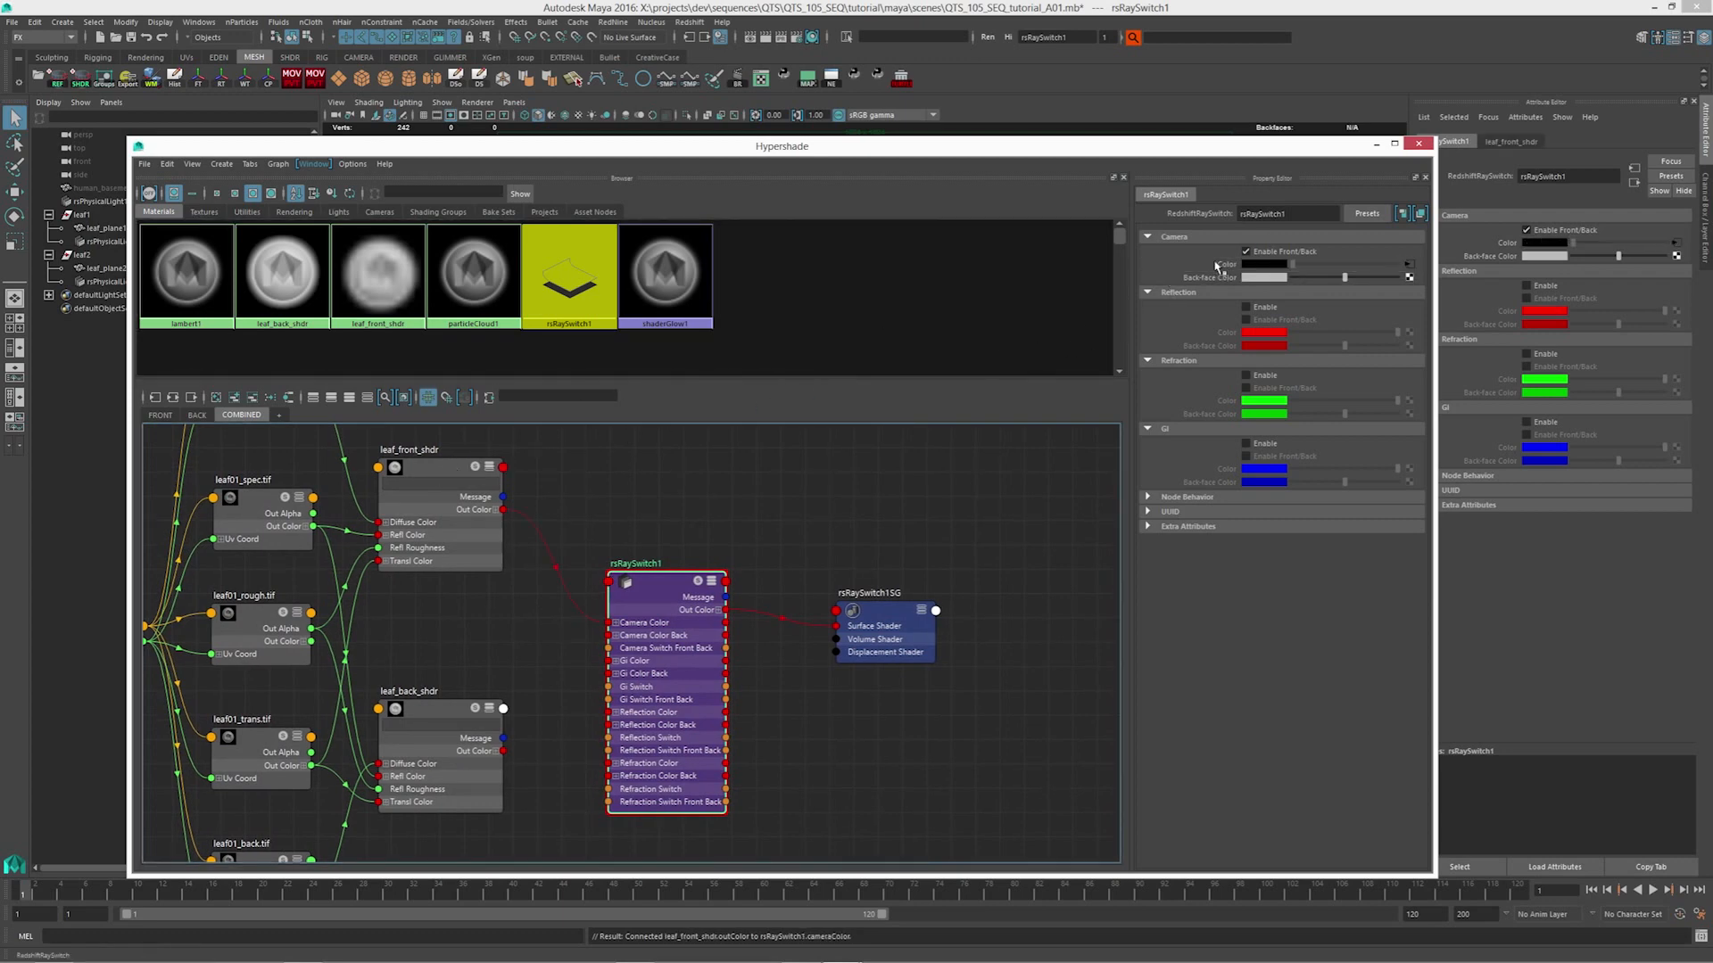
pyautogui.keyDown('alt'); pyautogui.moveTo(516, 723); pyautogui.dragTo(1204, 288, button='middle'); pyautogui.keyUp('alt')
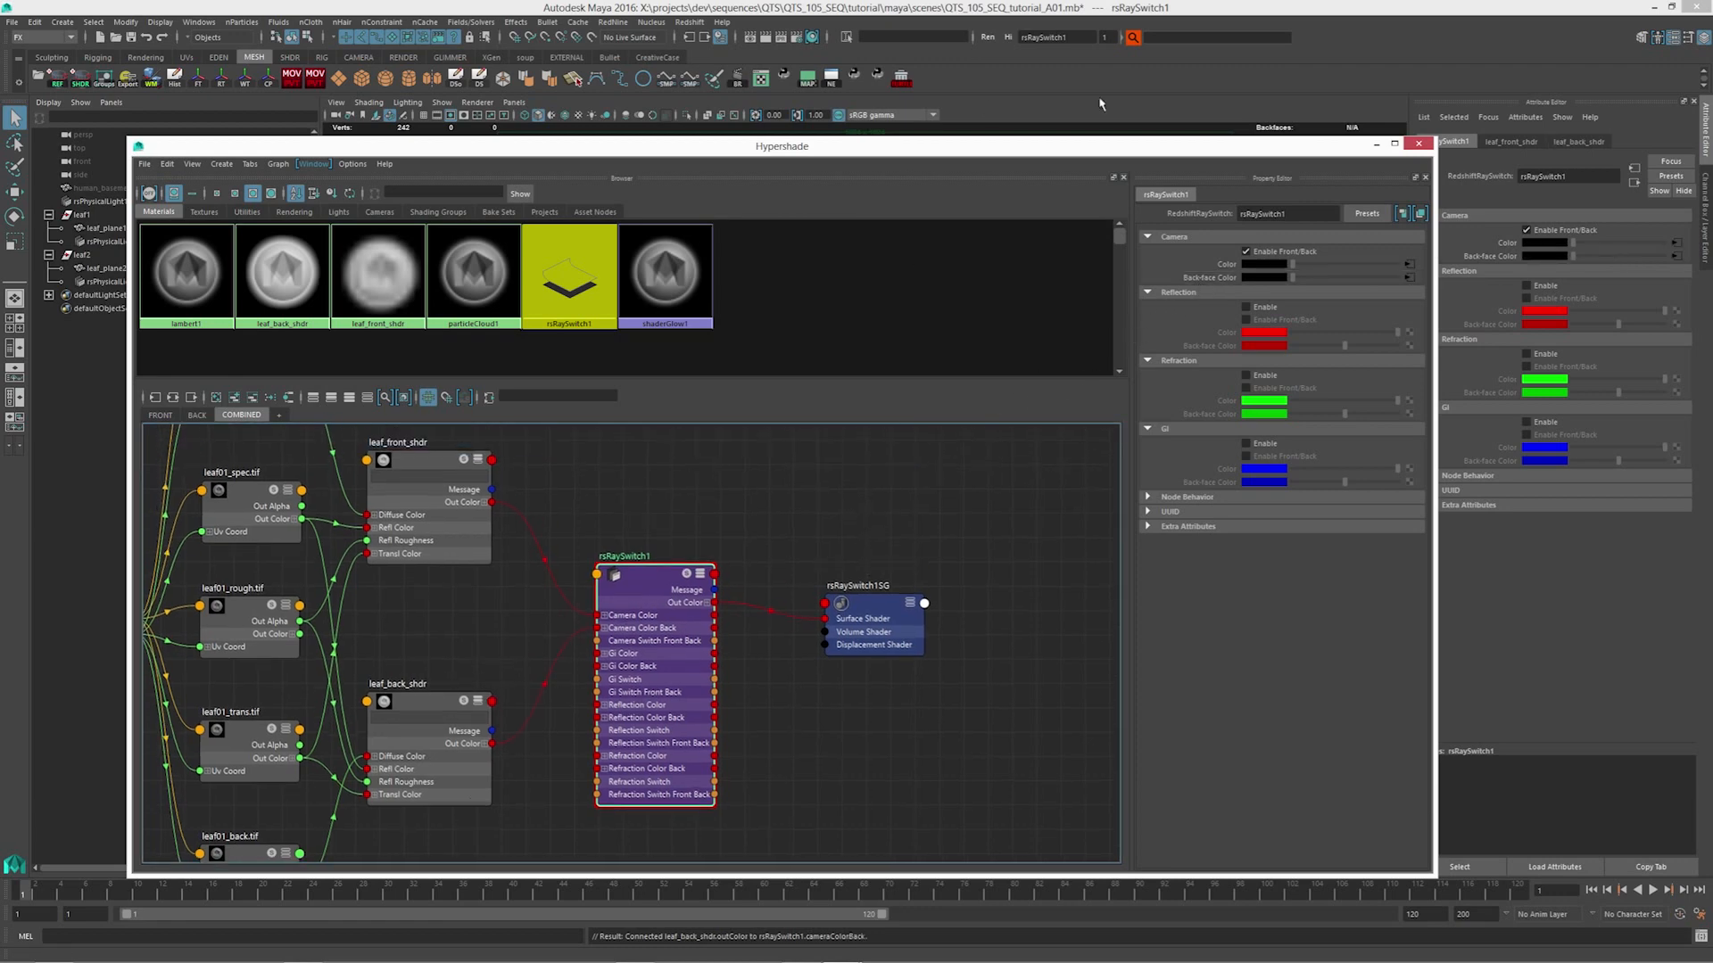
# Select both leaf planes, leaf_plane1 and leaf_plane2, and assign the rsRaySwitch1 material to them
pyautogui.moveTo(1309, 148); pyautogui.dragTo(1157, 817)
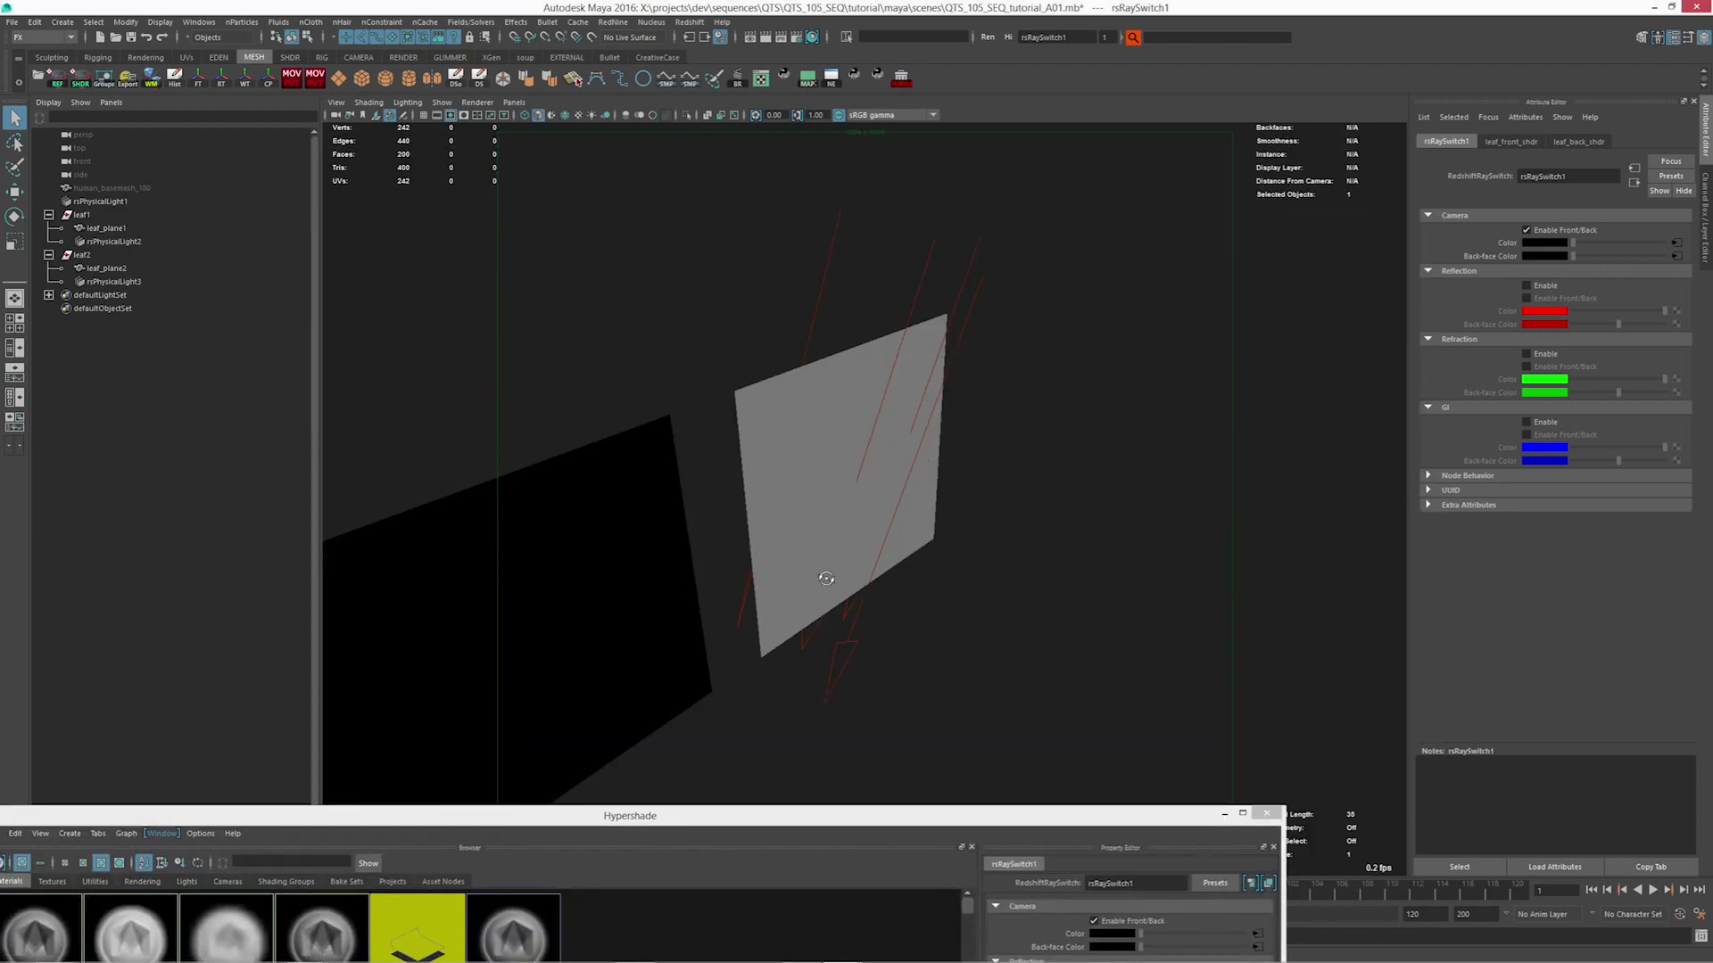
pyautogui.click(787, 465)
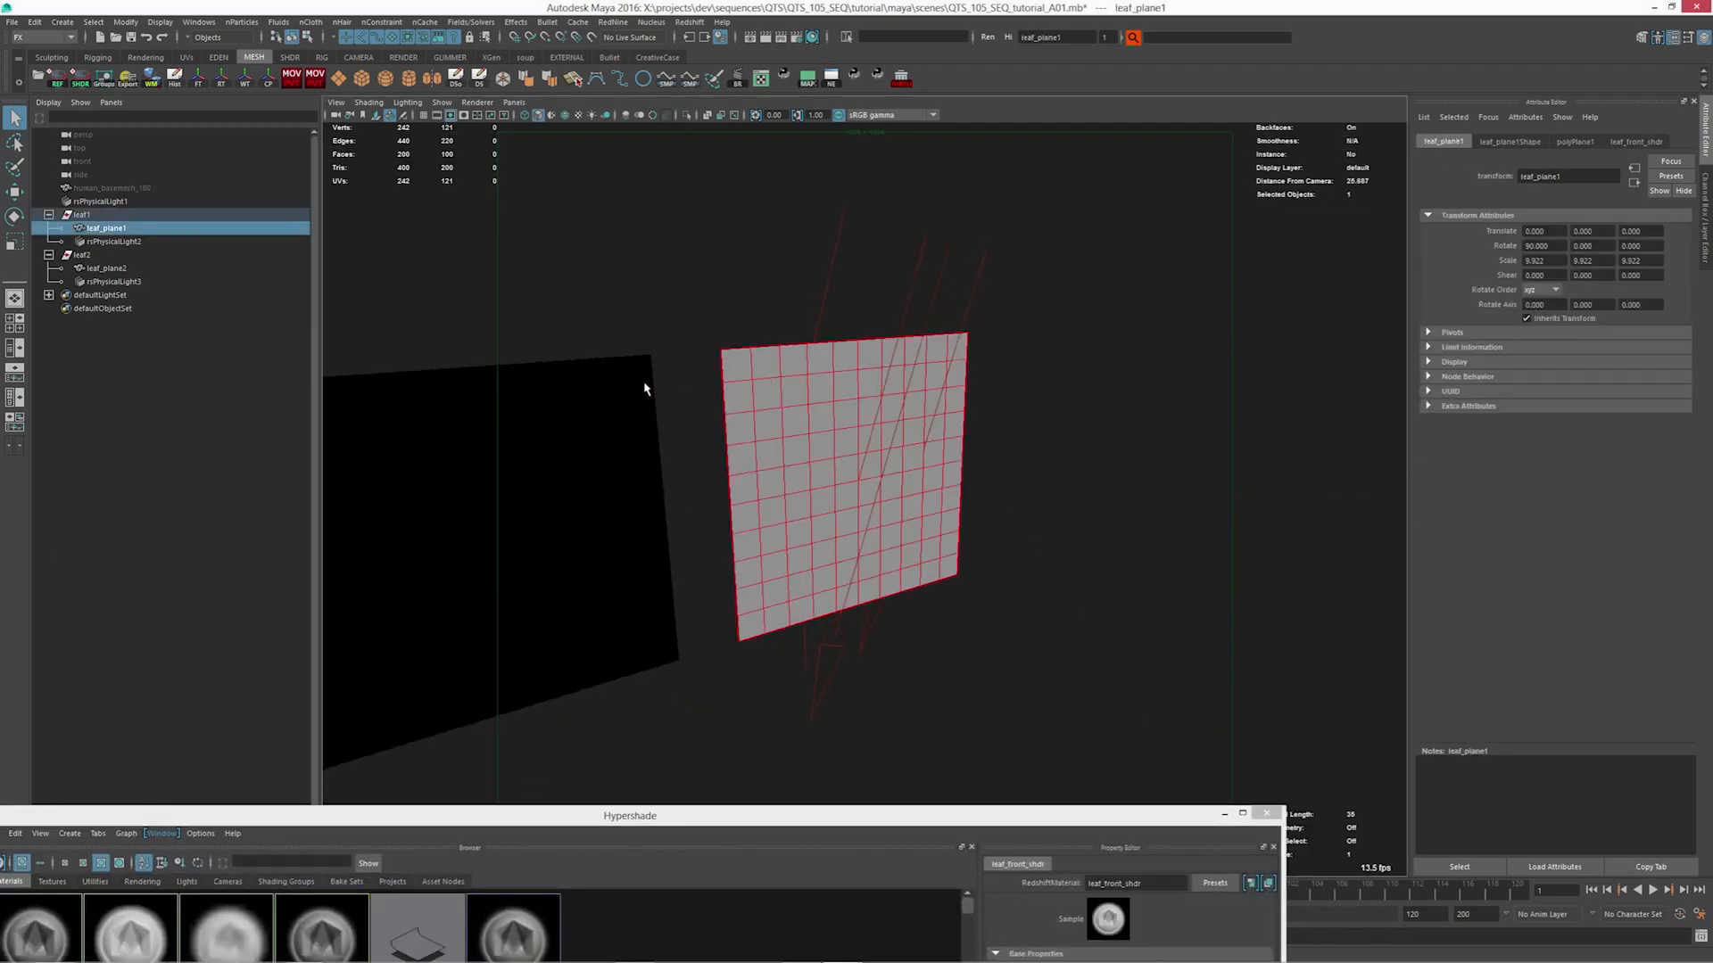
pyautogui.keyDown('alt'); pyautogui.moveTo(646, 386); pyautogui.dragTo(657, 413); pyautogui.keyUp('alt')
pyautogui.keyDown('shift'); pyautogui.click(618, 404); pyautogui.keyUp('shift')
pyautogui.moveTo(776, 398); pyautogui.dragTo(883, 764, button='right')
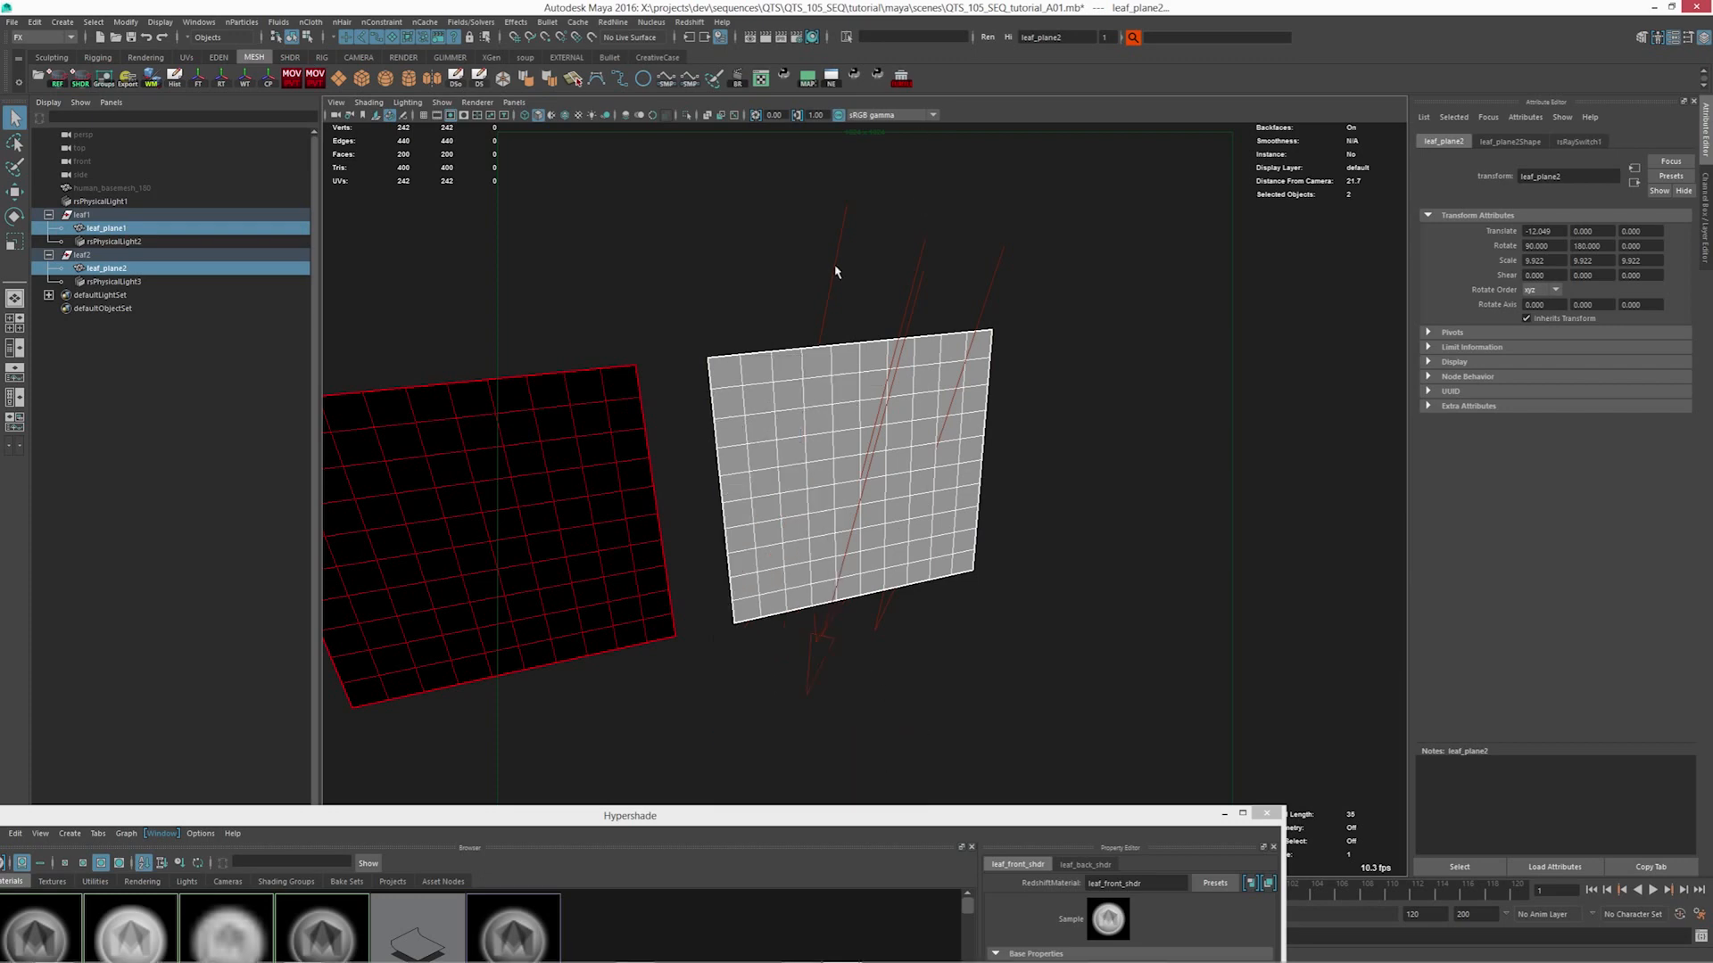
# Frame both leaf planes side by side, render them with Redshift to check the ray switch material, and close the render
pyautogui.keyDown('alt'); pyautogui.moveTo(714, 446); pyautogui.dragTo(933, 423, button='middle'); pyautogui.keyUp('alt')
pyautogui.keyDown('alt'); pyautogui.moveTo(932, 437); pyautogui.dragTo(892, 413); pyautogui.keyUp('alt')
pyautogui.keyDown('alt'); pyautogui.moveTo(891, 413); pyautogui.dragTo(875, 421, button='middle'); pyautogui.keyUp('alt')
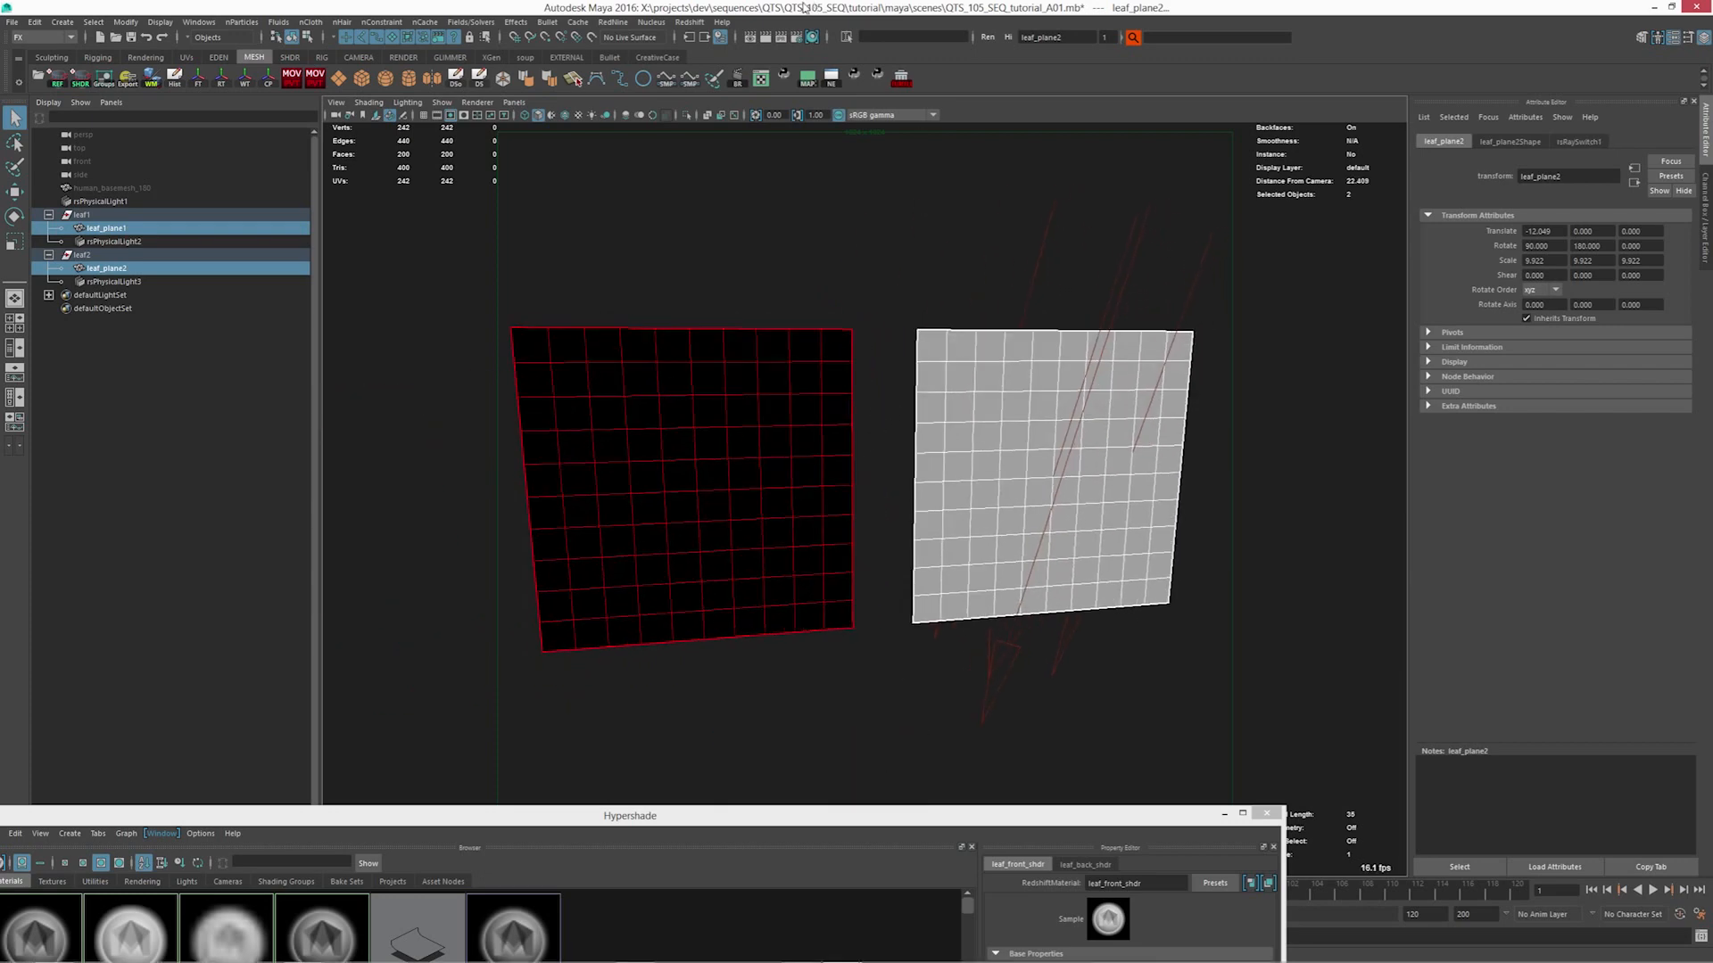
pyautogui.click(765, 38)
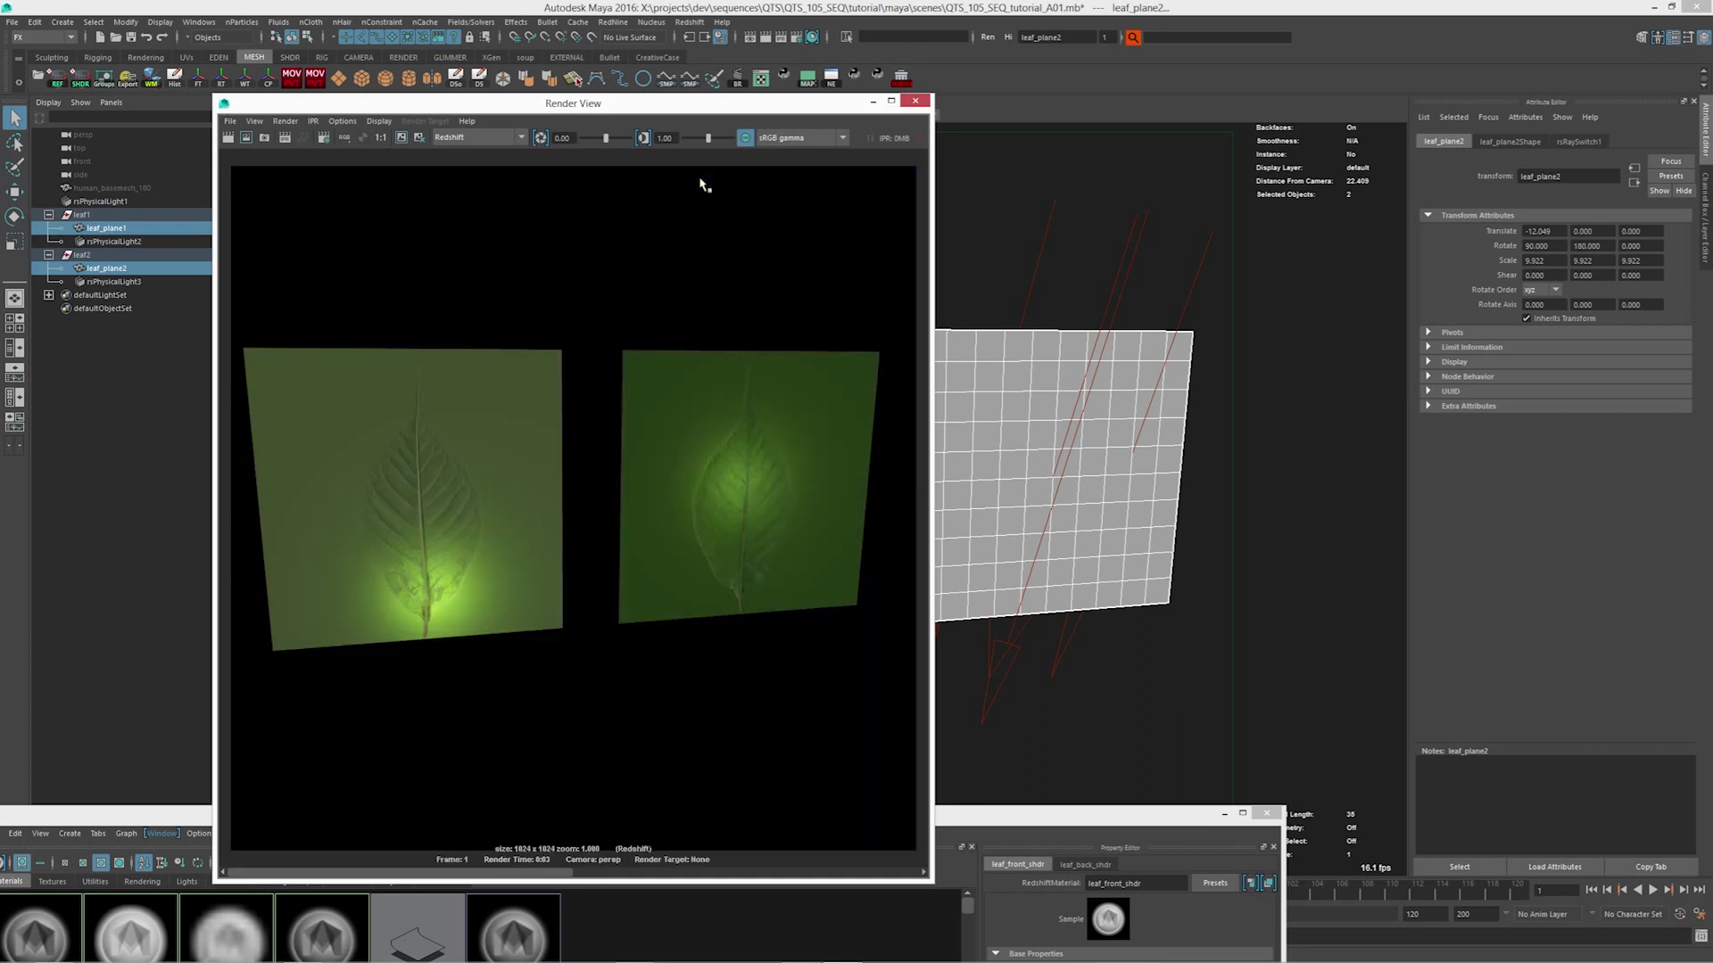
pyautogui.click(915, 100)
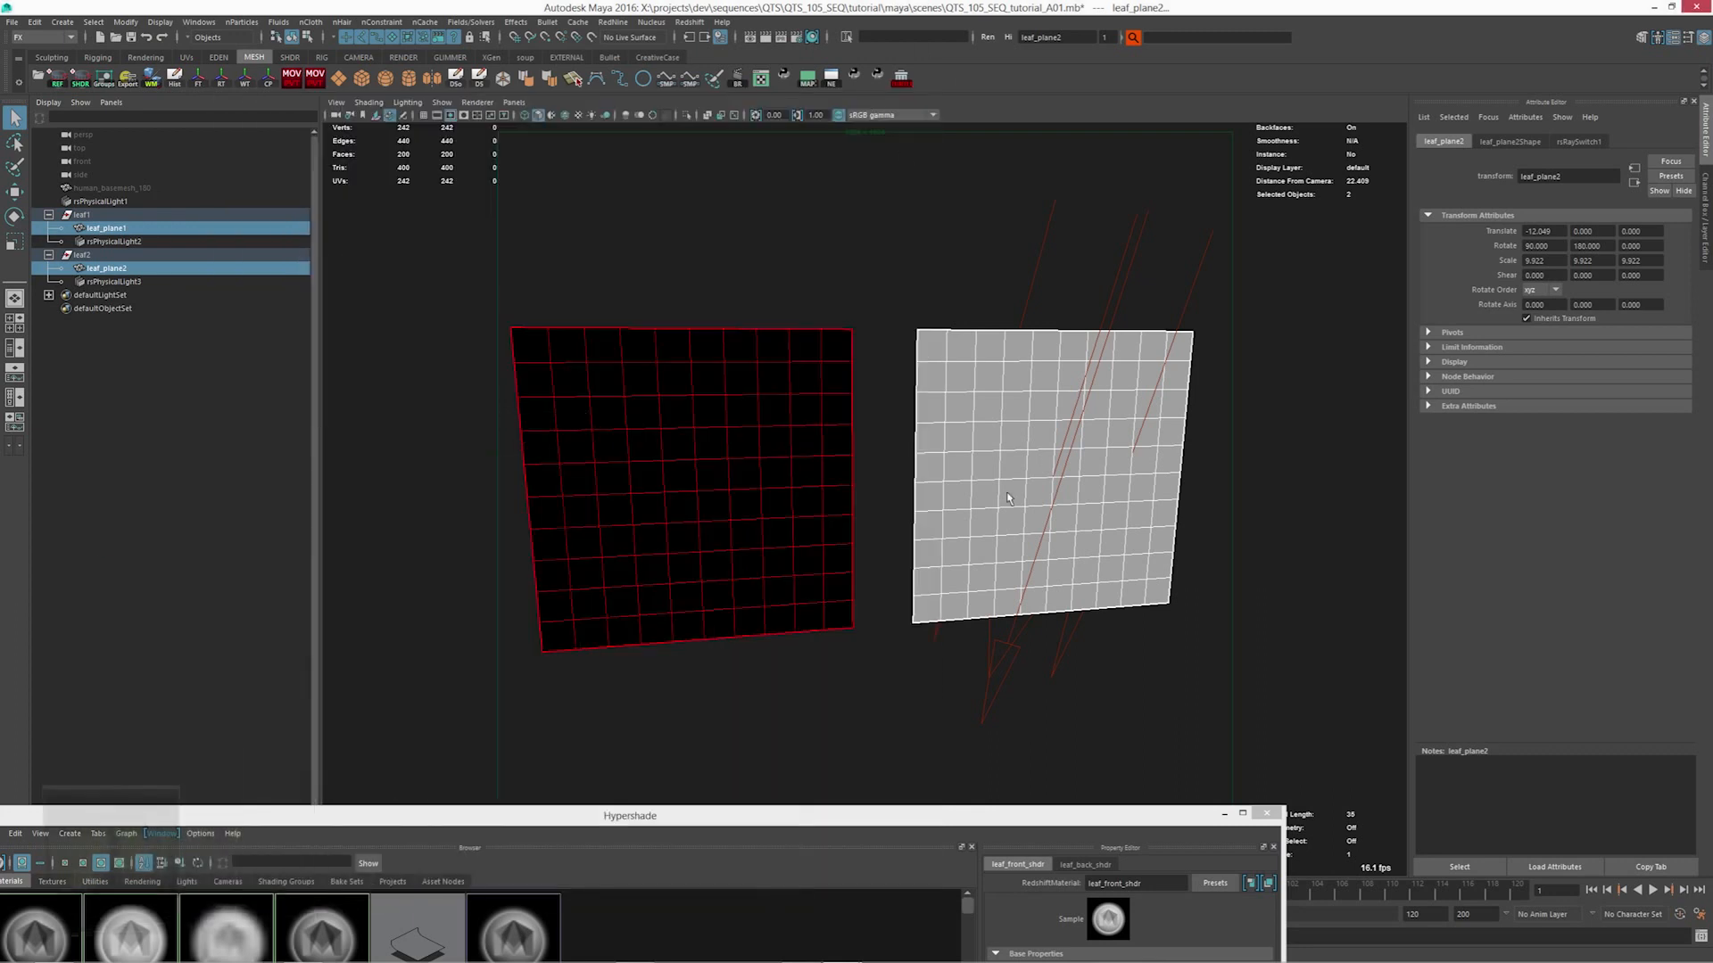
# Render the two leaf planes from their opposite side and close the render
pyautogui.keyDown('alt'); pyautogui.moveTo(803, 446); pyautogui.dragTo(1005, 402); pyautogui.keyUp('alt')
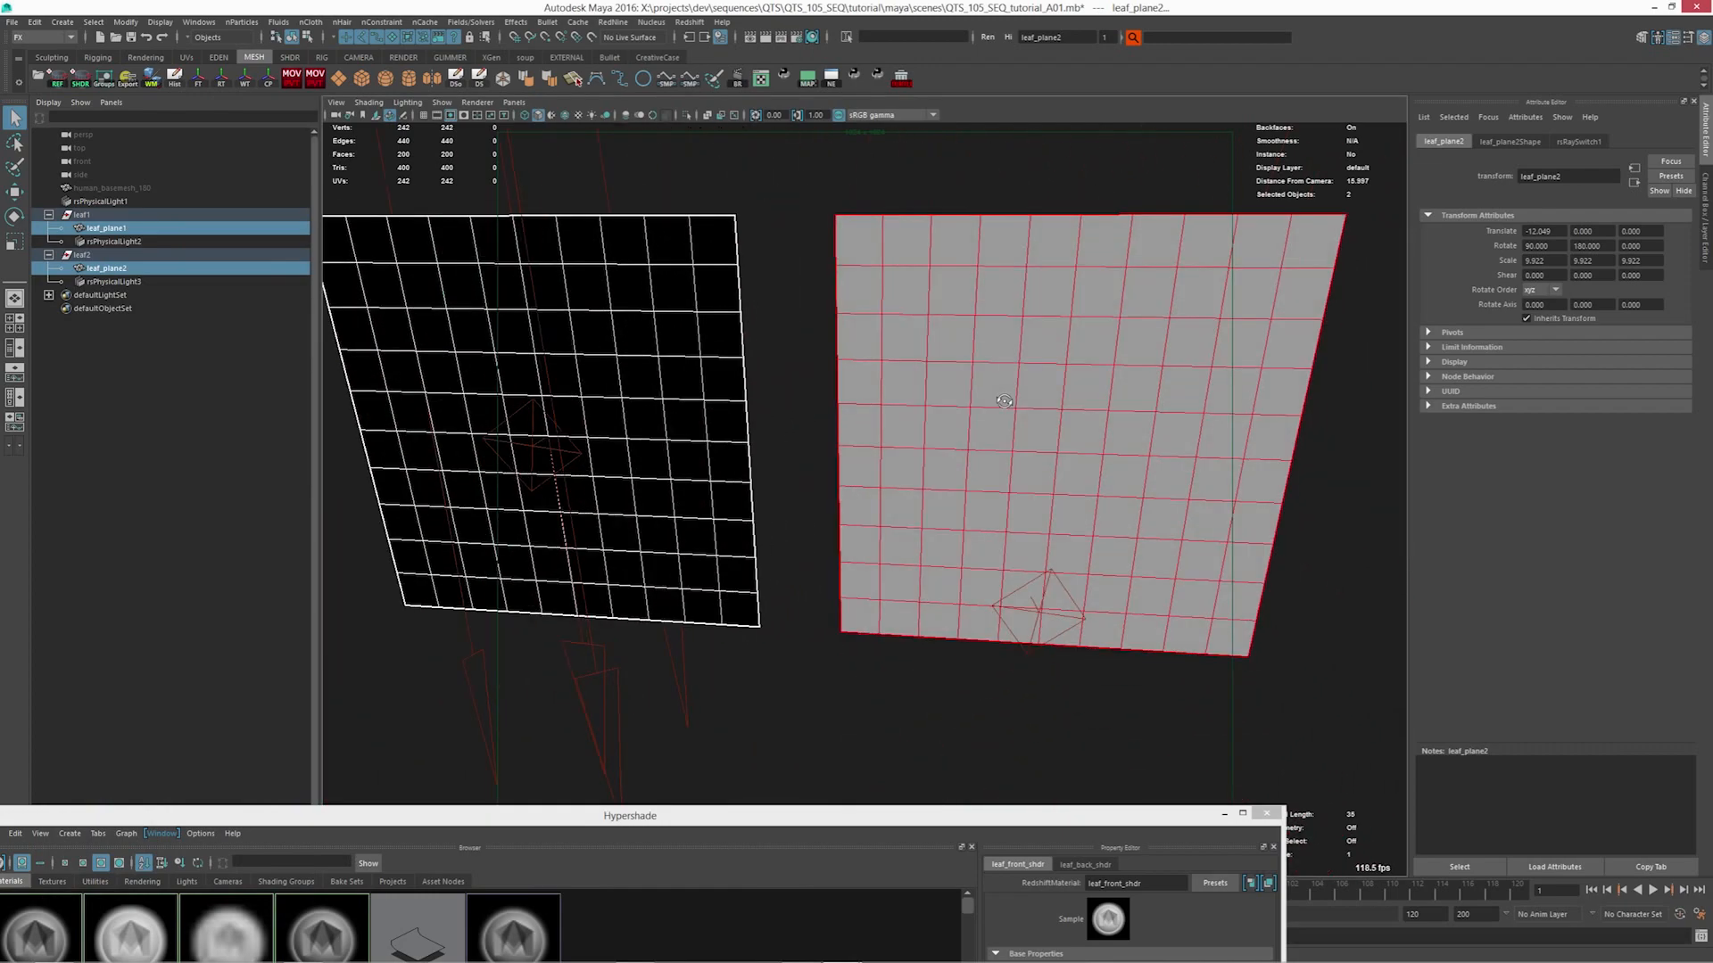
pyautogui.click(765, 37)
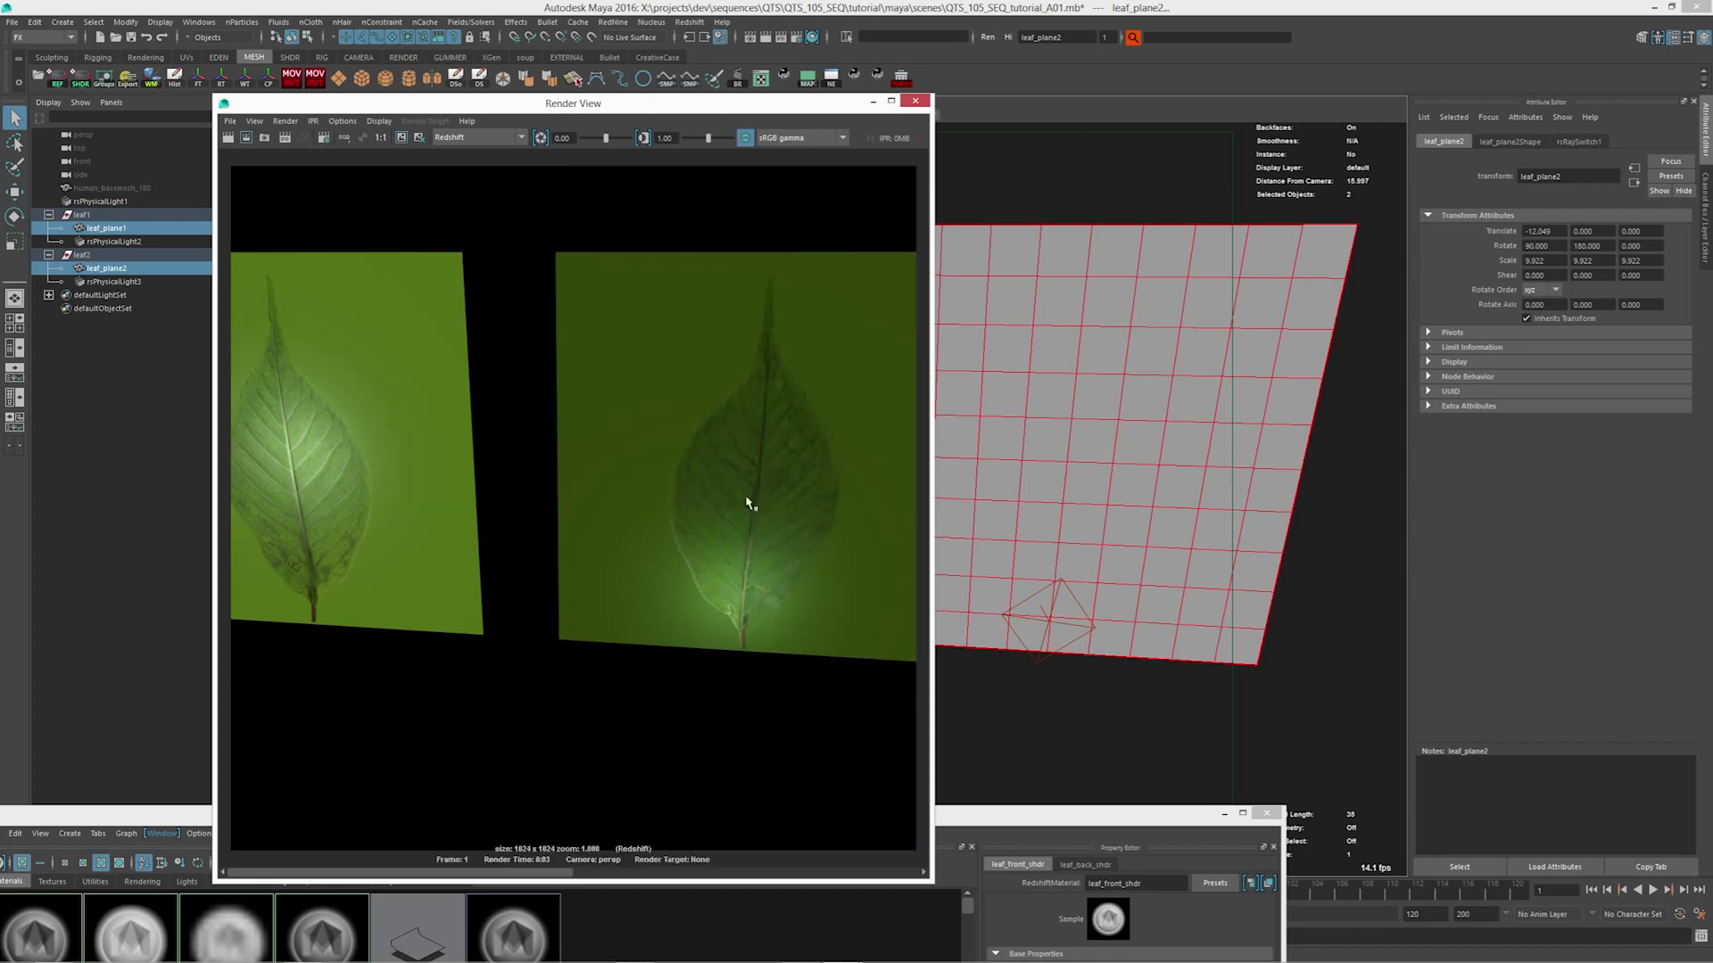
pyautogui.click(916, 100)
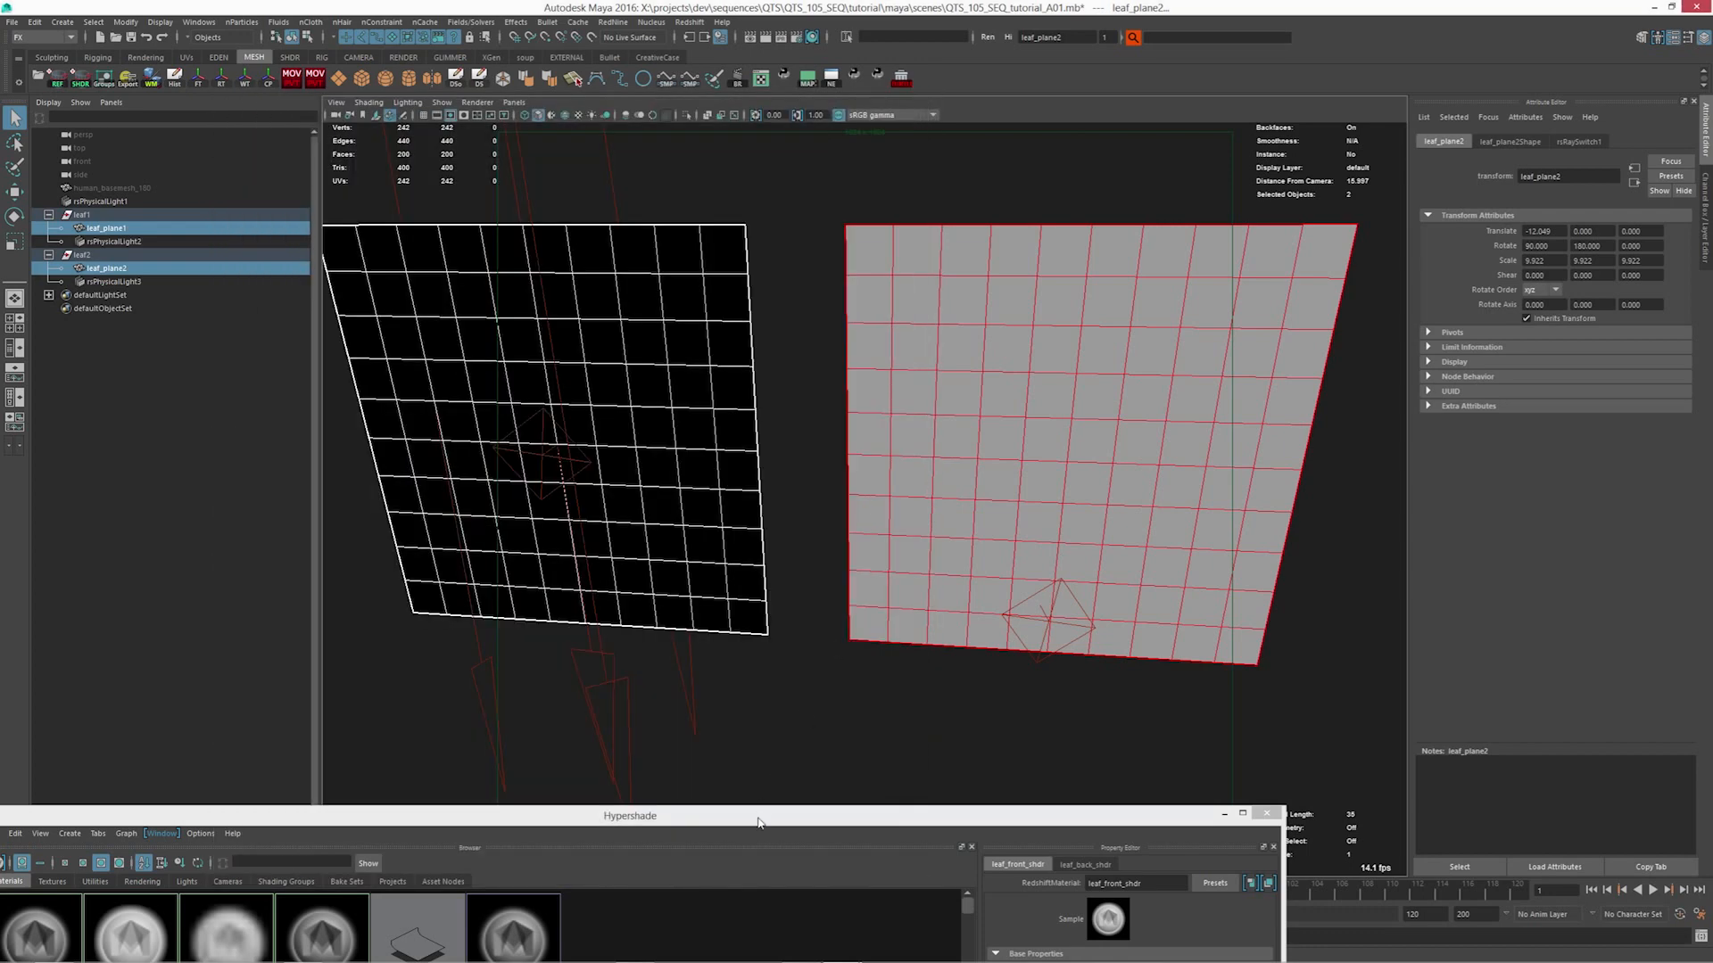
# Bring the Hypershade graph back into view and move the rsRaySwitch1SG node up, clear of the ray switch output
pyautogui.moveTo(759, 822); pyautogui.dragTo(948, 90)
pyautogui.scroll(-2, 950, 605)
pyautogui.keyDown('alt'); pyautogui.moveTo(950, 603); pyautogui.dragTo(650, 621, button='middle'); pyautogui.keyUp('alt')
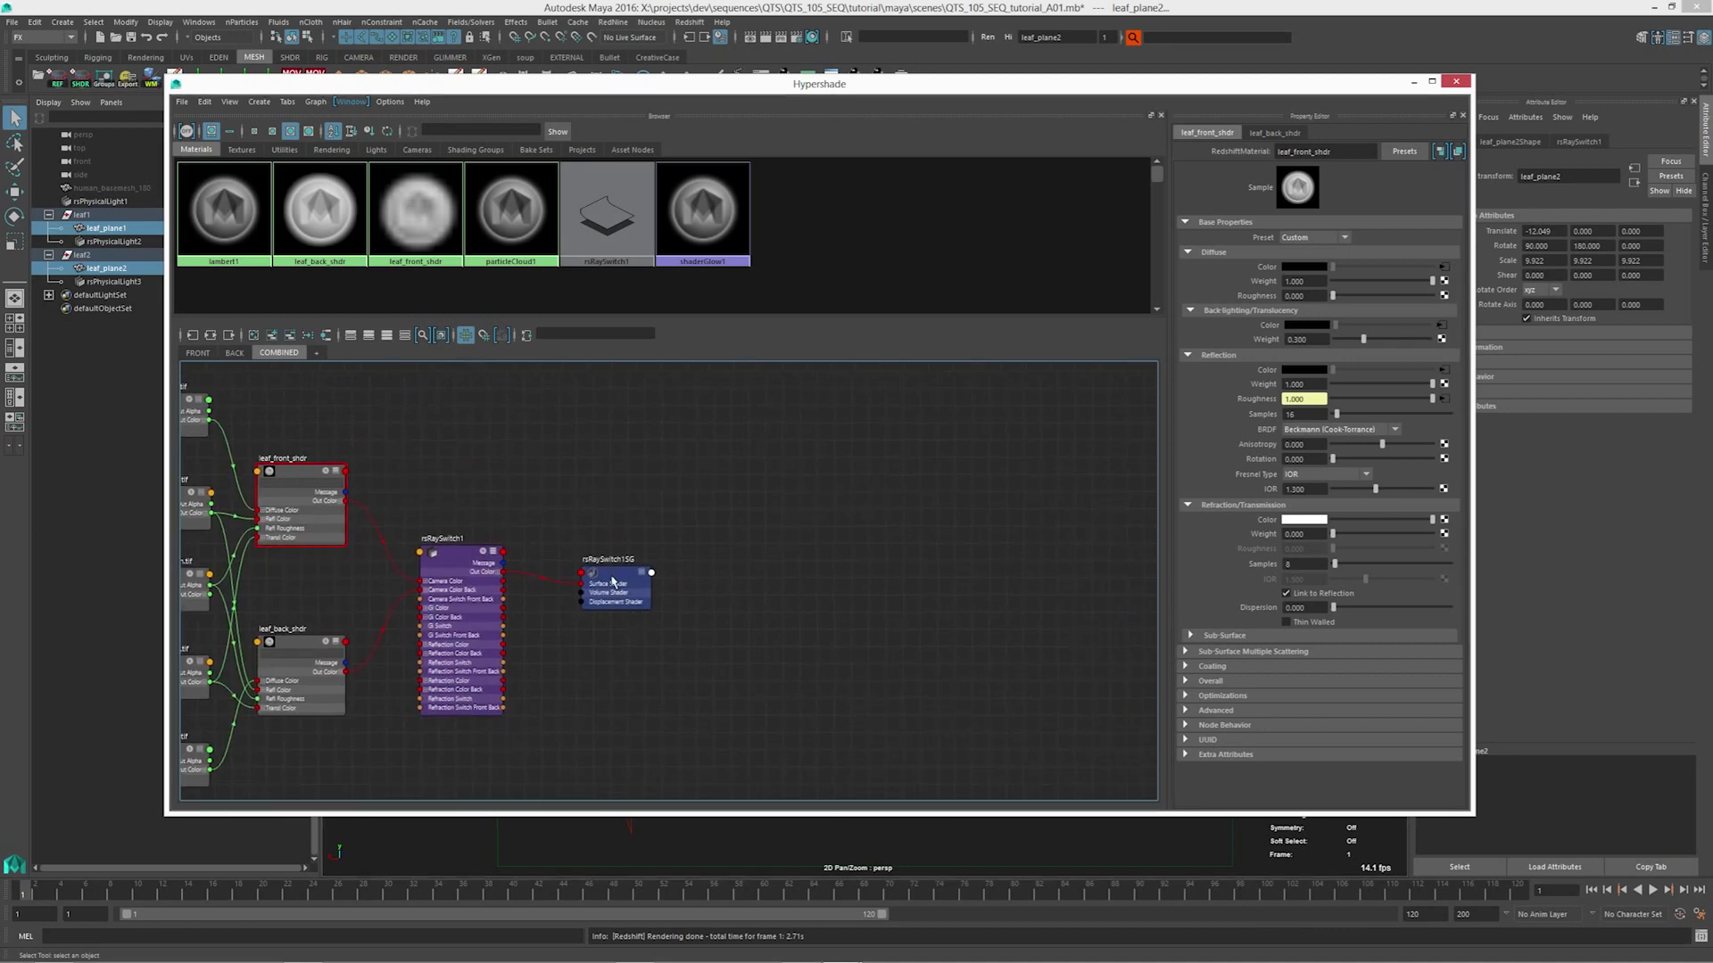
pyautogui.moveTo(612, 580); pyautogui.dragTo(622, 450)
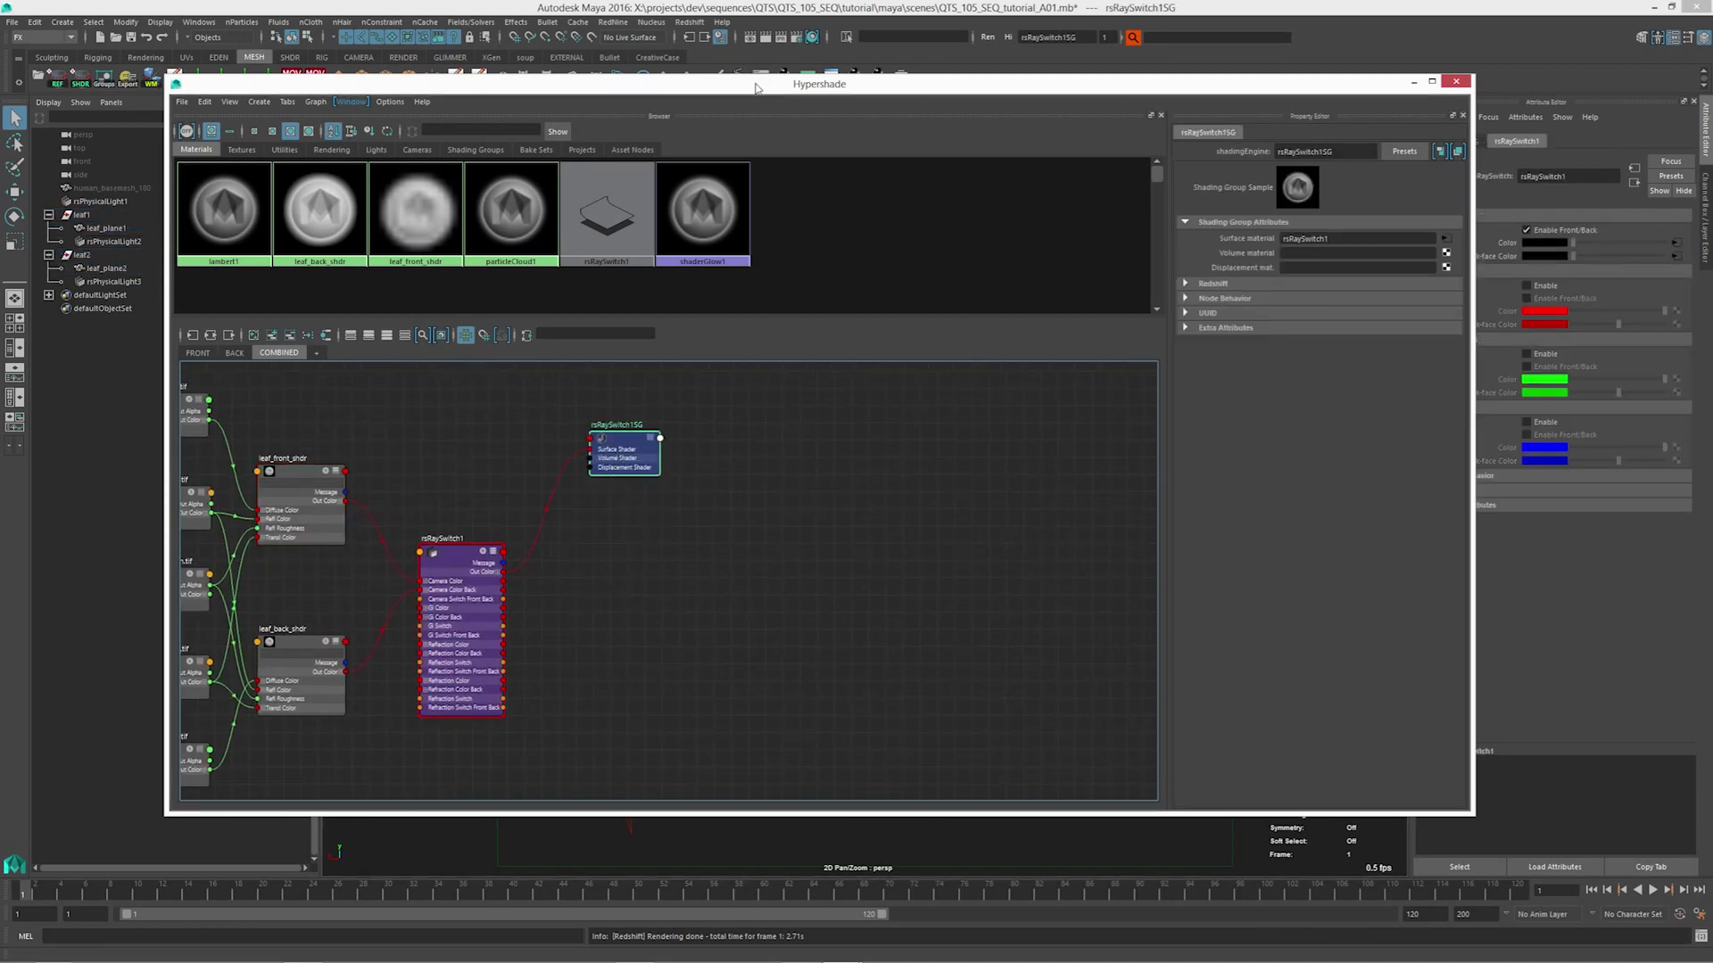
pyautogui.moveTo(759, 103); pyautogui.dragTo(727, 120)
# Add a RedshiftSprite node to the COMBINED graph and connect rsRaySwitch1 to its shader input
pyautogui.click(609, 560)
pyautogui.press('Tab')
pyautogui.write('spr')
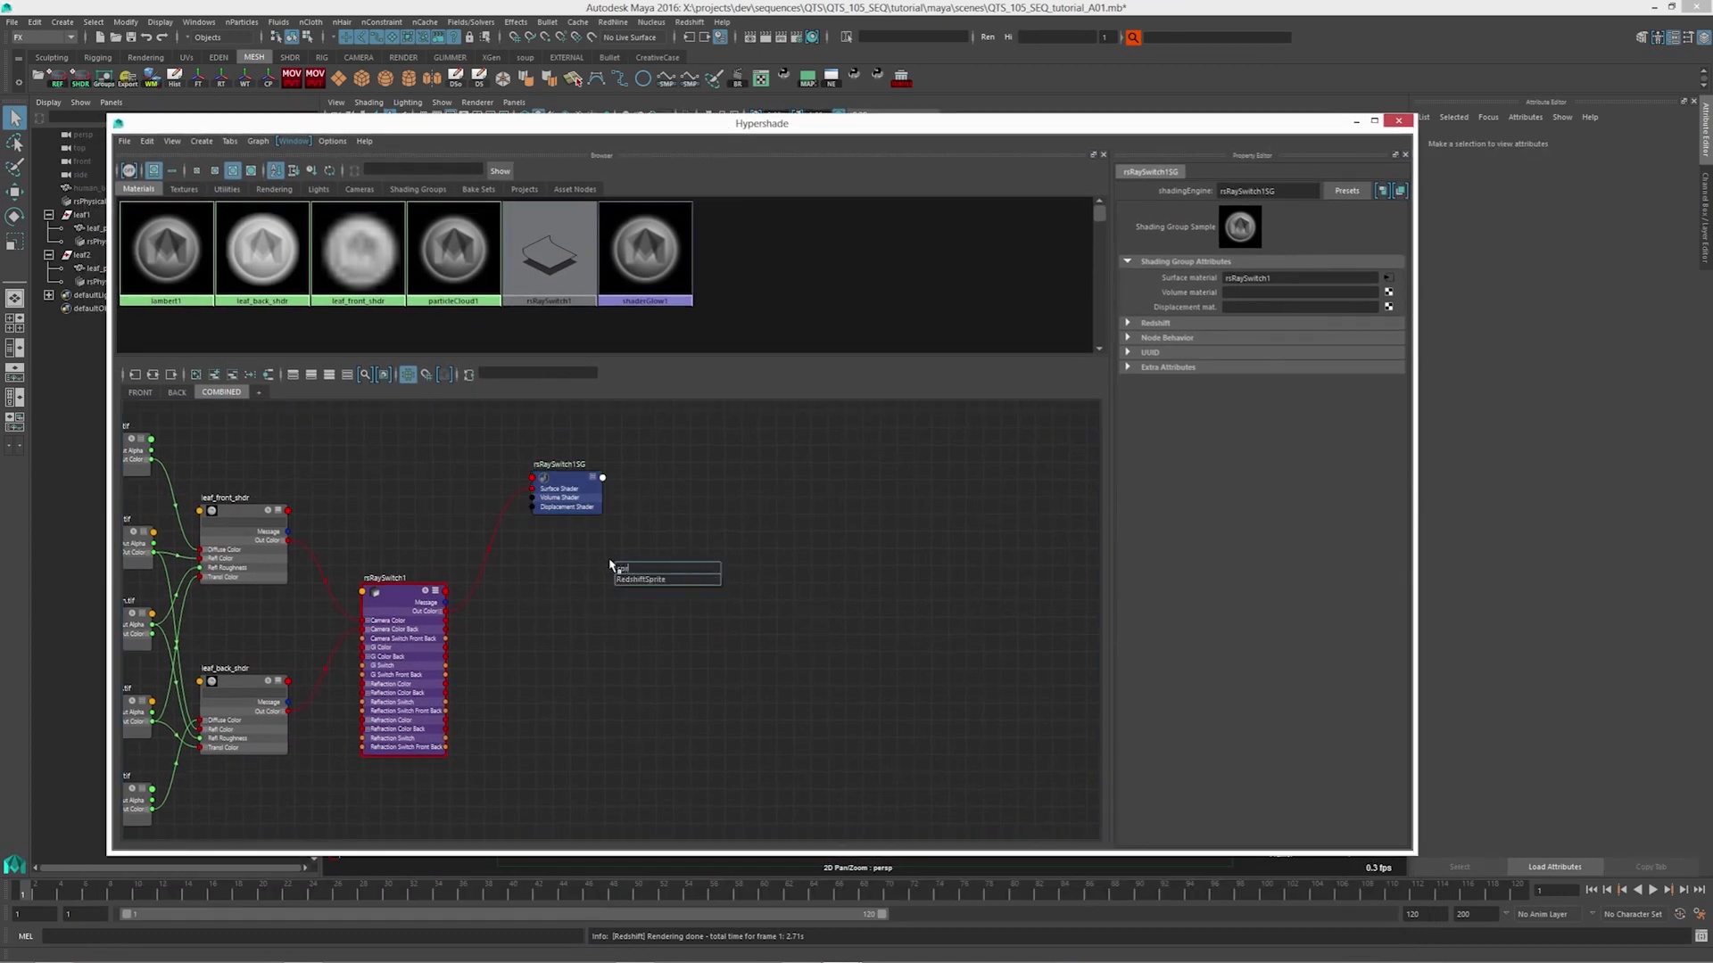
pyautogui.press('Return')
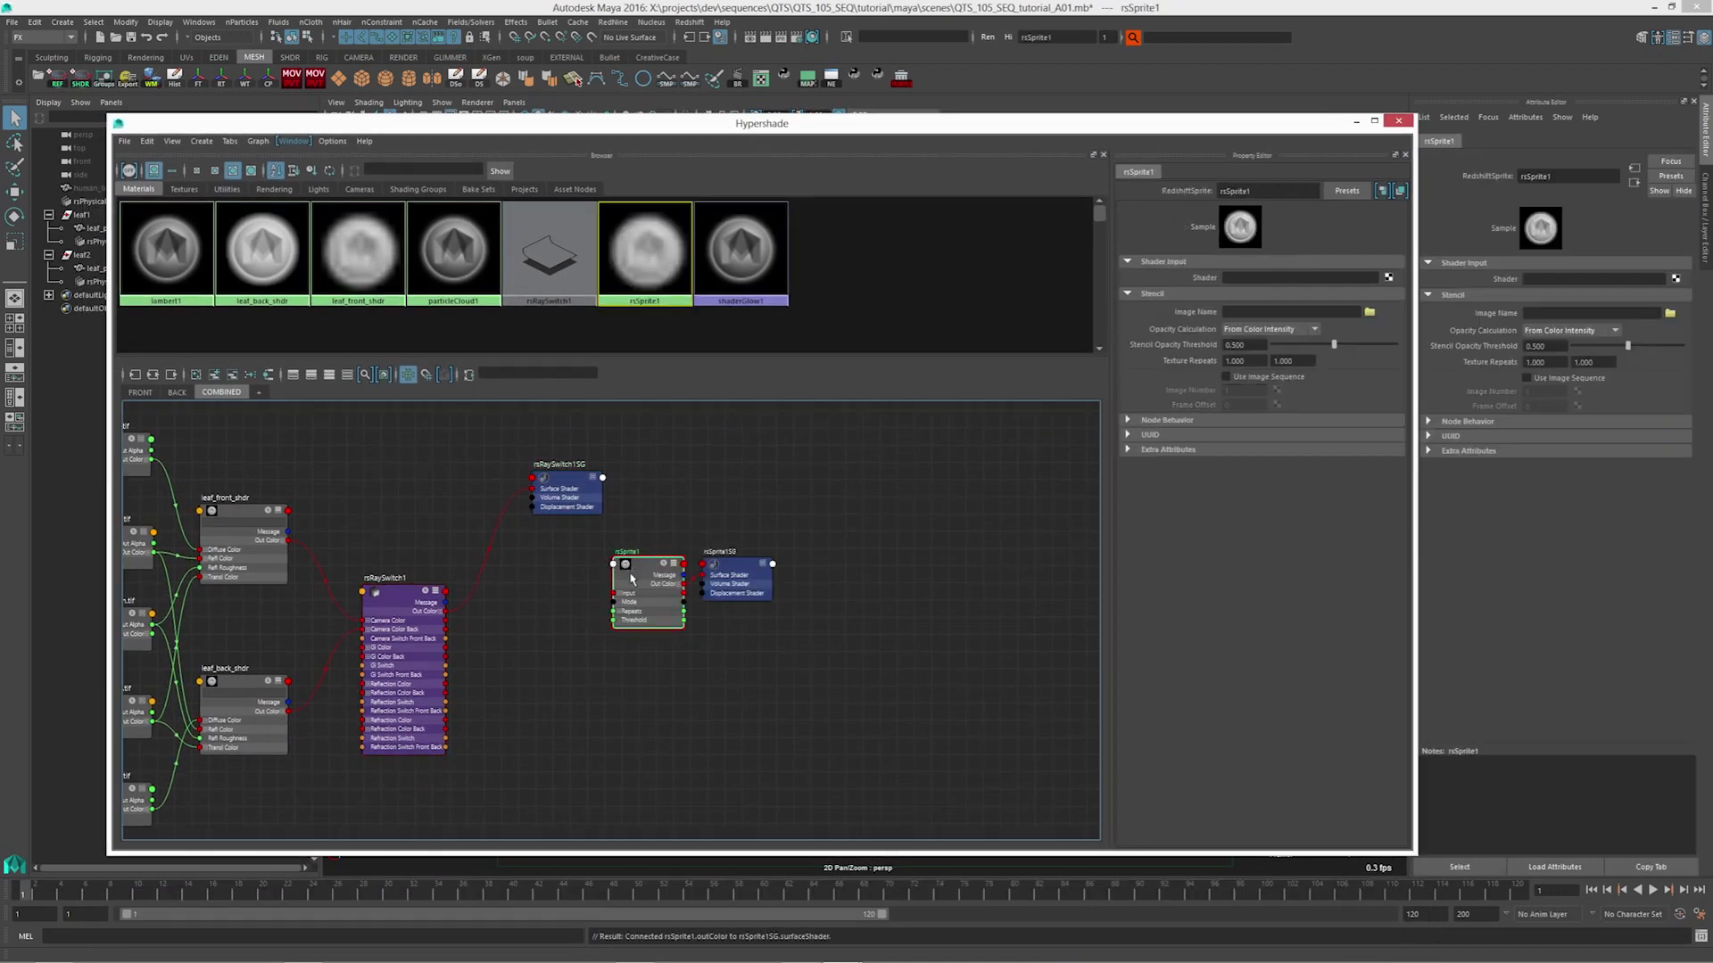
pyautogui.moveTo(631, 578); pyautogui.dragTo(591, 616)
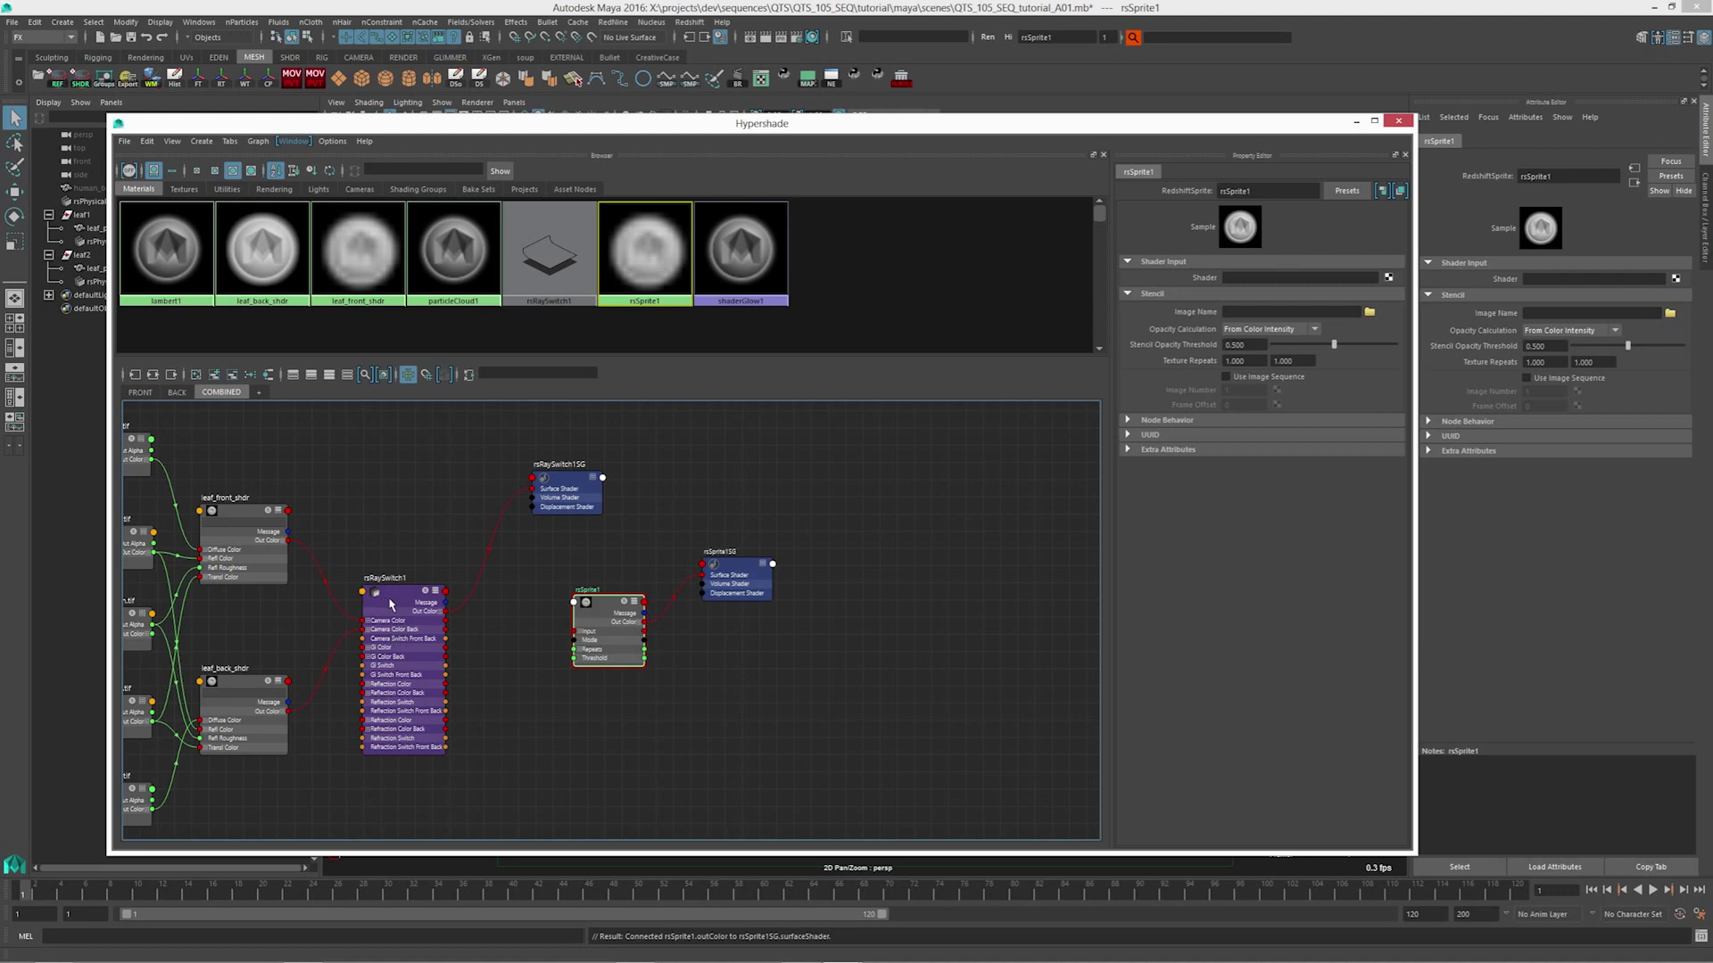
pyautogui.moveTo(397, 603); pyautogui.dragTo(1236, 282, button='middle')
pyautogui.keyDown('alt'); pyautogui.moveTo(380, 669); pyautogui.dragTo(544, 624, button='middle'); pyautogui.keyUp('alt')
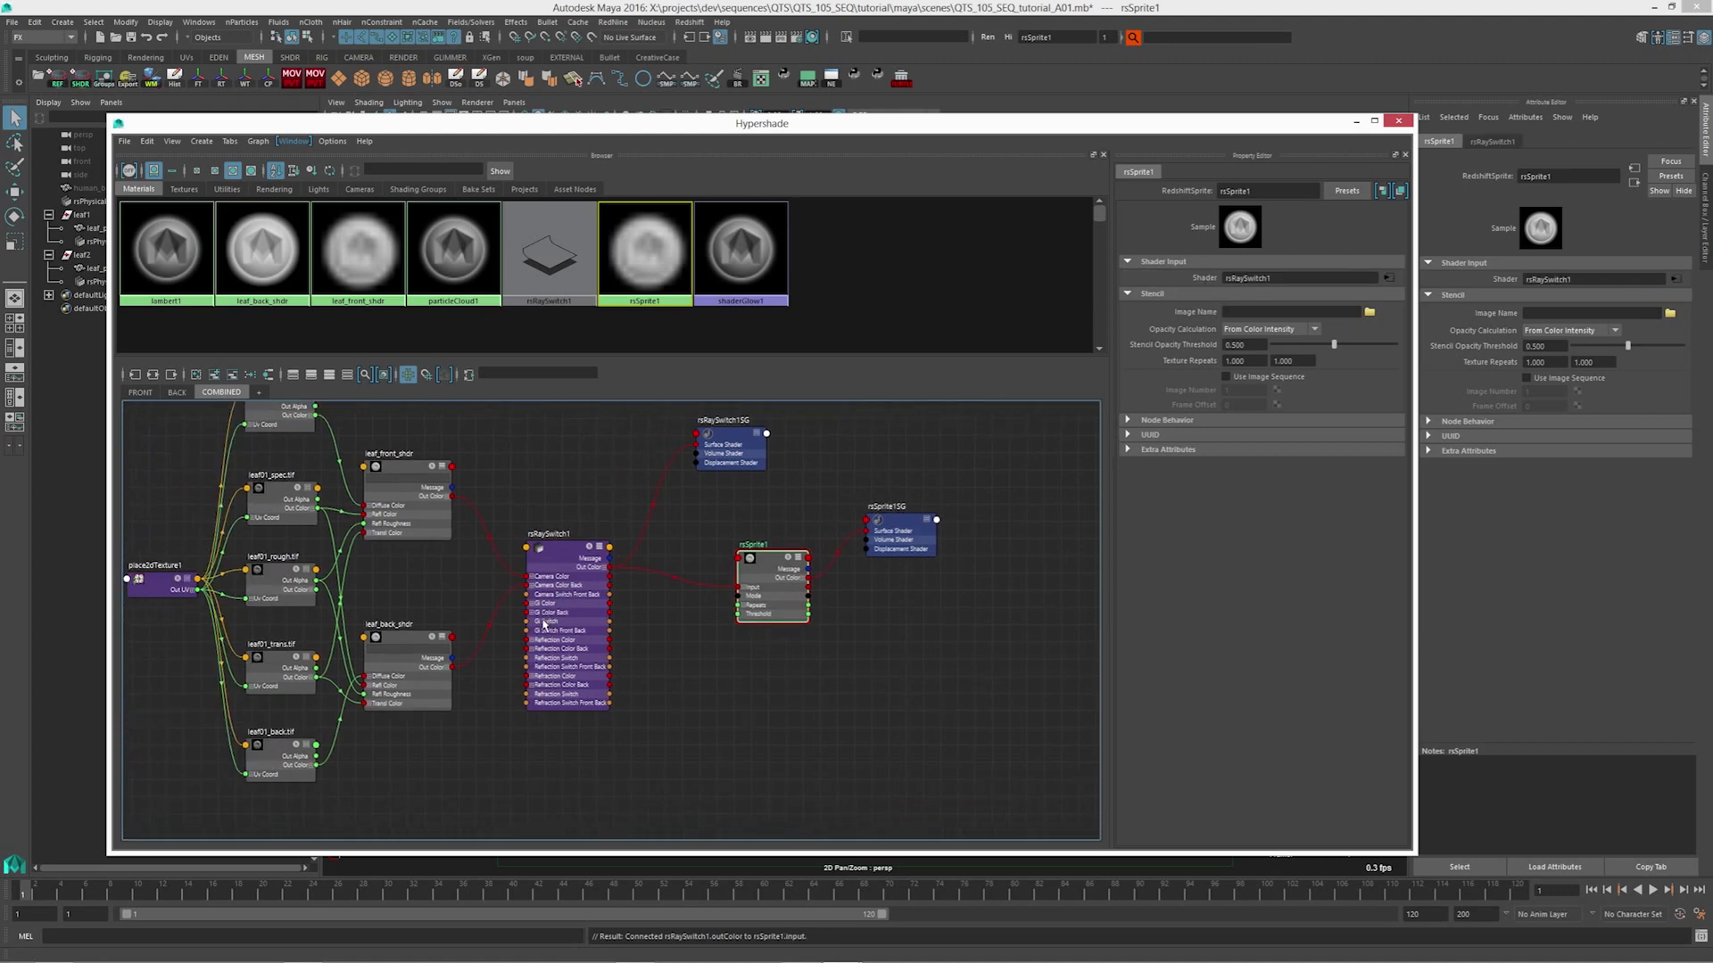
# Set rsSprite1's stencil image to leaf01_alpha.tif, reusing the folder path of the leaf01_rough.tif texture
pyautogui.click(266, 577)
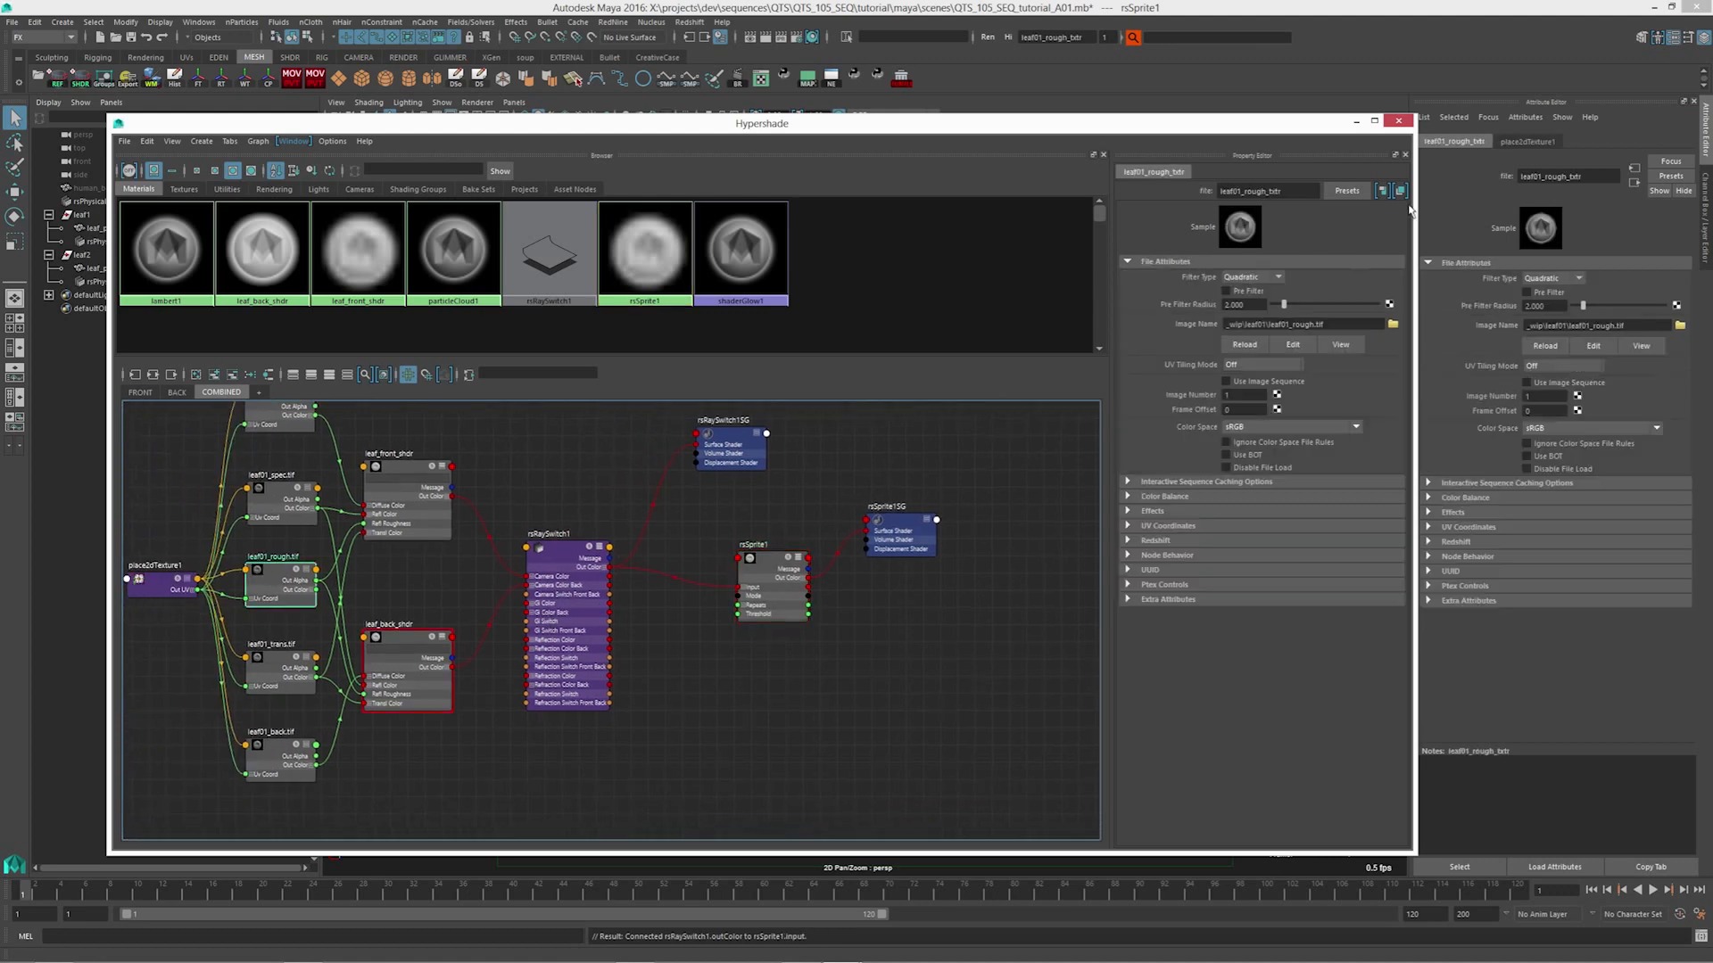
pyautogui.click(756, 560)
pyautogui.click(1276, 312)
pyautogui.write('_wip\\leaf01\\leaf01_rough.tif')
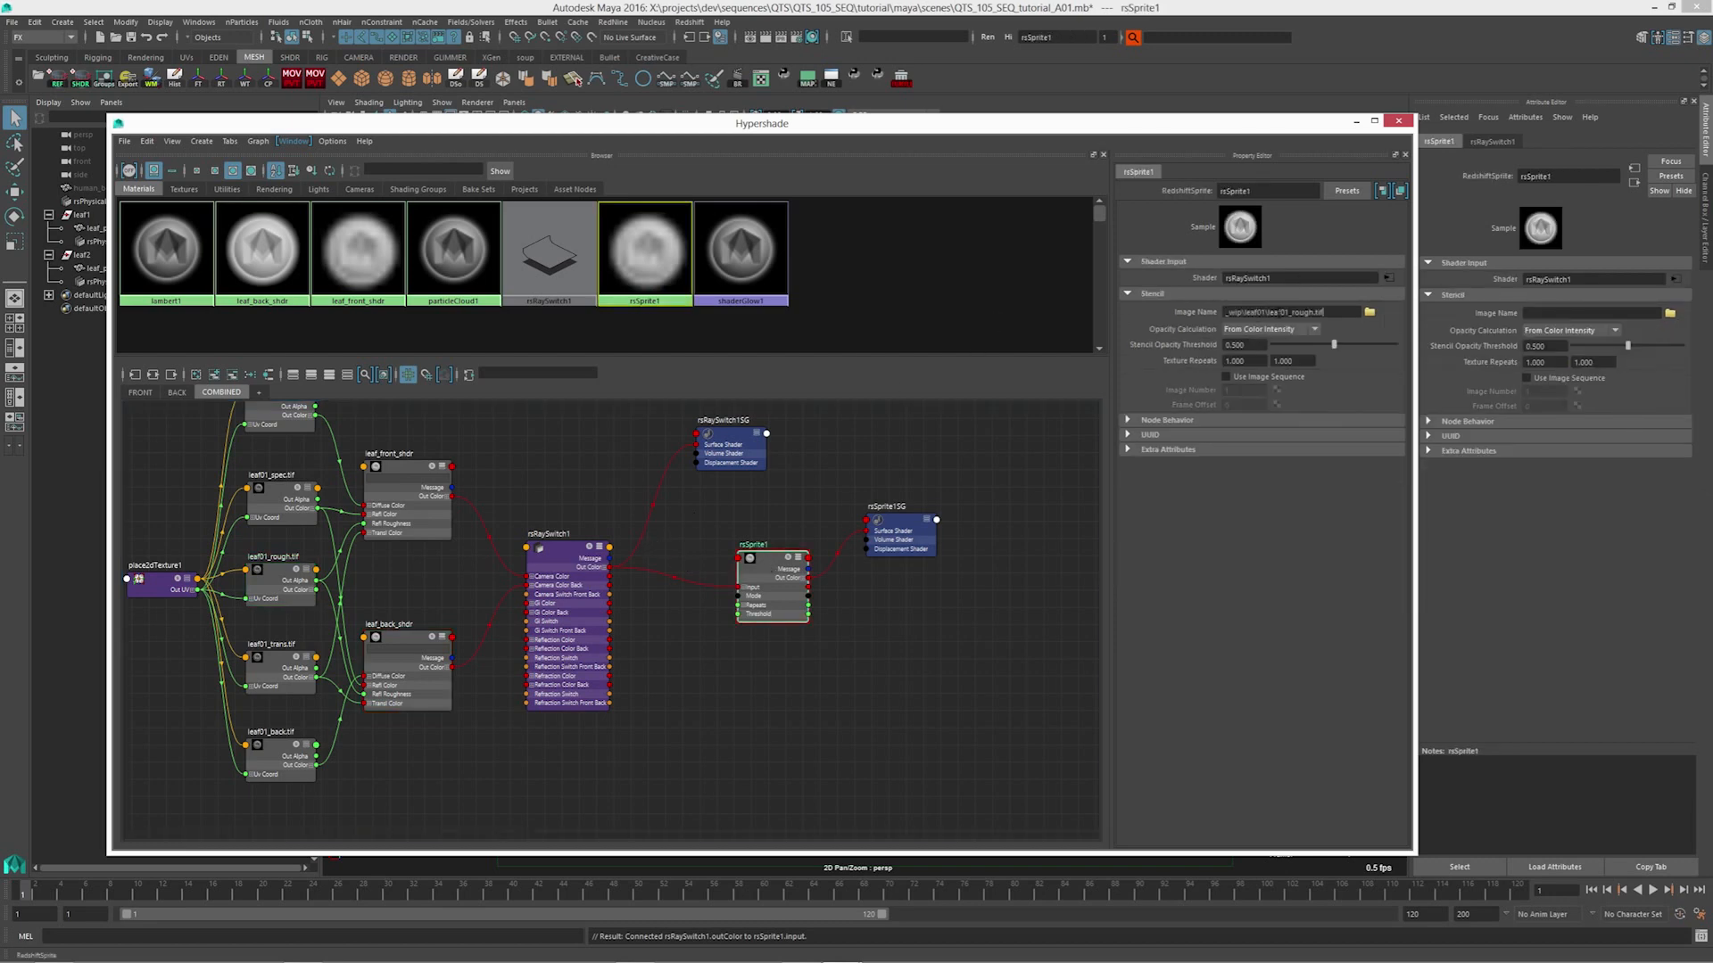
pyautogui.press('BackSpace')
pyautogui.press('Return')
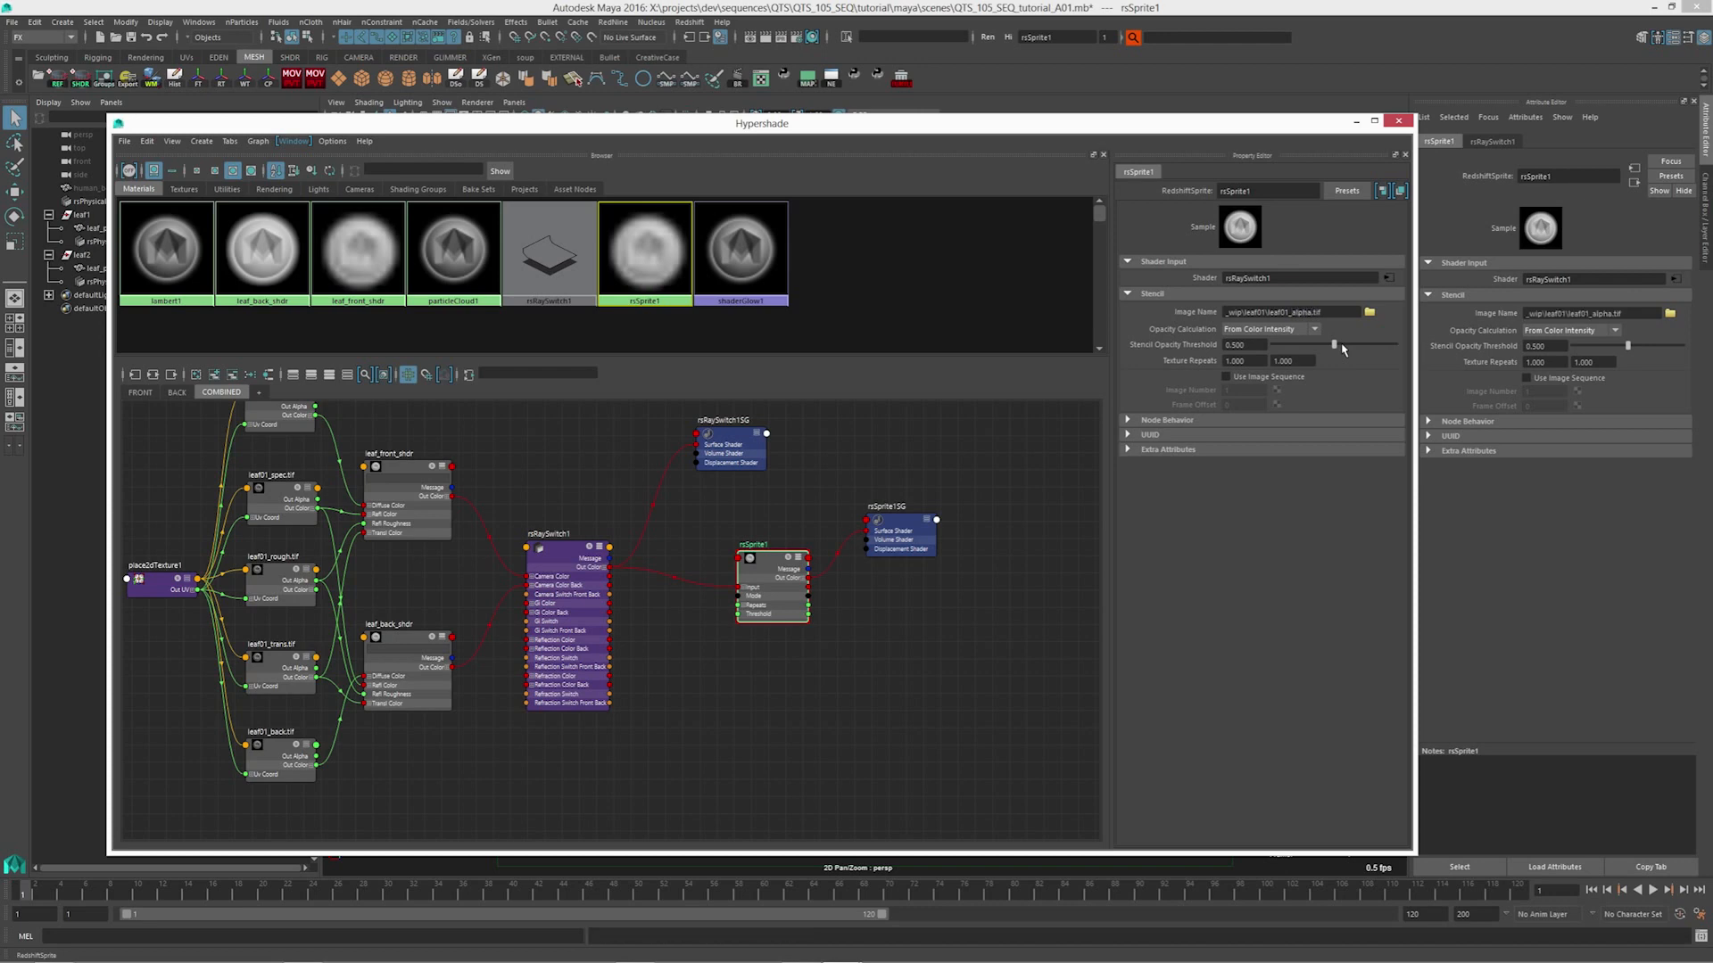
# Select leaf_plane1 and leaf_plane2 and assign the existing rsSprite1 material to both
pyautogui.keyDown('alt'); pyautogui.moveTo(750, 502); pyautogui.dragTo(699, 544, button='middle'); pyautogui.keyUp('alt')
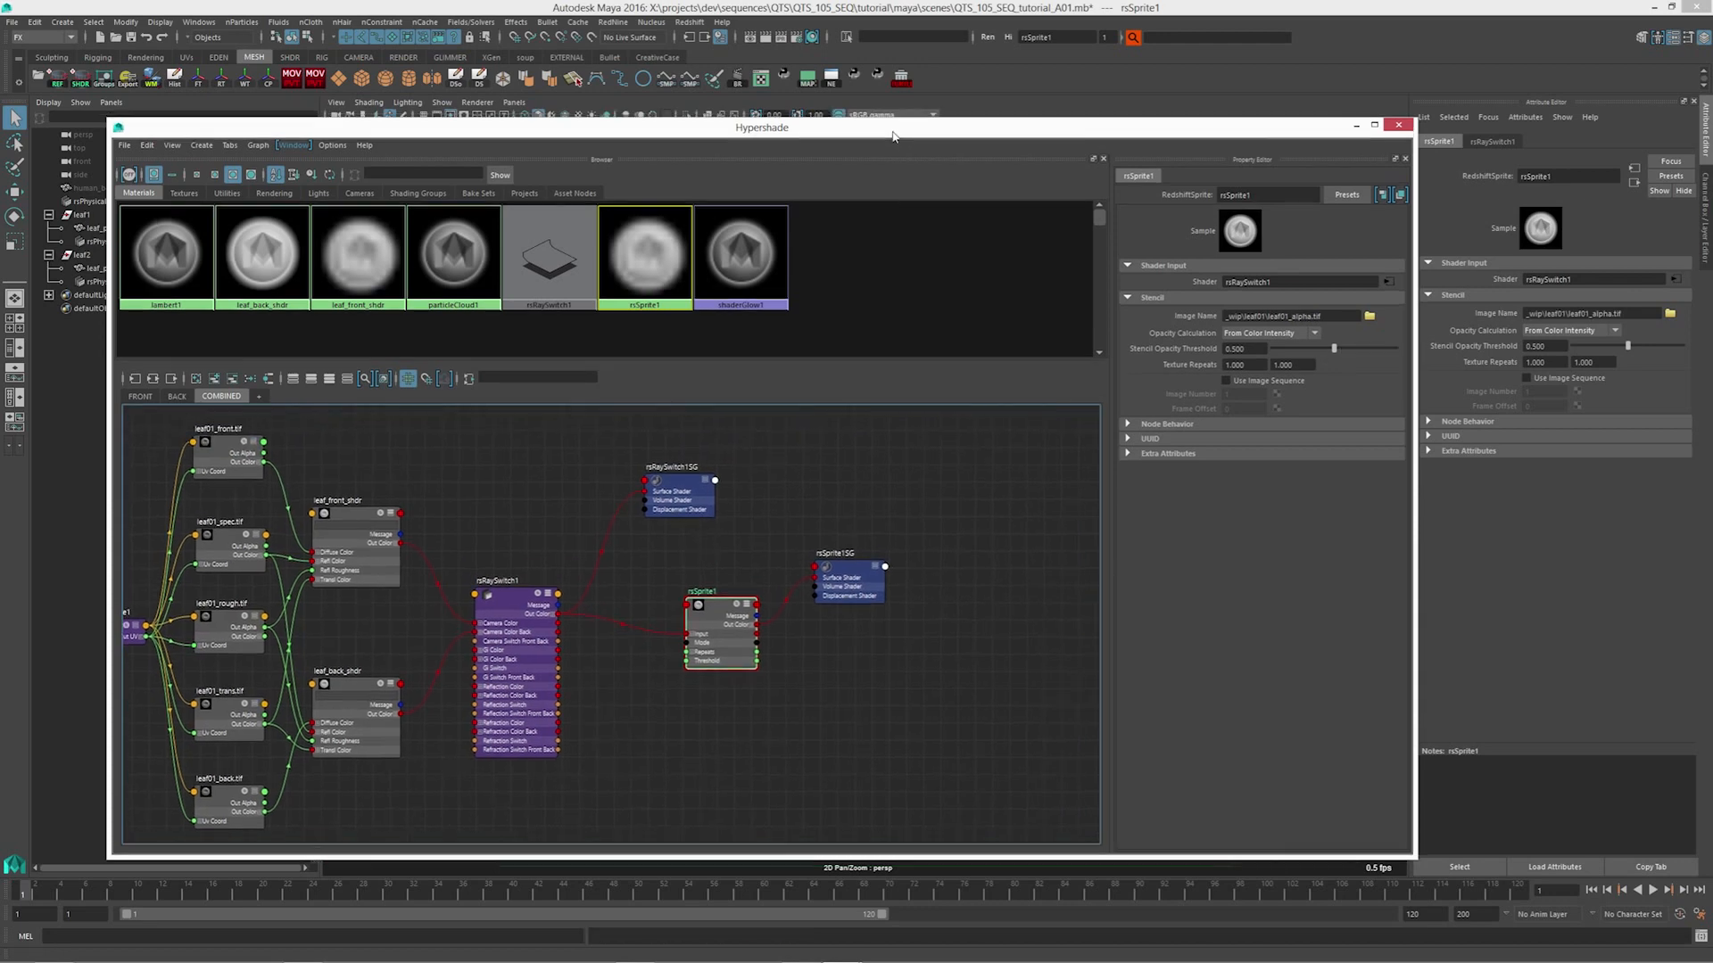
pyautogui.moveTo(887, 149); pyautogui.dragTo(859, 684)
pyautogui.click(1088, 303)
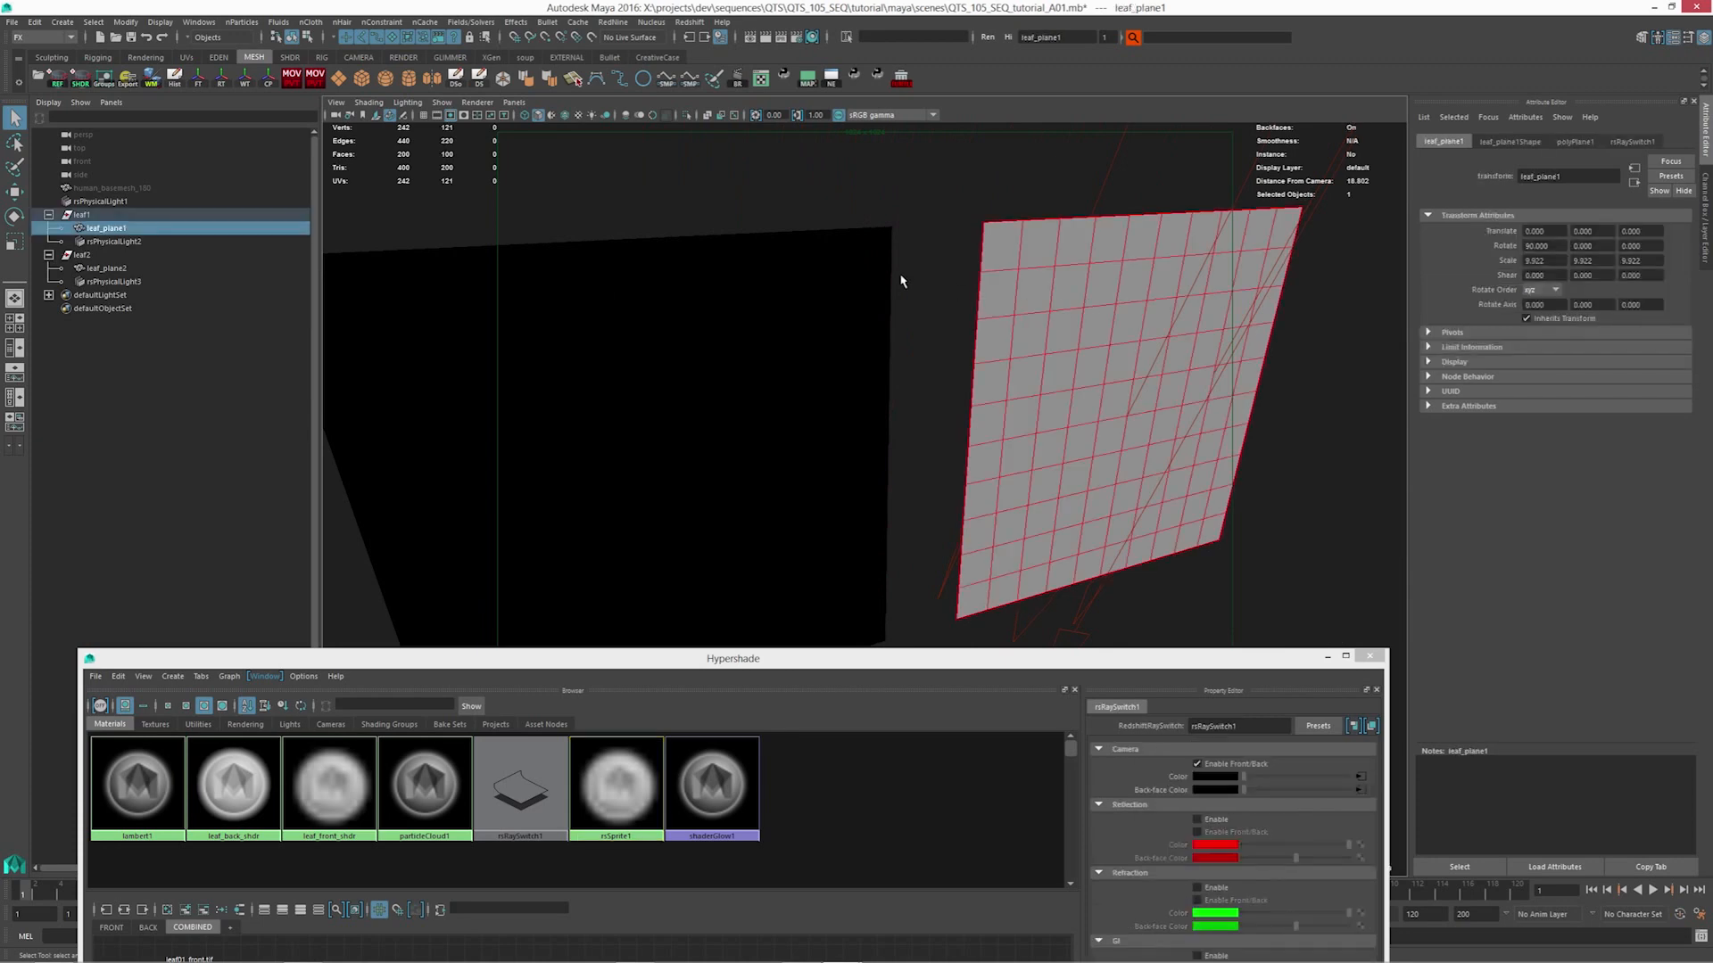
pyautogui.keyDown('shift'); pyautogui.click(848, 279); pyautogui.keyUp('shift')
pyautogui.rightClick(849, 273)
pyautogui.moveTo(883, 614)
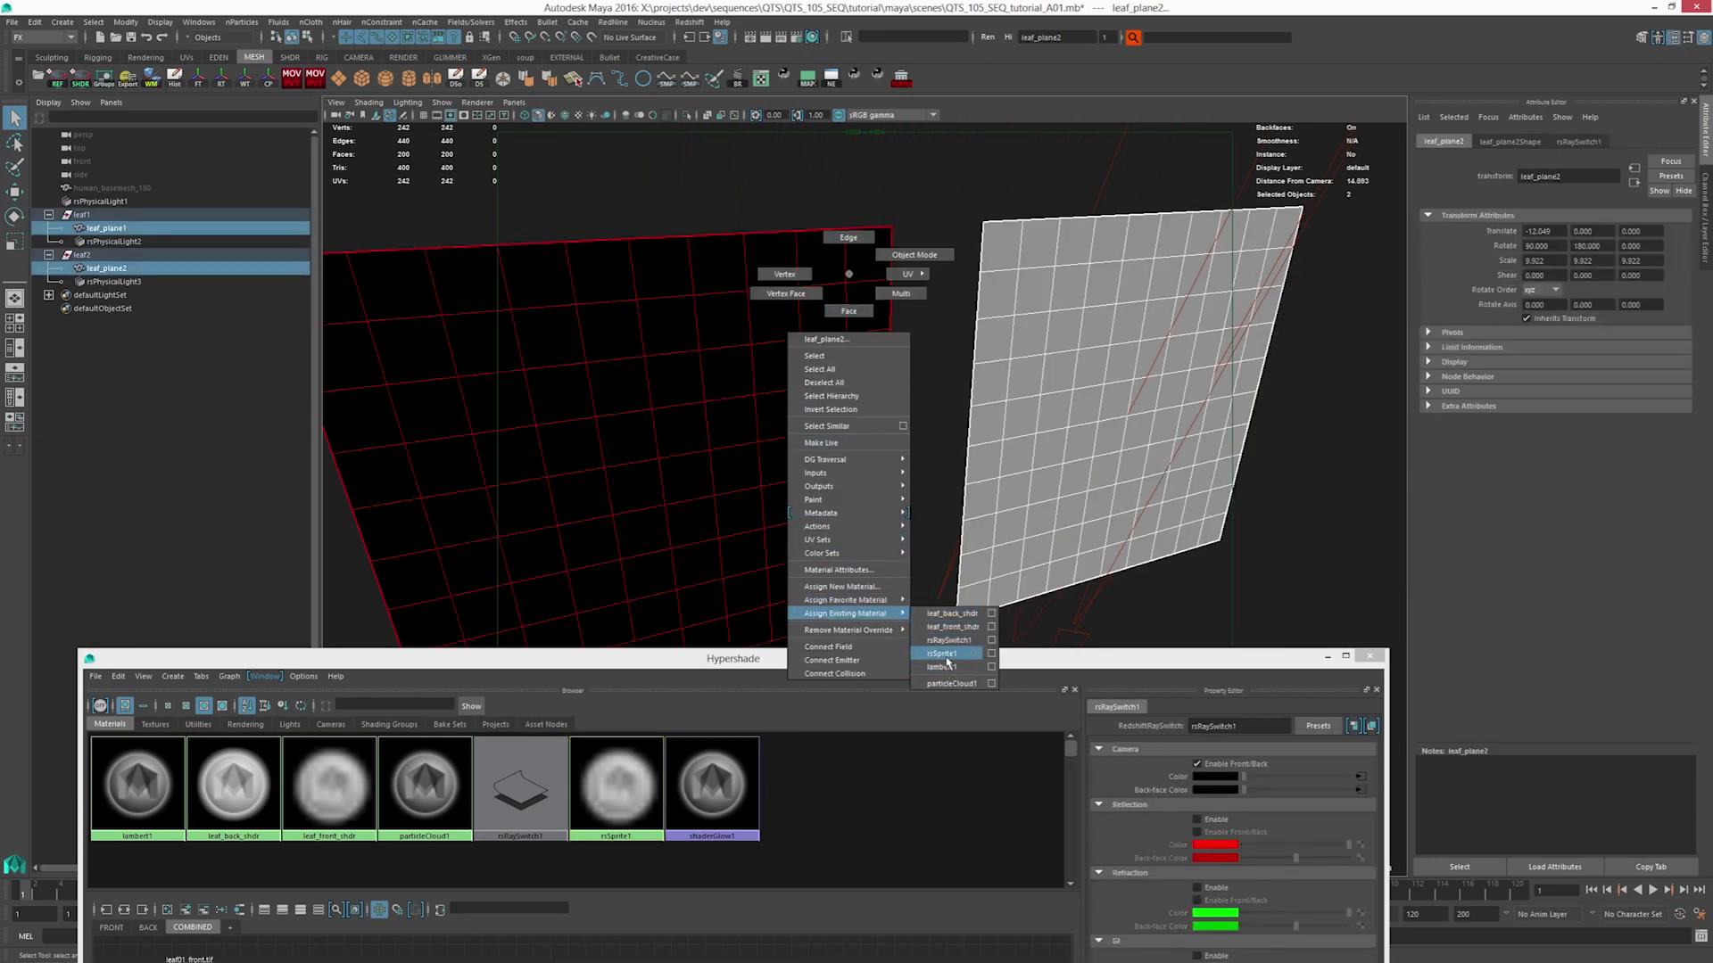
pyautogui.click(944, 667)
# Frame both leaf planes and render them with Redshift to check the sprite cutout
pyautogui.press('f')
pyautogui.keyDown('alt'); pyautogui.moveTo(933, 350); pyautogui.dragTo(926, 318, button='middle'); pyautogui.keyUp('alt')
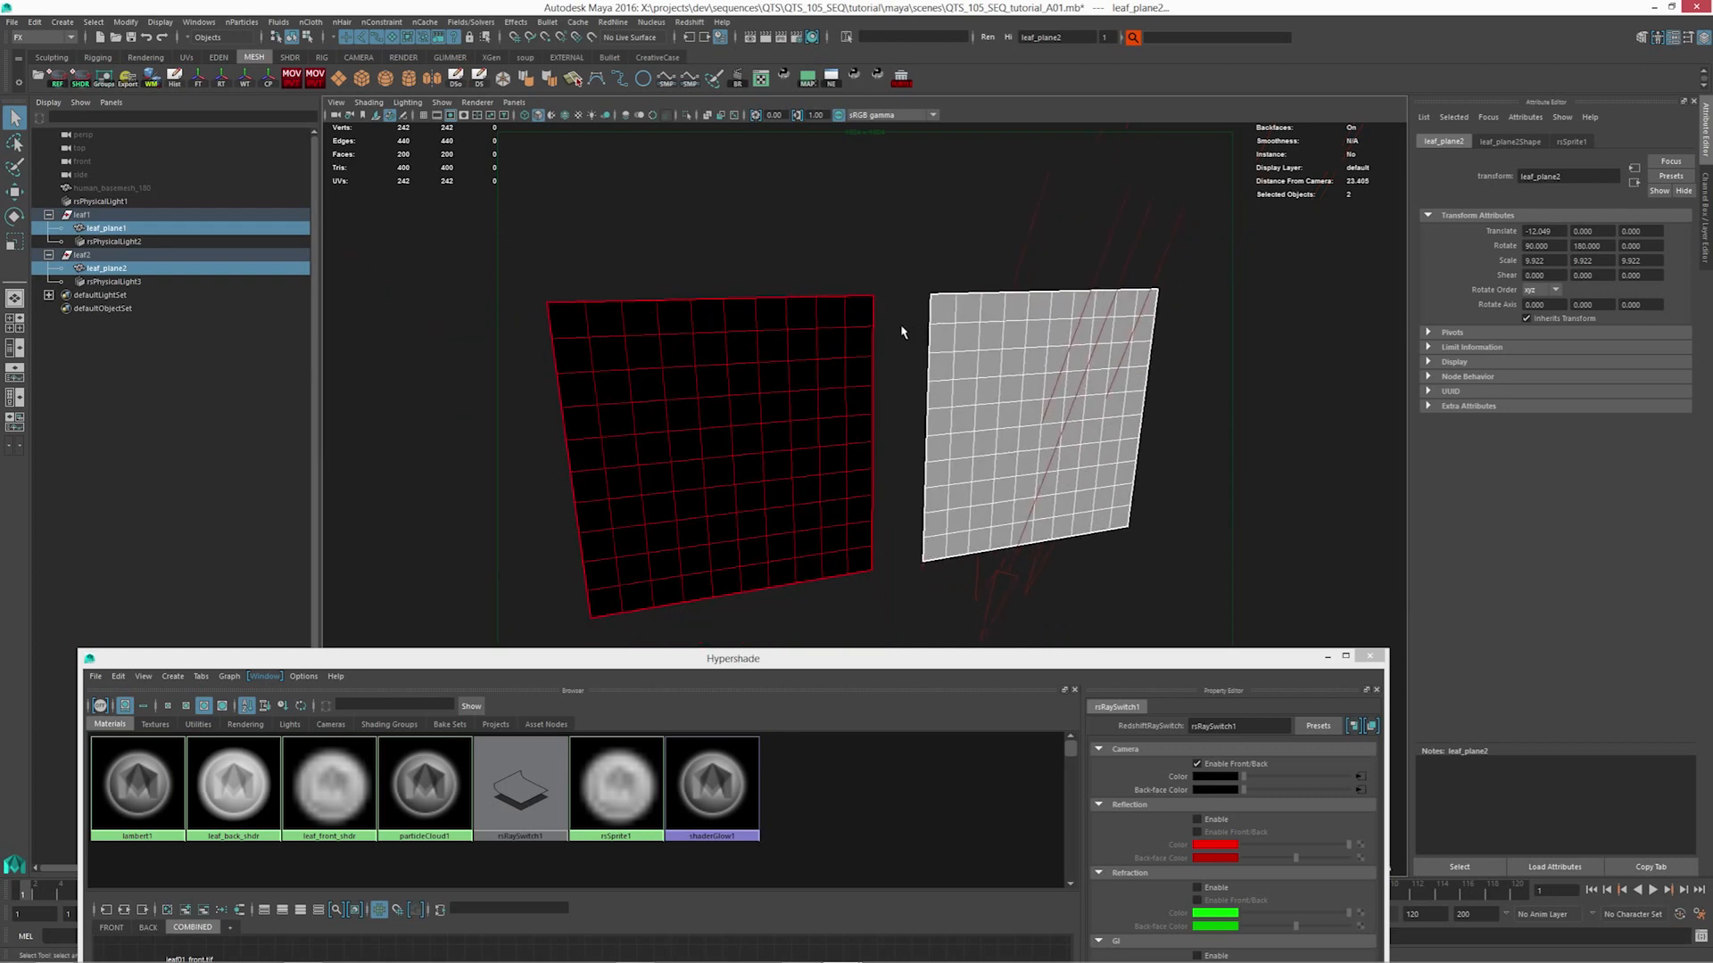
pyautogui.click(765, 38)
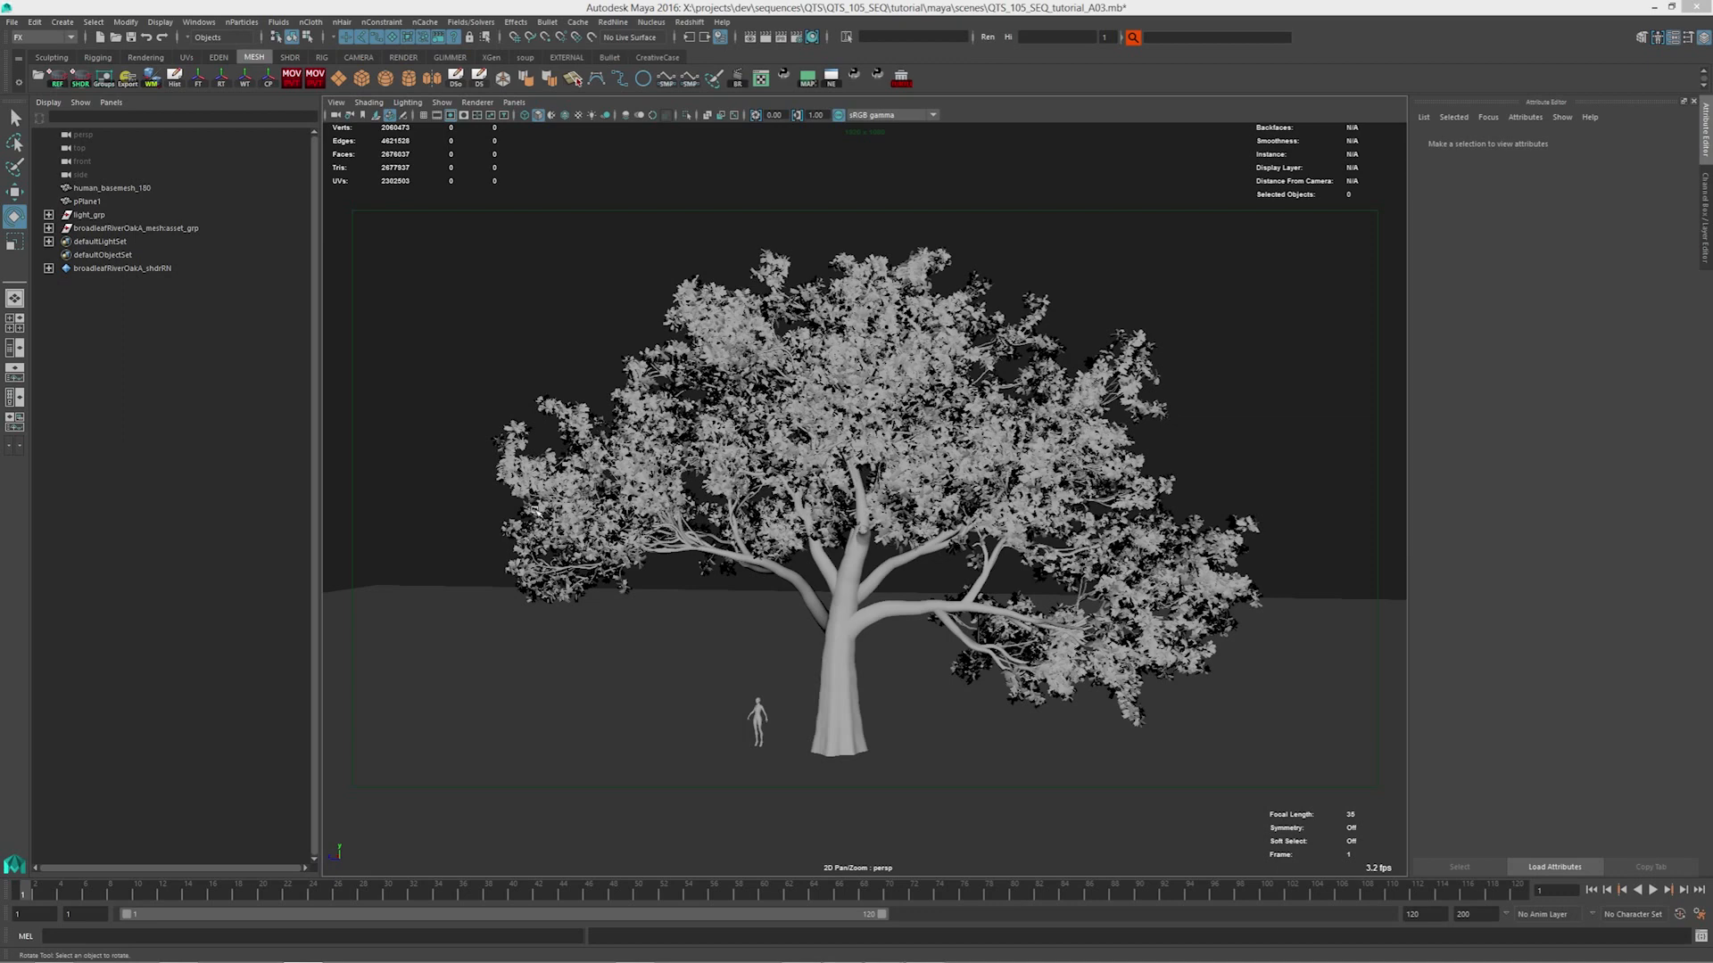
# Select the oak tree's mesh asset group, view the whole tree from another angle, and render it with Redshift
pyautogui.keyDown('alt'); pyautogui.moveTo(645, 567); pyautogui.dragTo(776, 562); pyautogui.keyUp('alt')
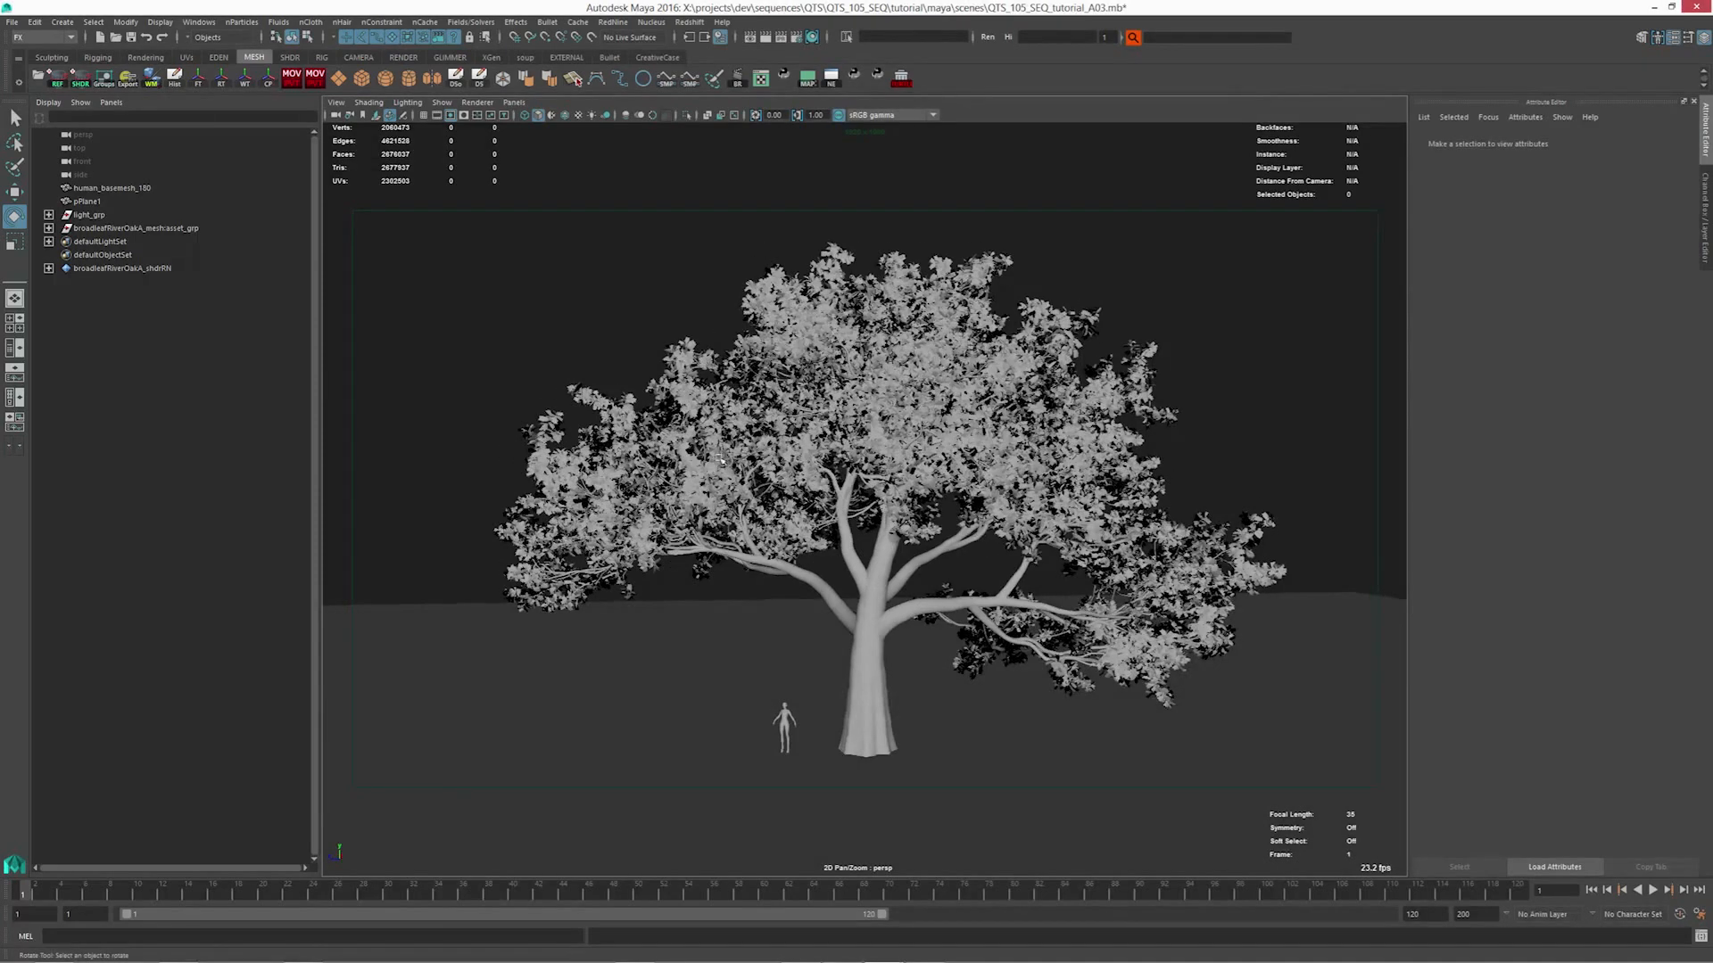
pyautogui.click(133, 228)
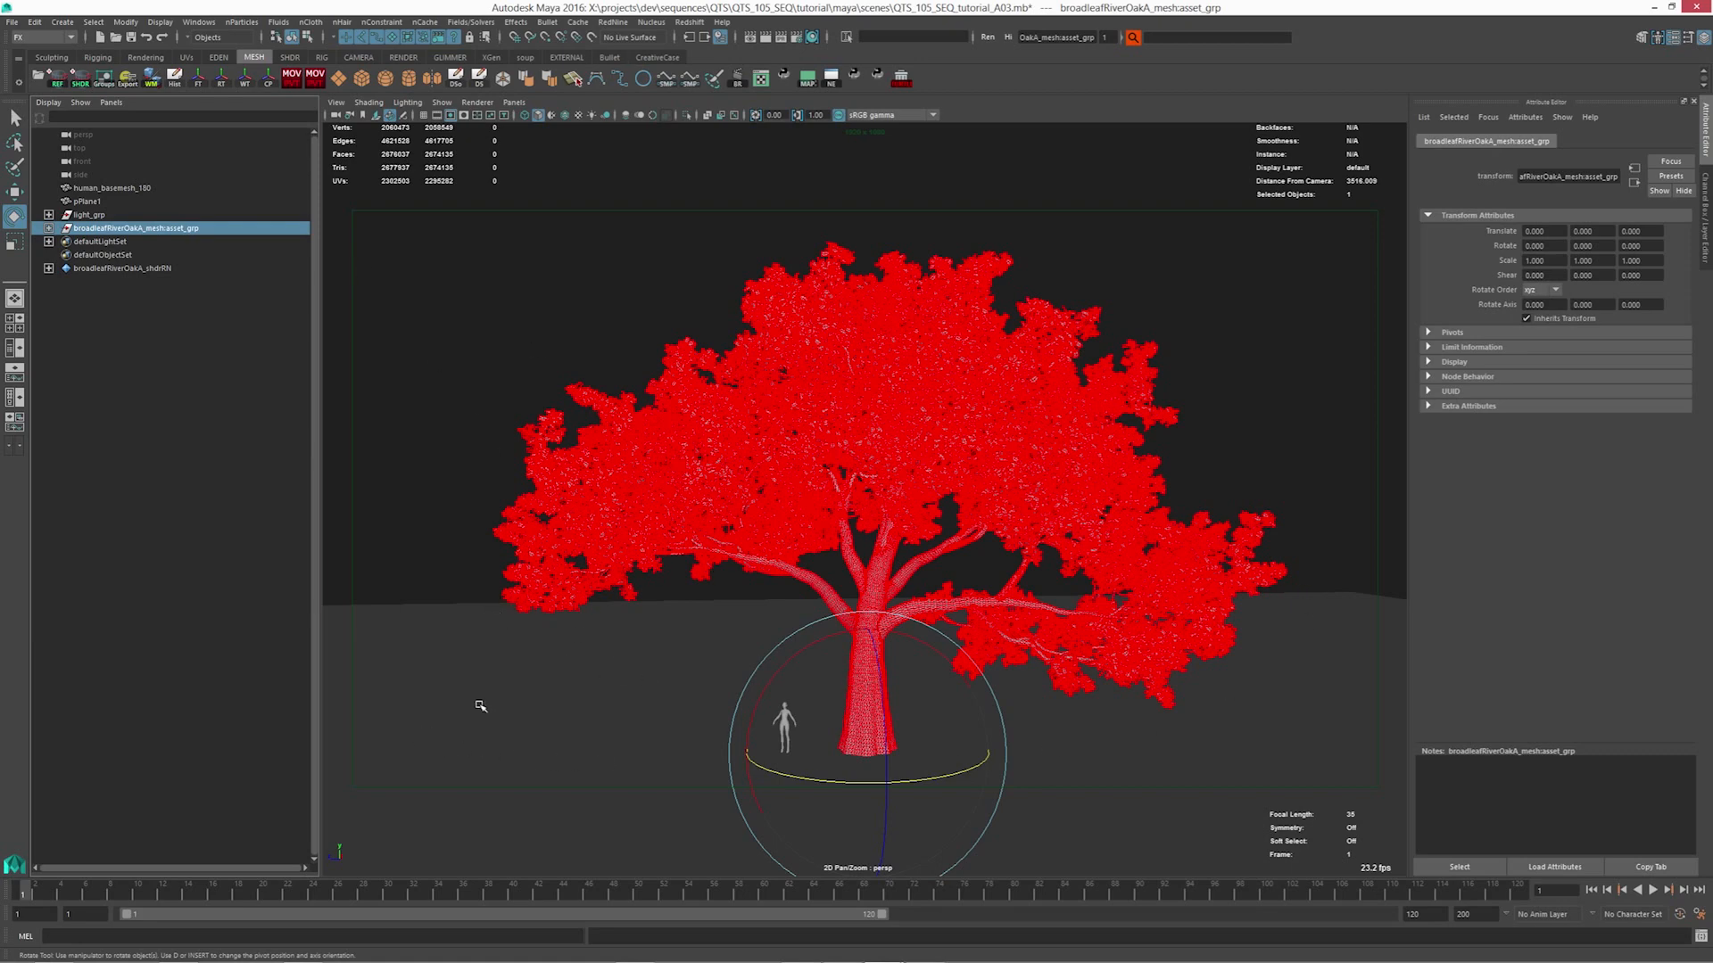
pyautogui.keyDown('alt'); pyautogui.moveTo(1075, 662); pyautogui.dragTo(1021, 580); pyautogui.keyUp('alt')
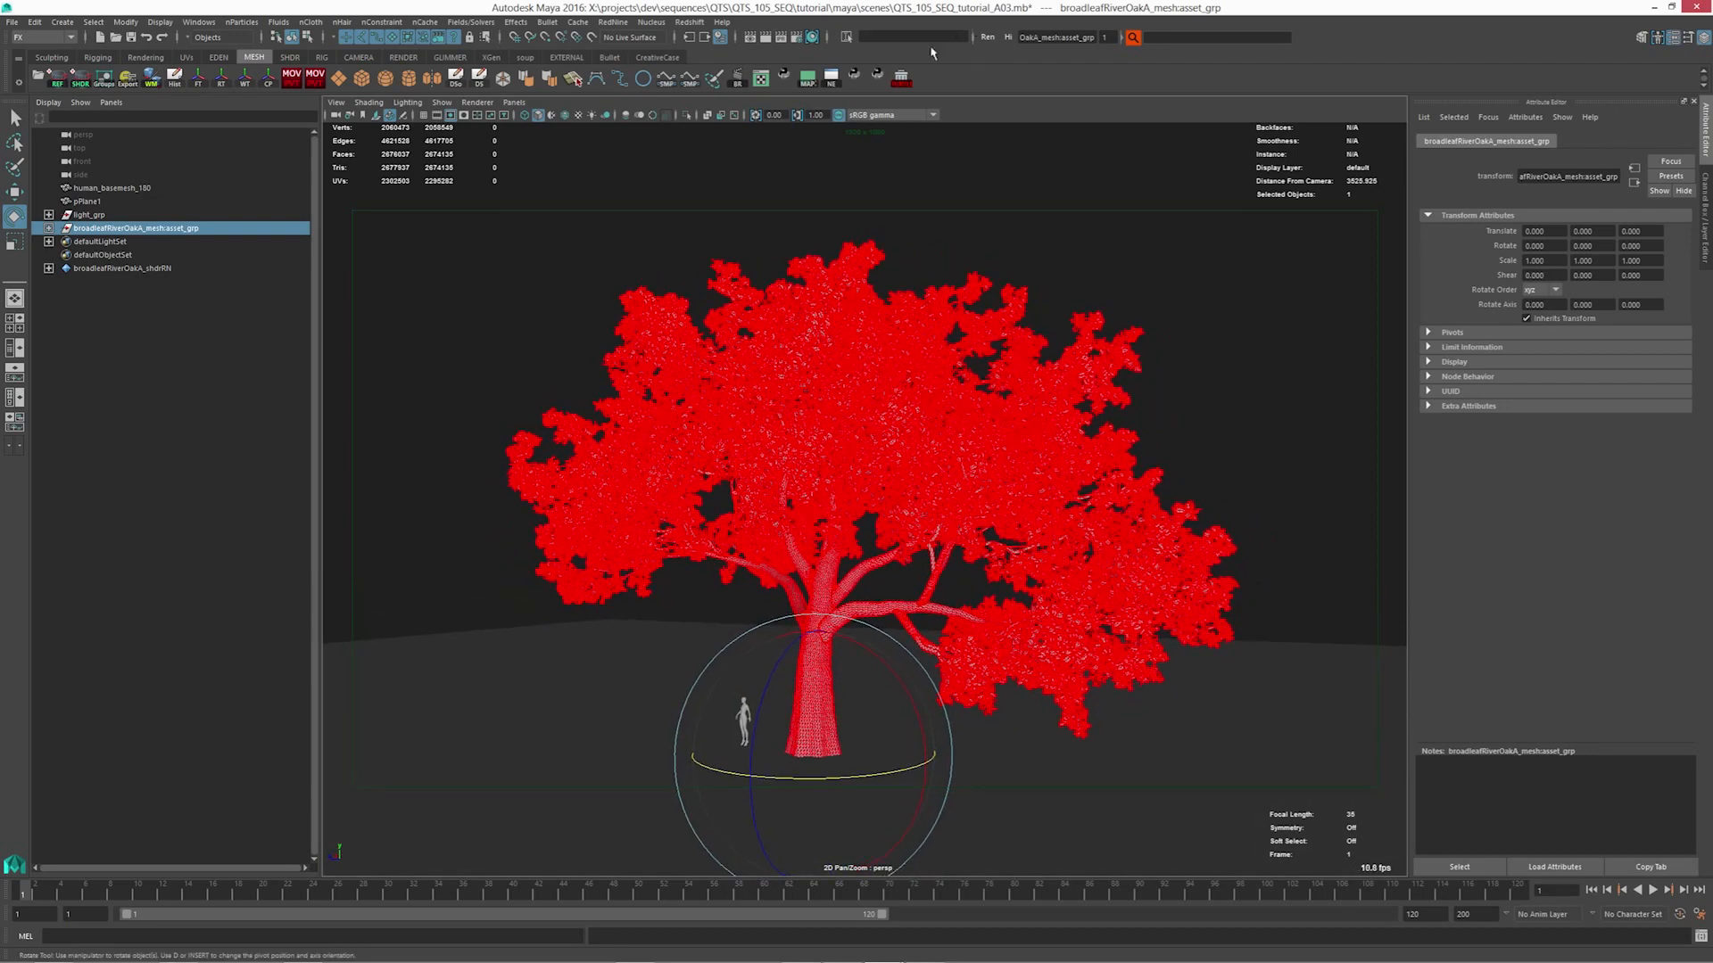
pyautogui.click(765, 38)
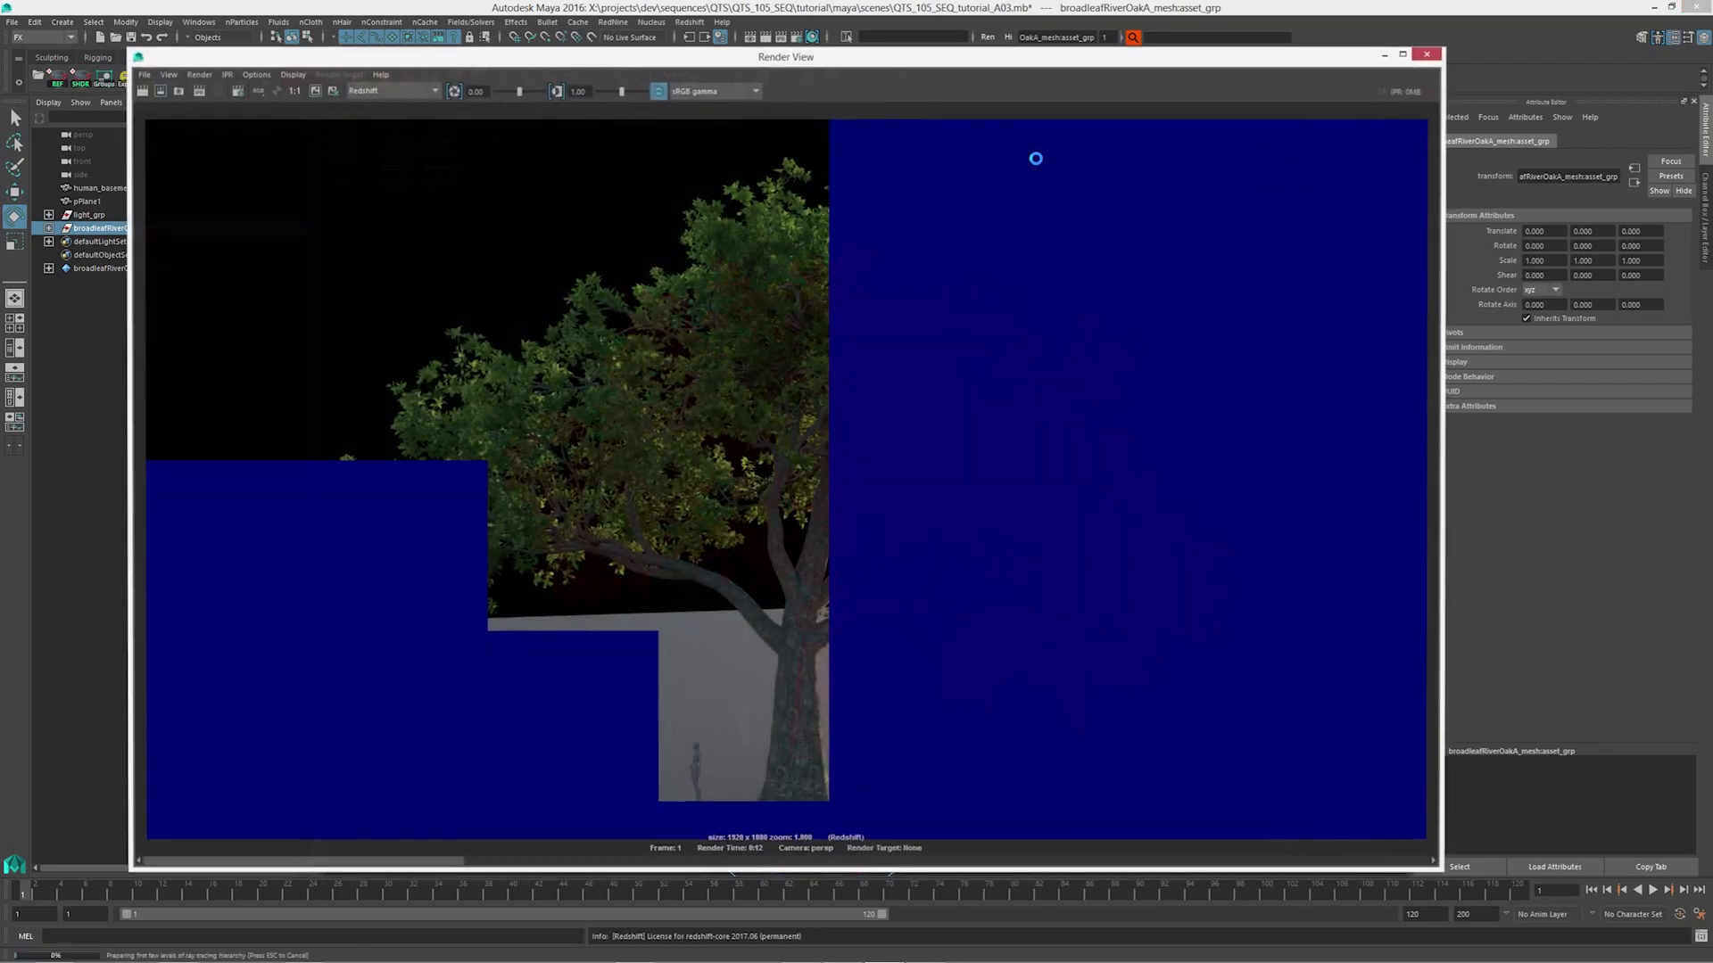